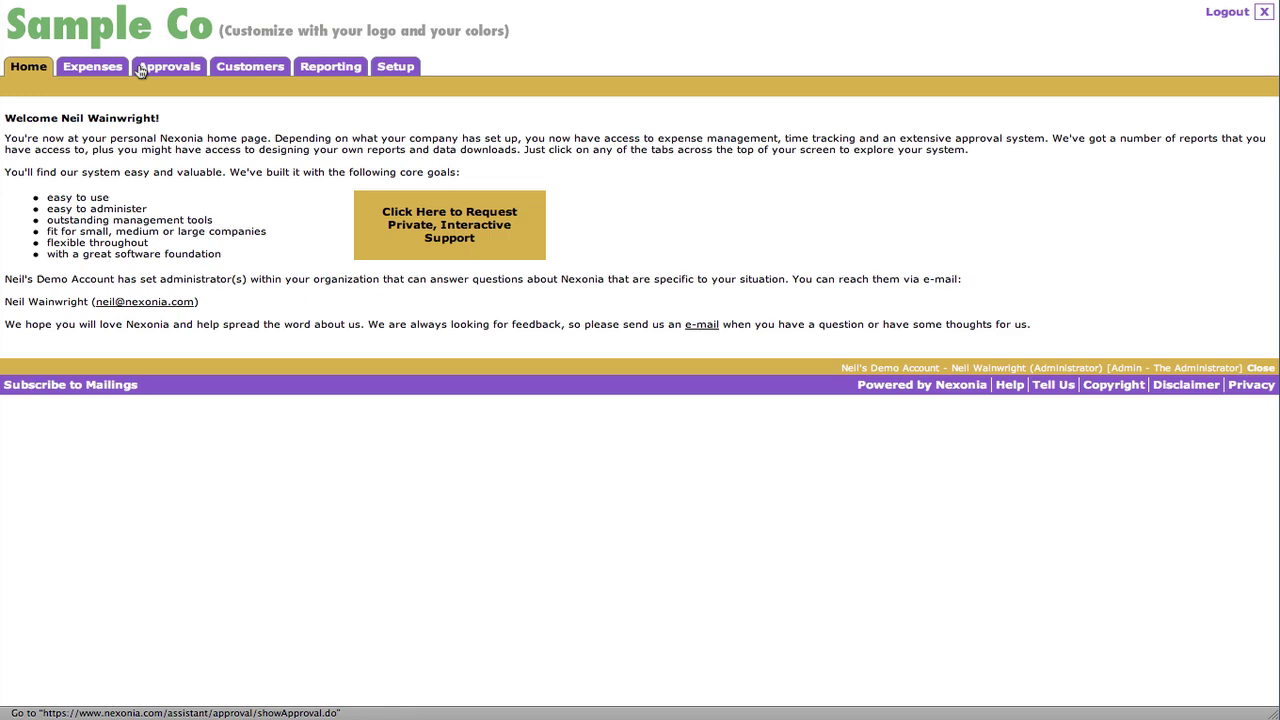
# - Show the list of expense reports to begin a new report
pyautogui.click(110, 71)
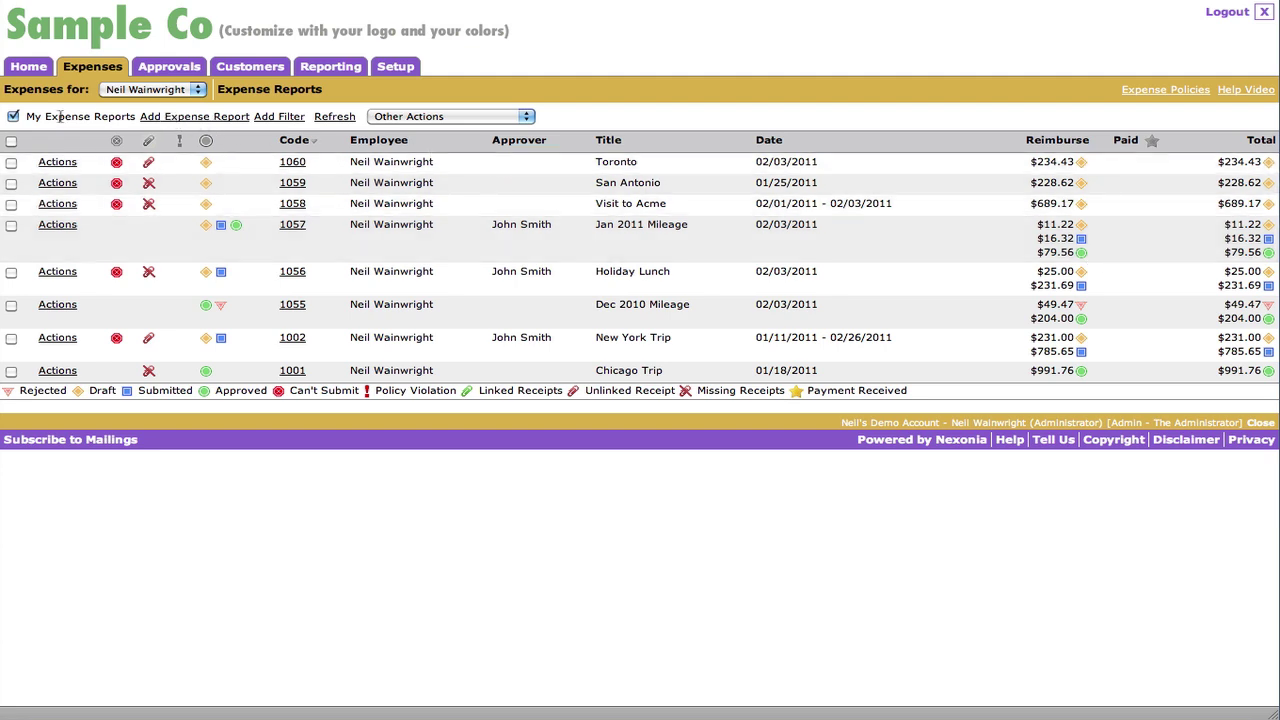
# - Create a report titled 'Sample Expense Report', glance at its Receipt Pages, then return to Items
pyautogui.click(185, 117)
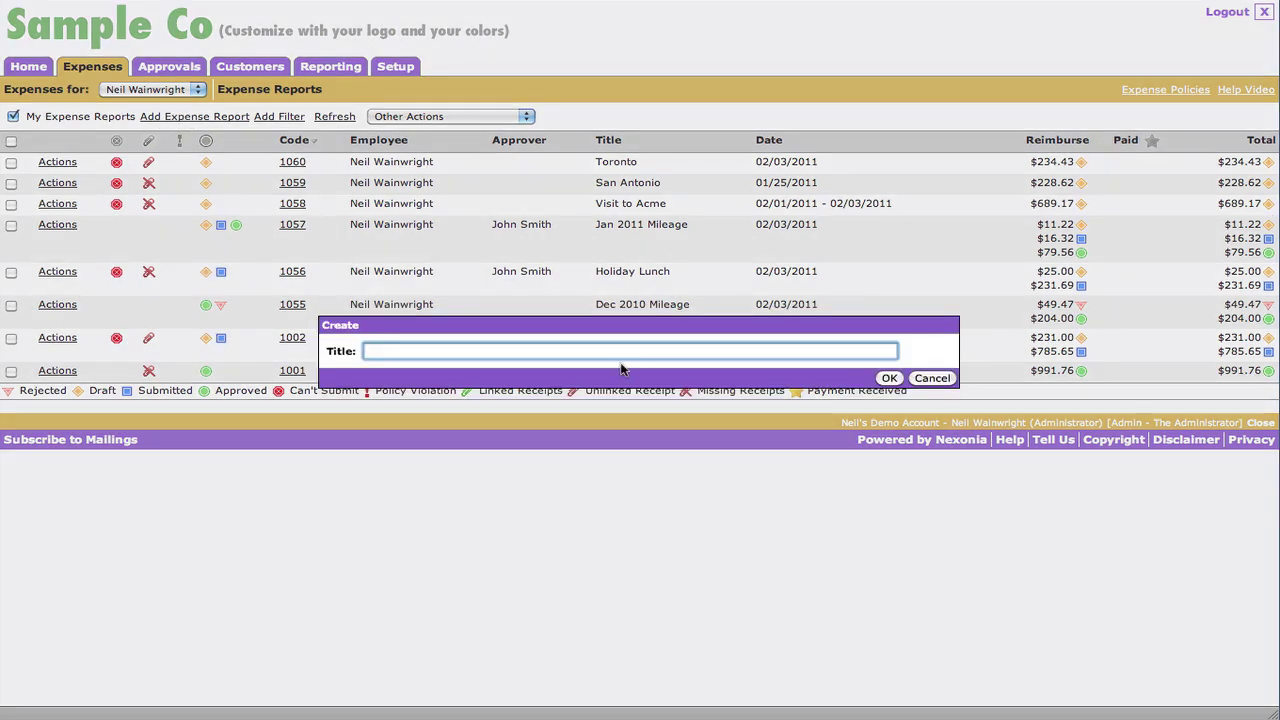
pyautogui.write('Sample Expense REpo')
pyautogui.press('BackSpace')
pyautogui.press('BackSpace')
pyautogui.press('BackSpace')
pyautogui.write('eport')
pyautogui.click(889, 378)
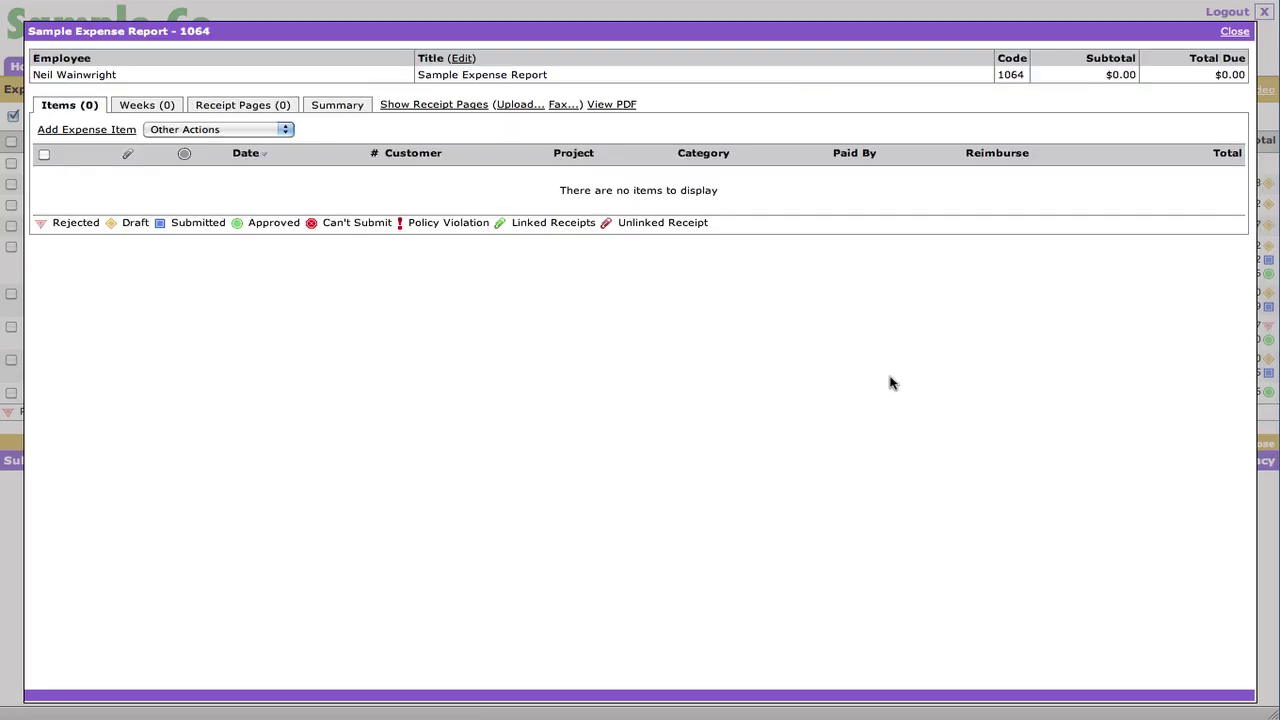
pyautogui.click(266, 111)
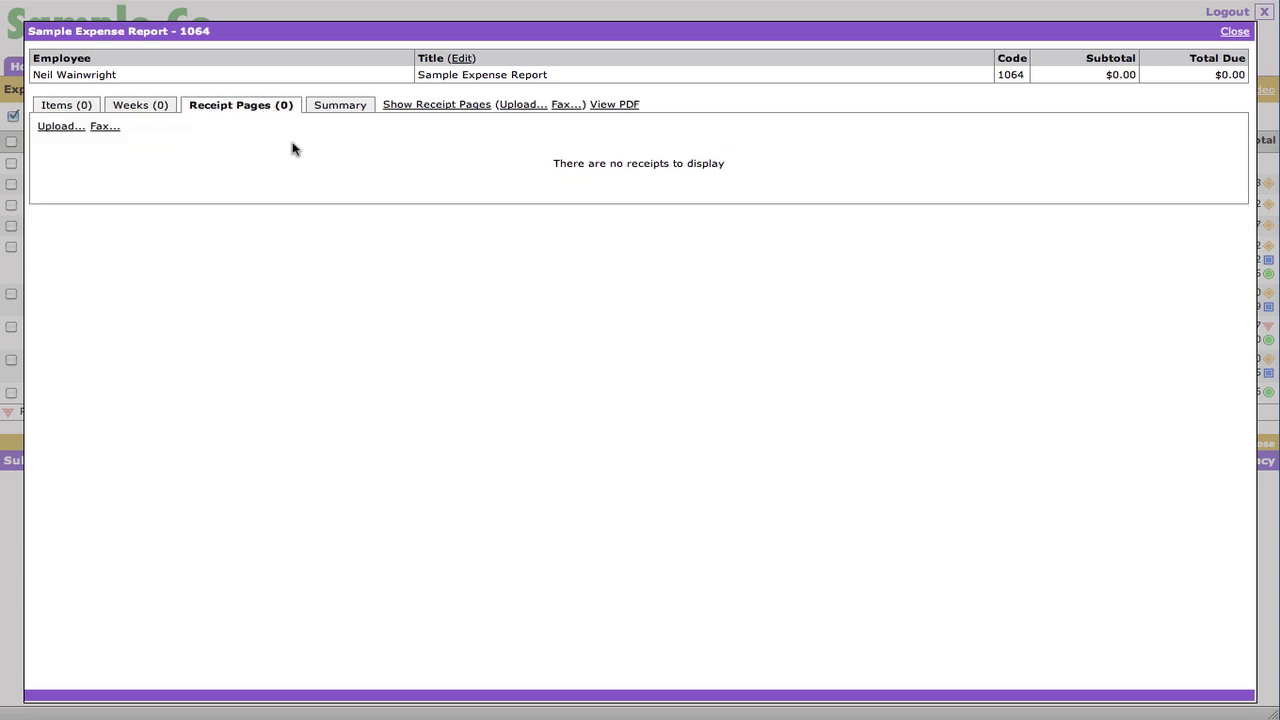
pyautogui.click(77, 108)
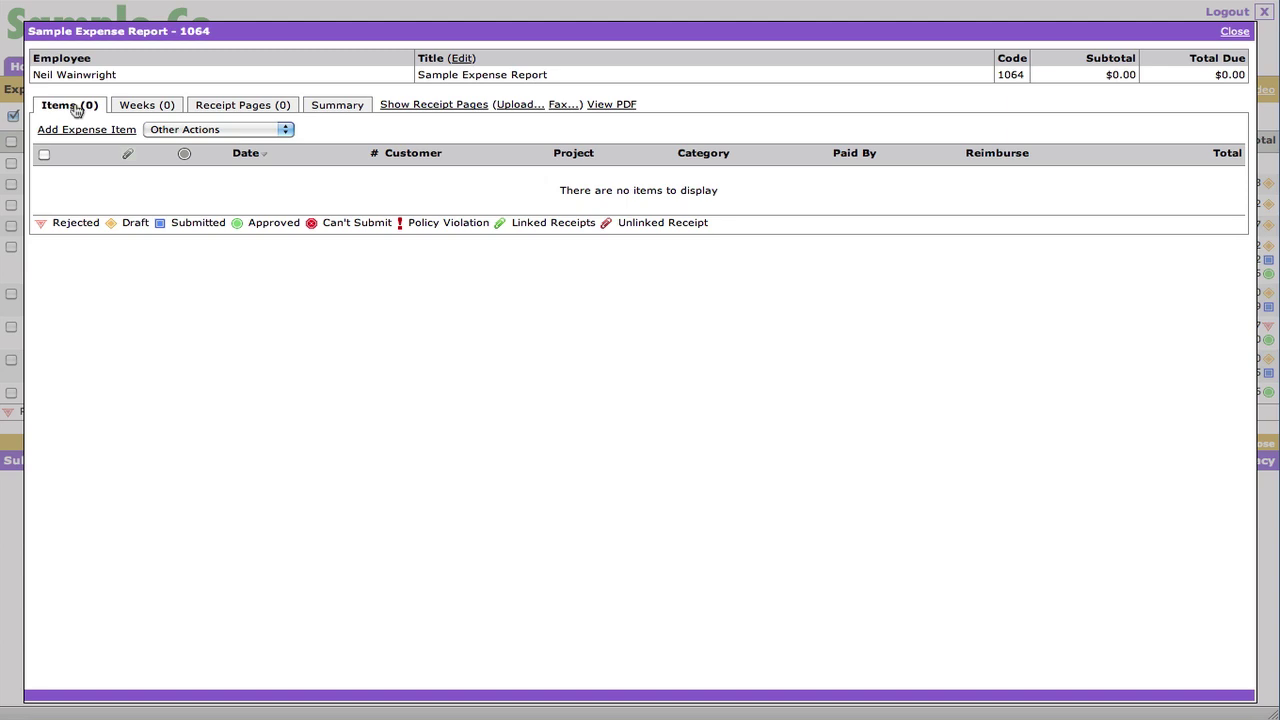
# - Upload Receipts.PDF from Demo Files as the report's receipt pages
pyautogui.click(225, 106)
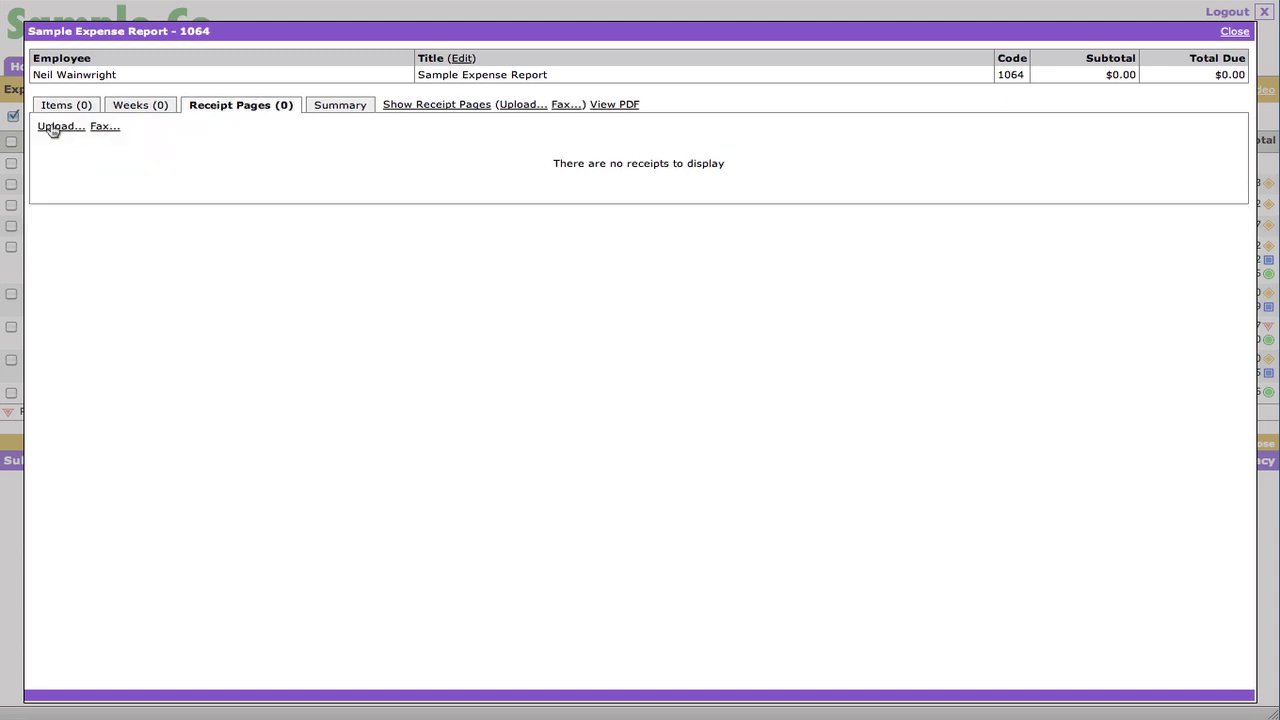
pyautogui.click(53, 128)
pyautogui.click(512, 353)
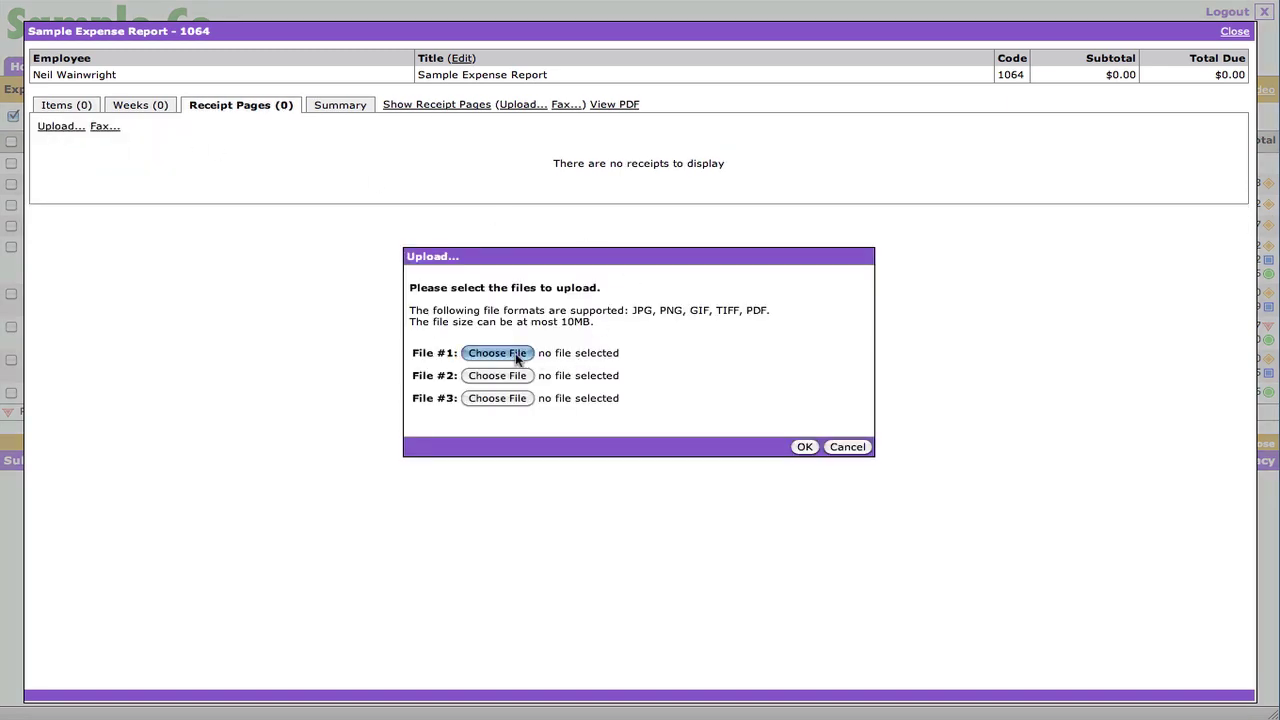
pyautogui.doubleClick(517, 126)
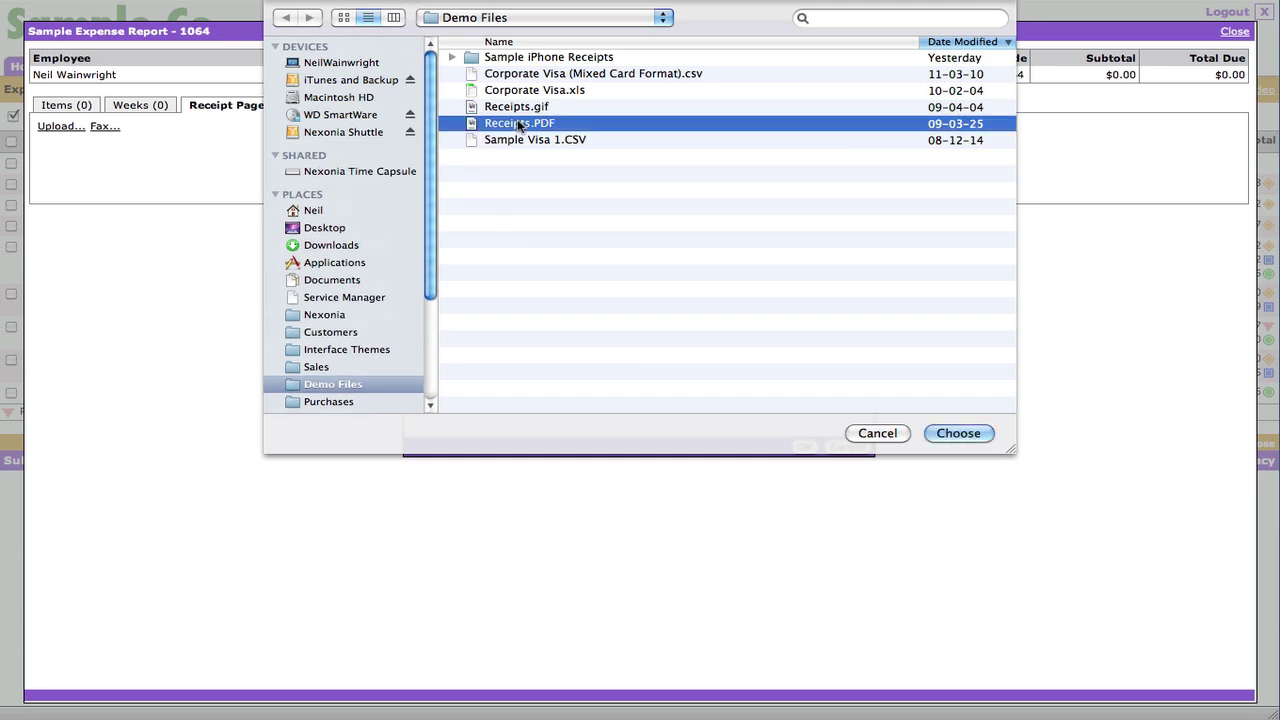
pyautogui.click(803, 447)
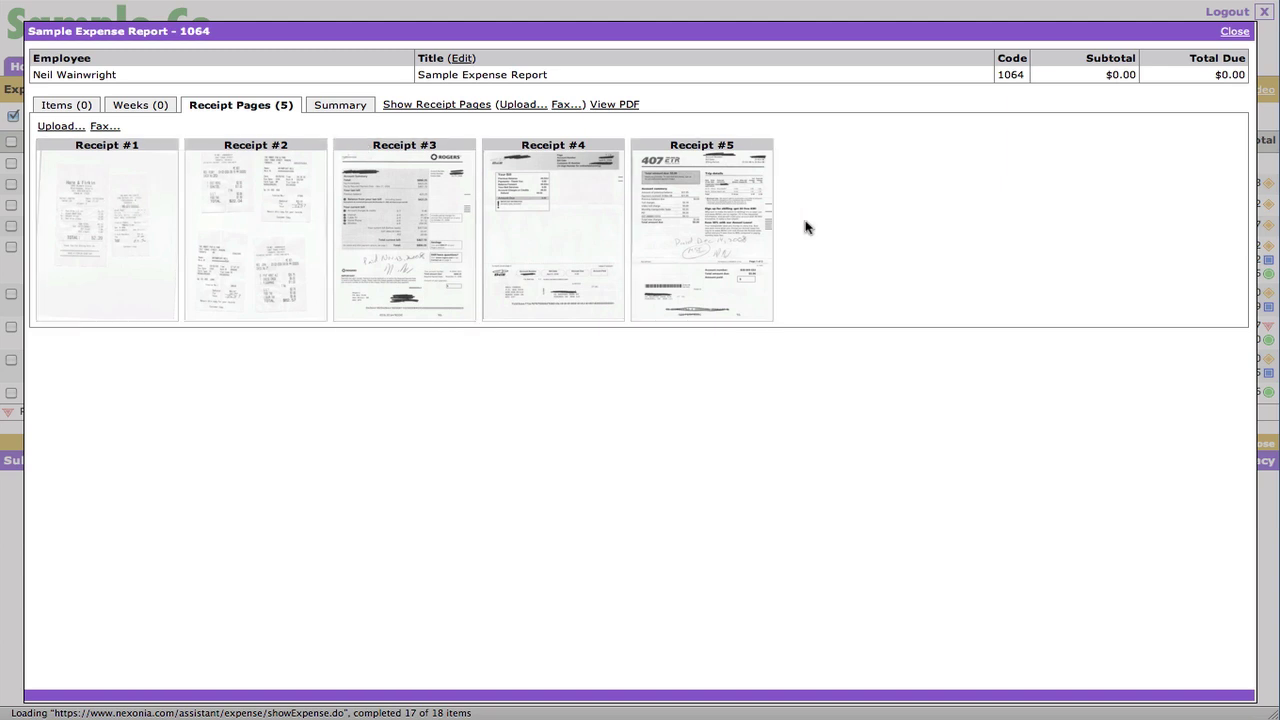
# - Inspect Receipt #1's 52.20 and 62.50 totals by zooming in and out, then return to Items
pyautogui.click(97, 231)
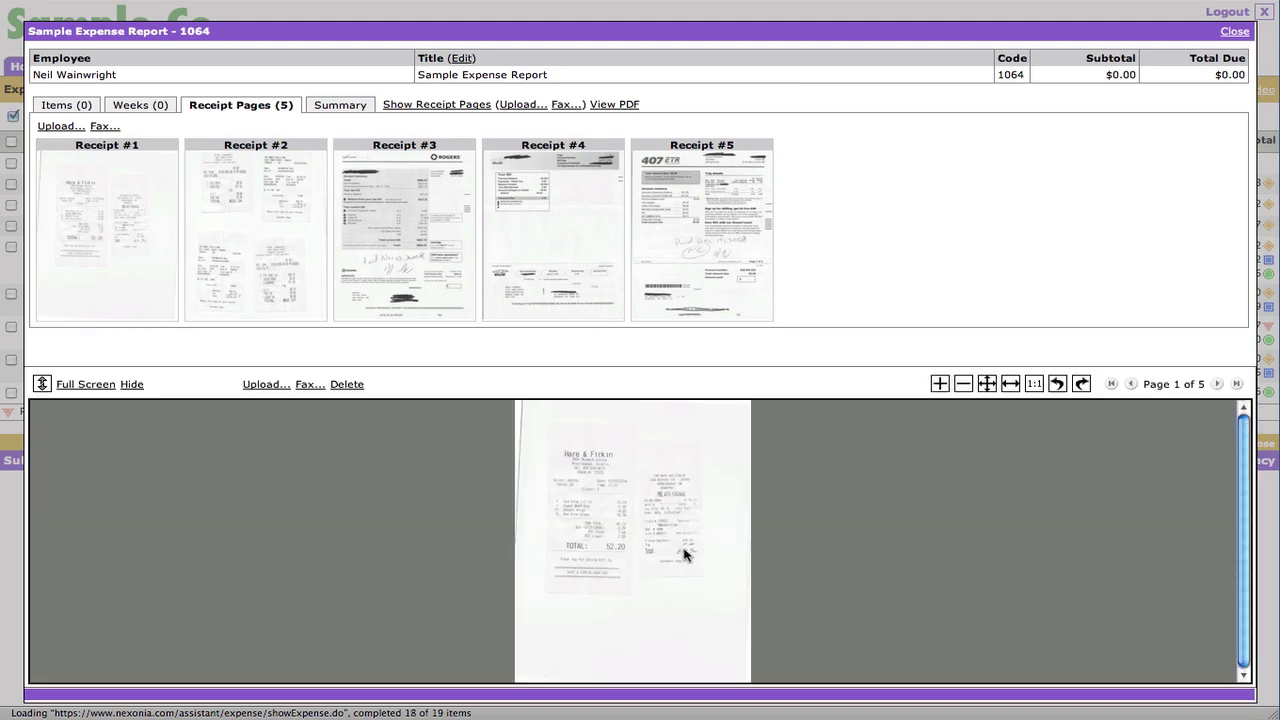
pyautogui.click(673, 561)
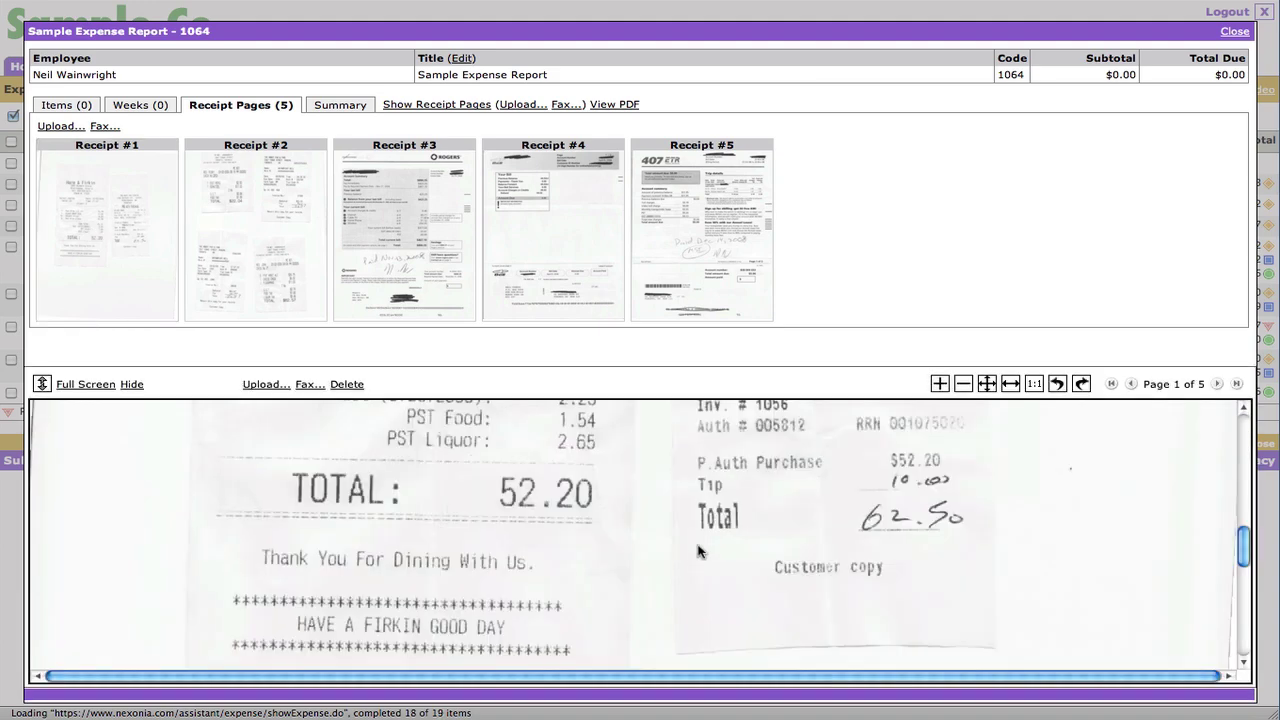
pyautogui.click(697, 536)
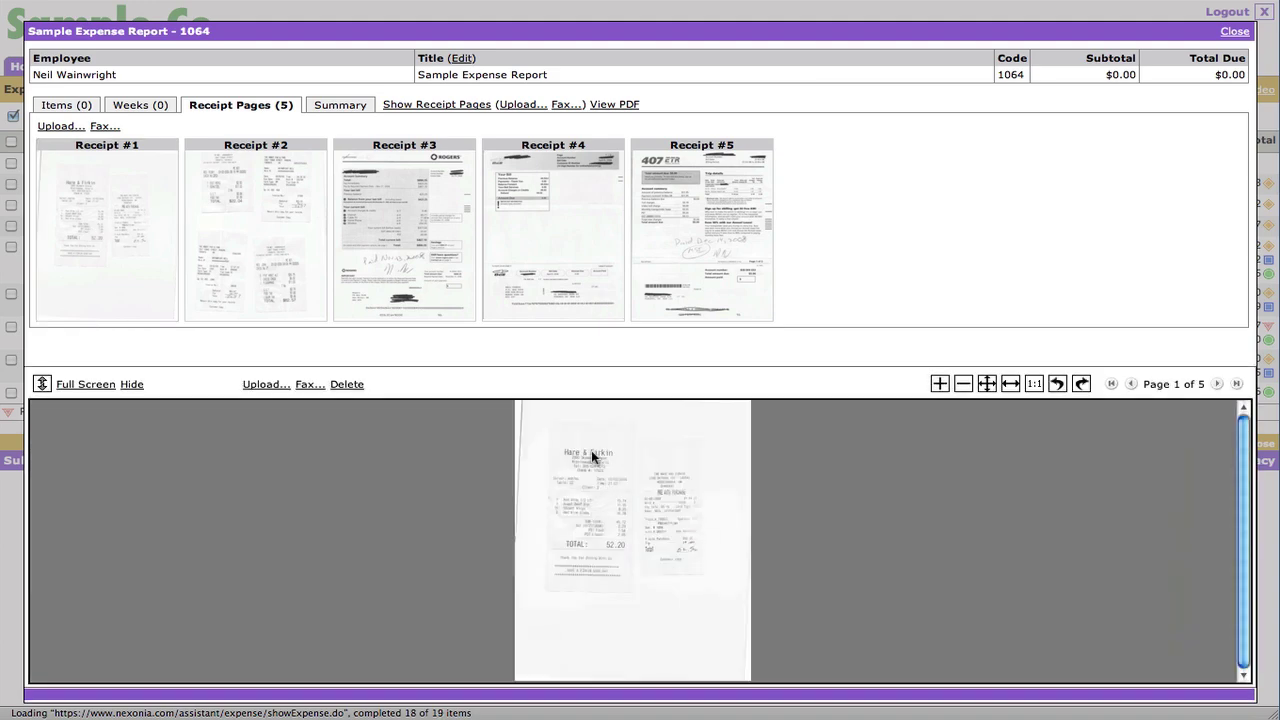
pyautogui.click(591, 450)
pyautogui.click(528, 544)
pyautogui.click(612, 548)
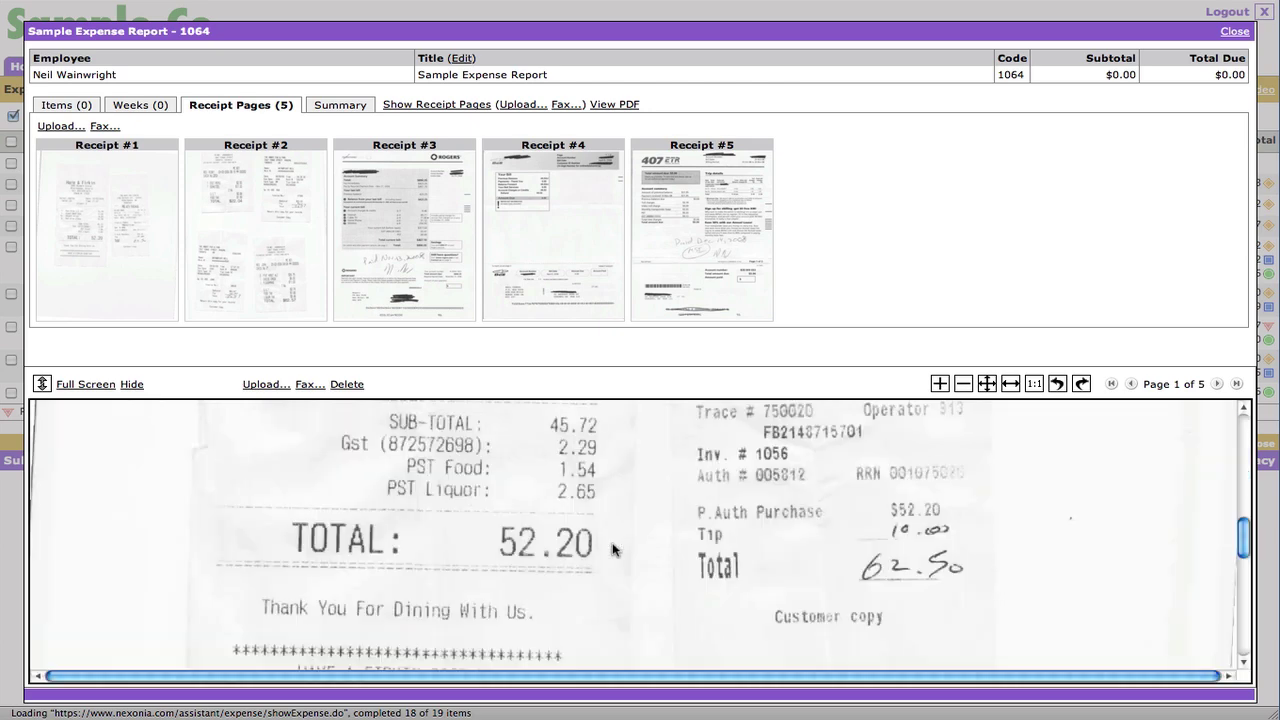
pyautogui.click(613, 549)
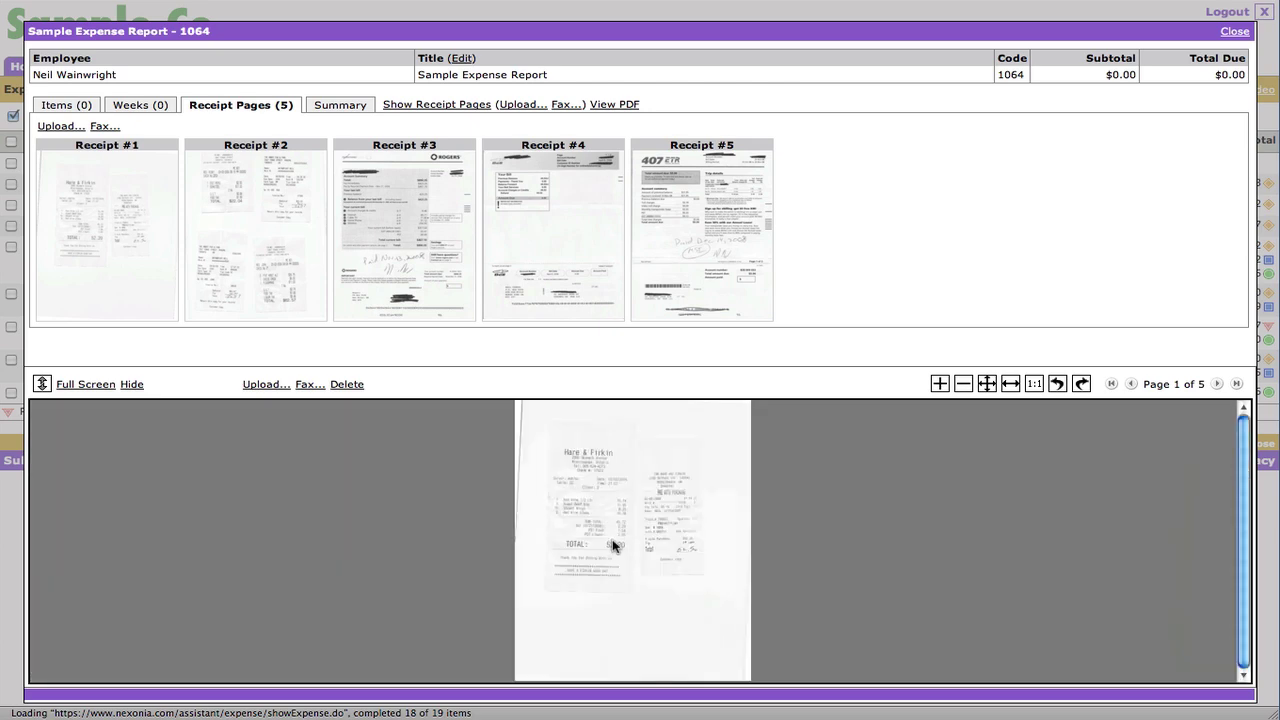
pyautogui.click(80, 105)
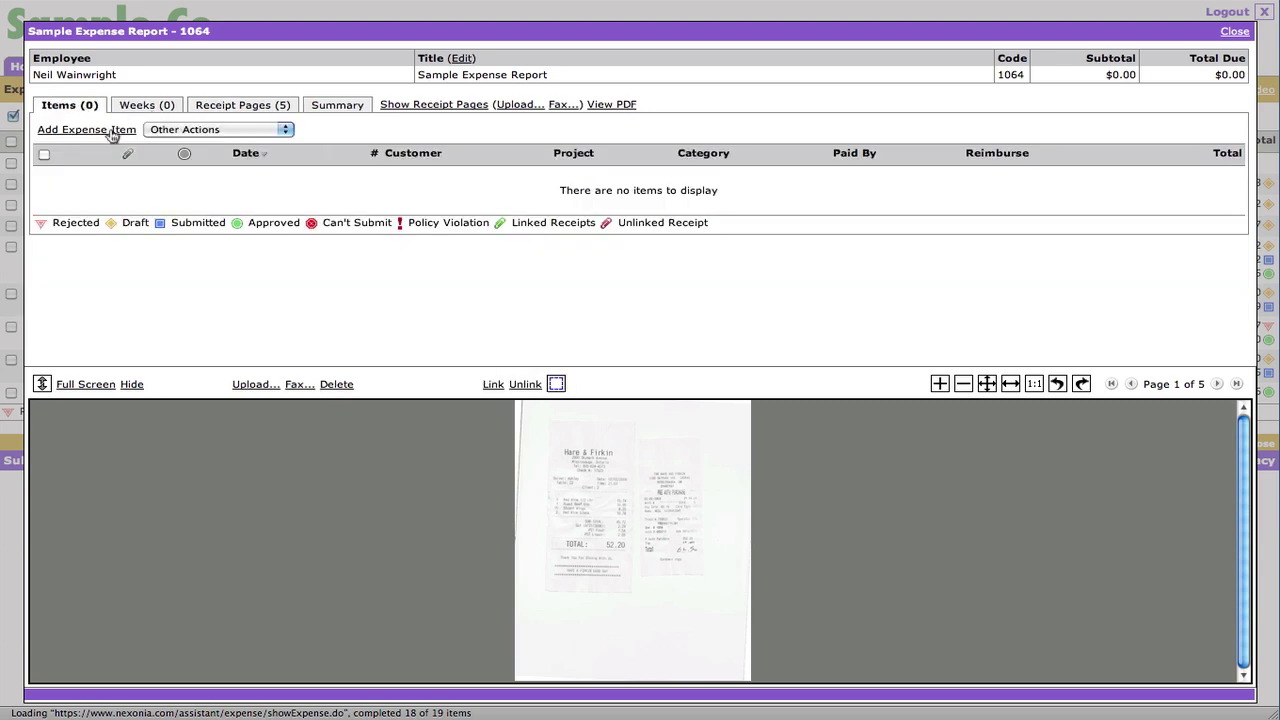
# - Add an expense item with category Meals-Dinner and date 04/25/2011, enlarging the receipt alongside
pyautogui.click(112, 130)
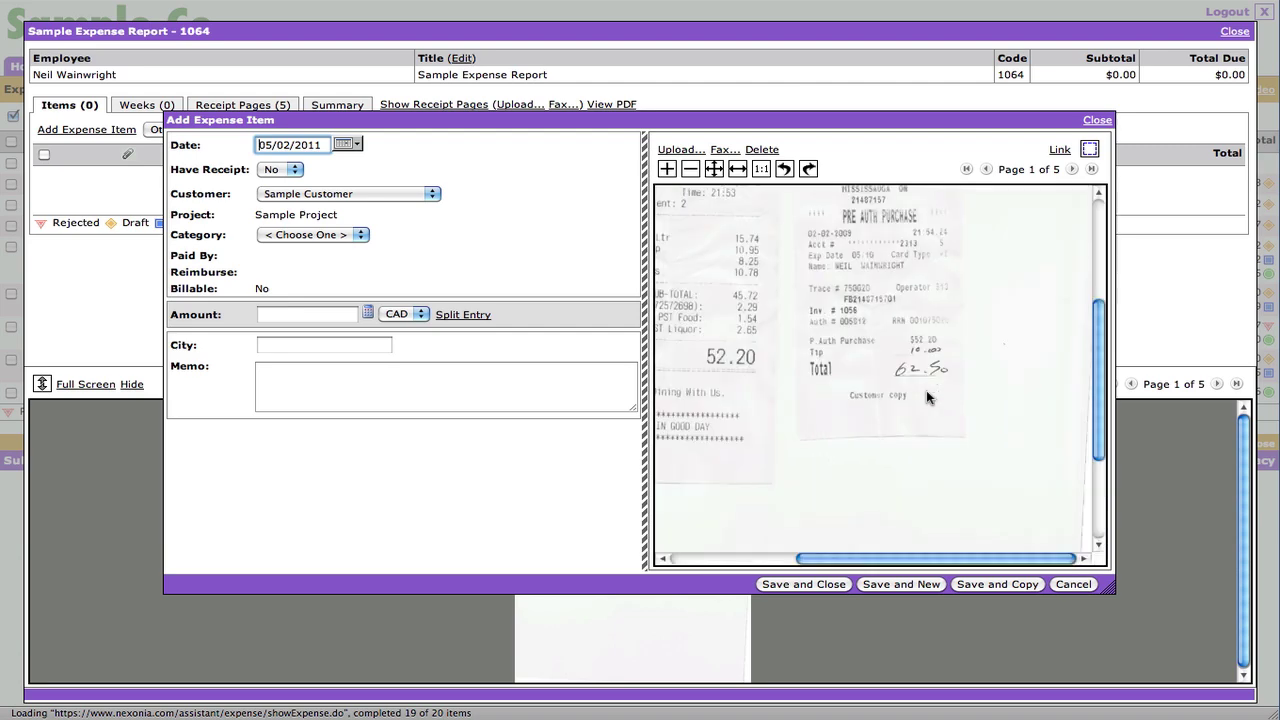
pyautogui.click(926, 390)
pyautogui.scroll(-1, 950, 440)
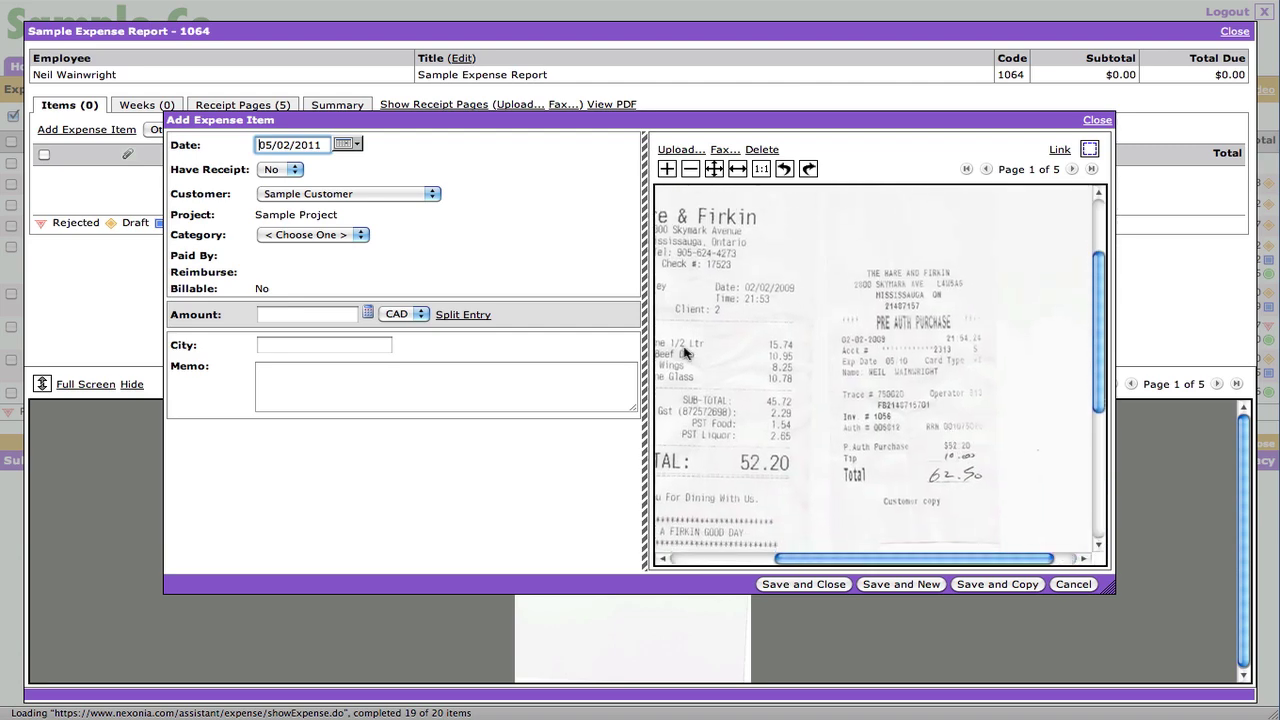
pyautogui.click(324, 236)
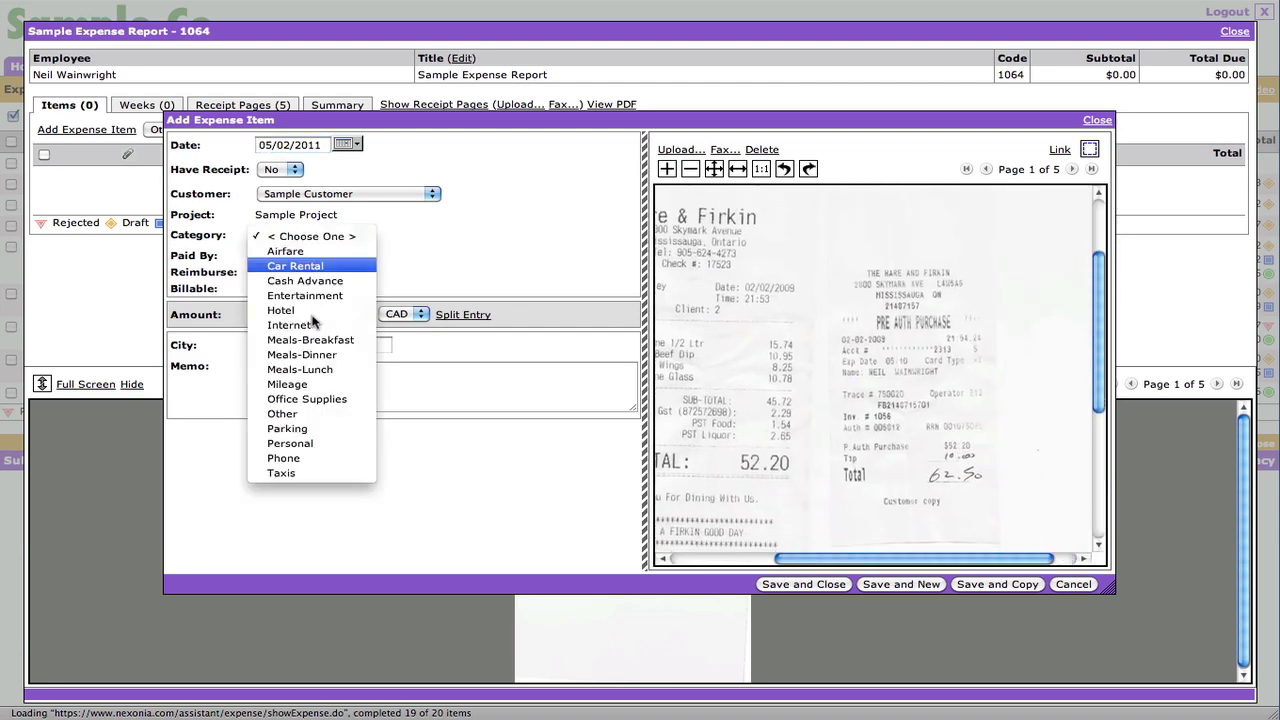
pyautogui.click(320, 354)
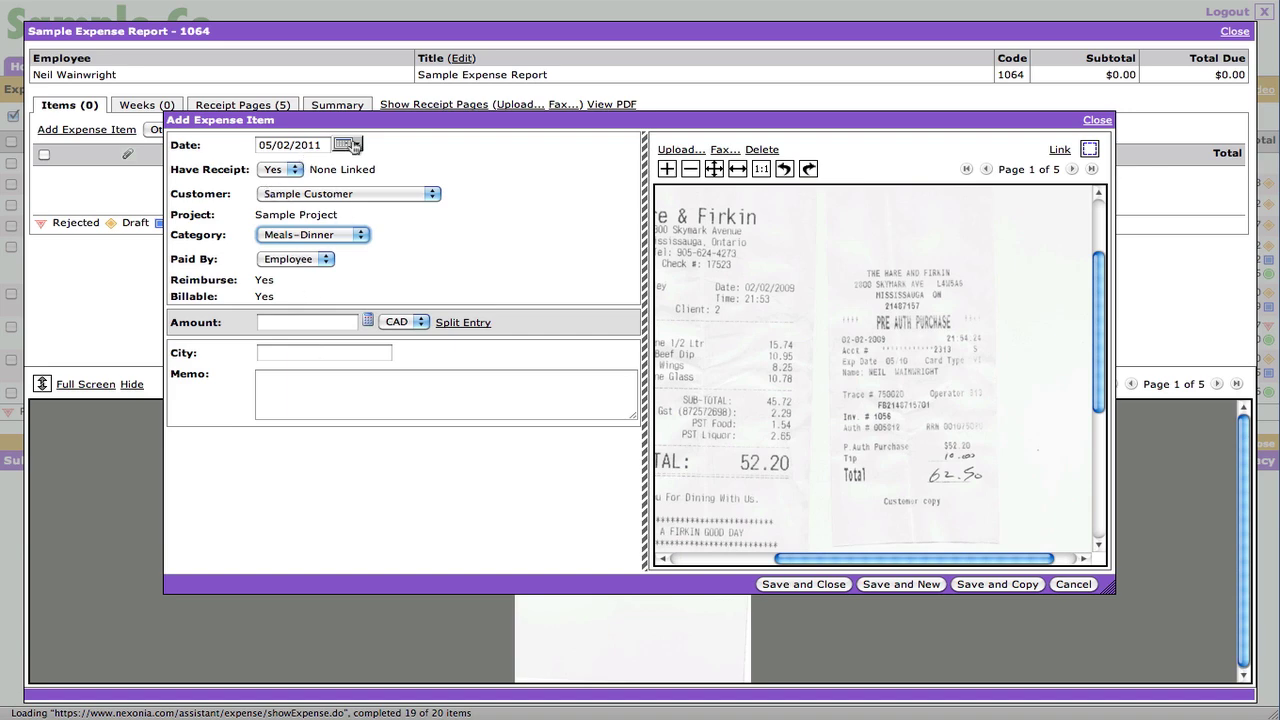
pyautogui.click(351, 145)
pyautogui.click(343, 195)
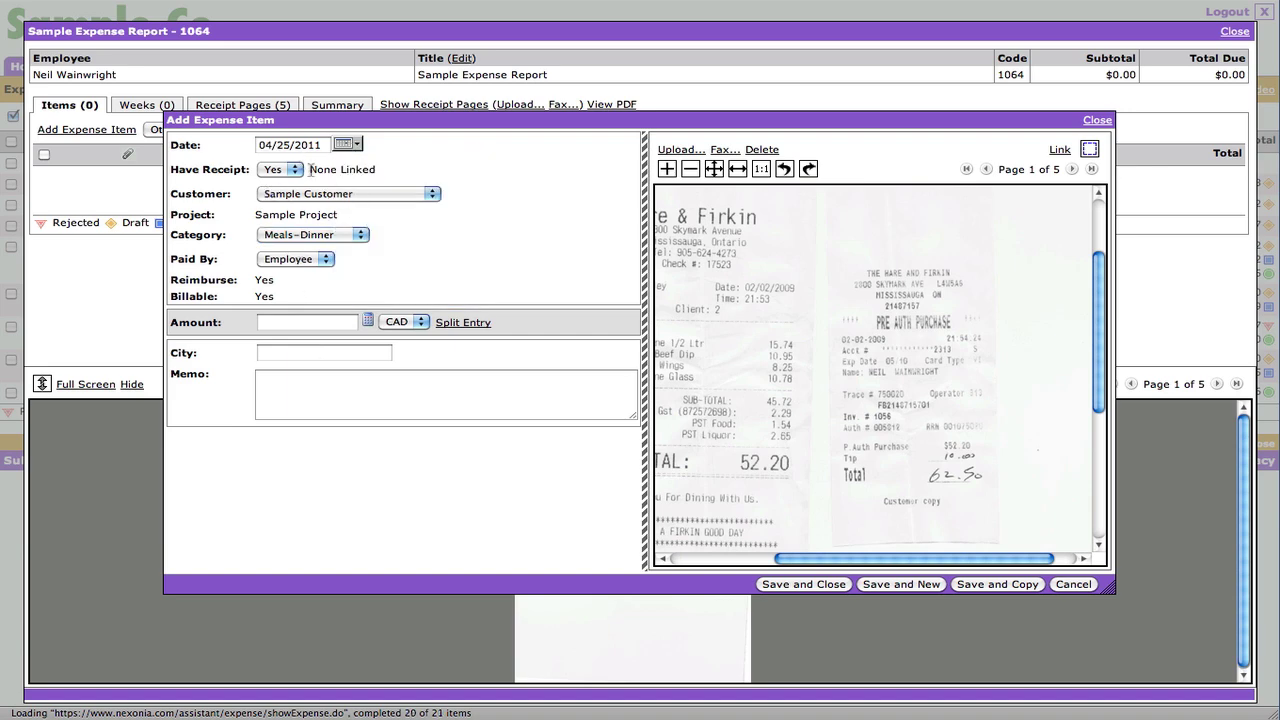
# - Mark the item as having a receipt, keep Sample Customer and Meals-Dinner, and enter 62.50
pyautogui.click(282, 172)
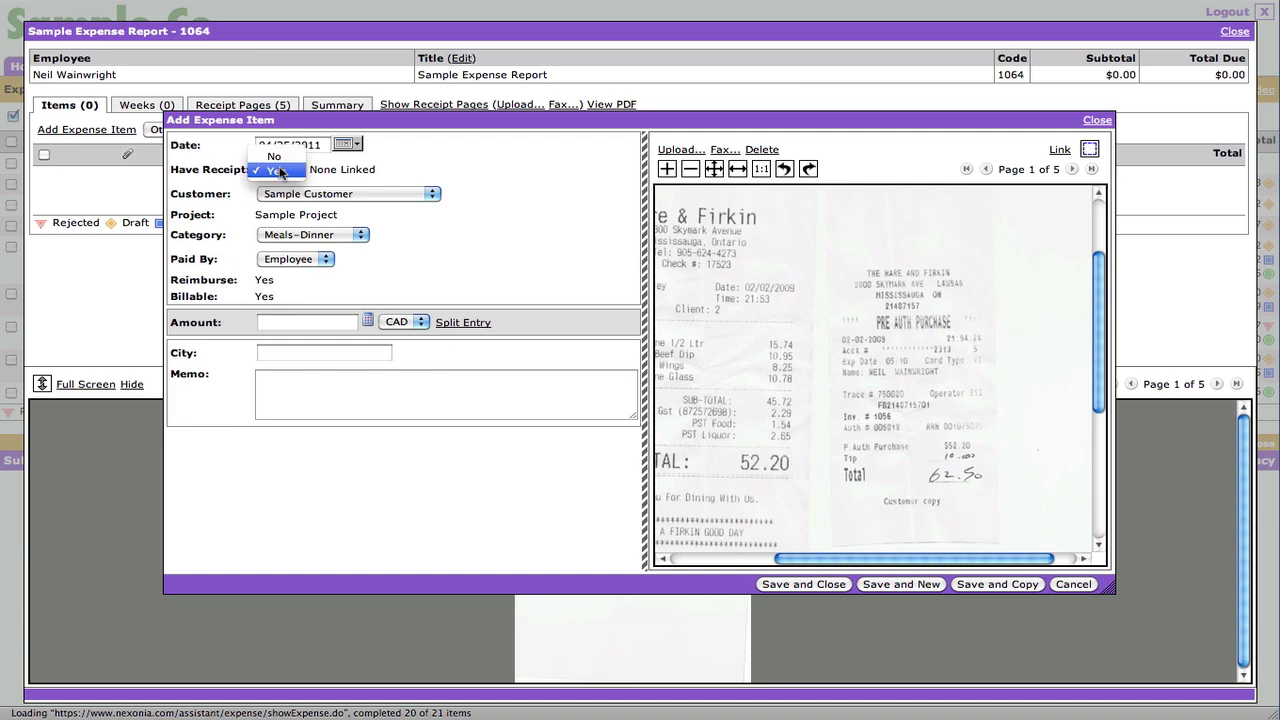
pyautogui.click(280, 171)
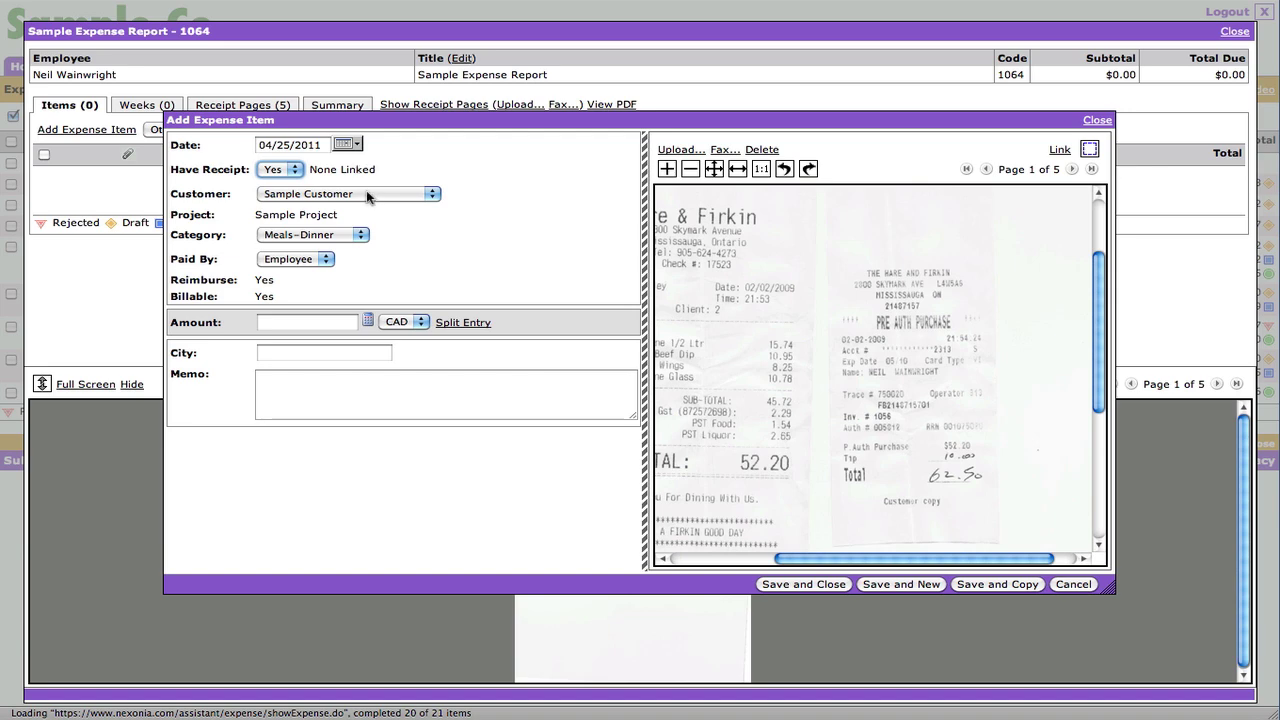
pyautogui.click(367, 194)
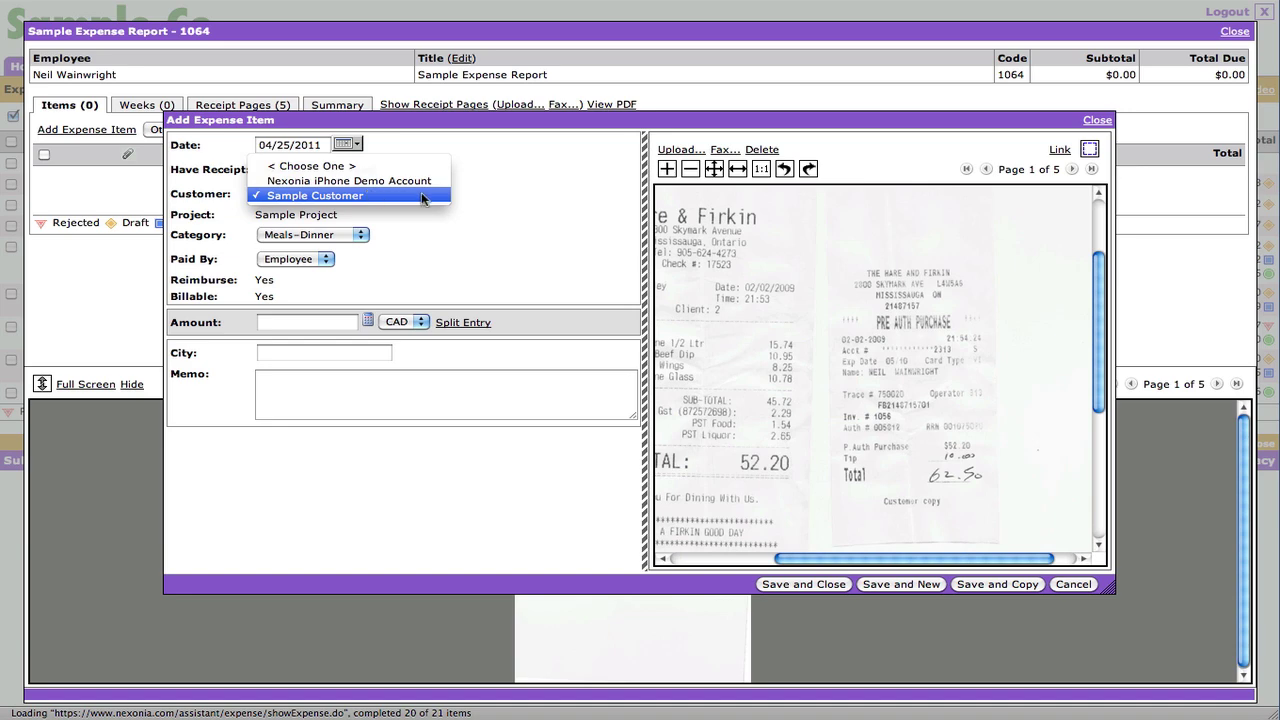
pyautogui.click(480, 205)
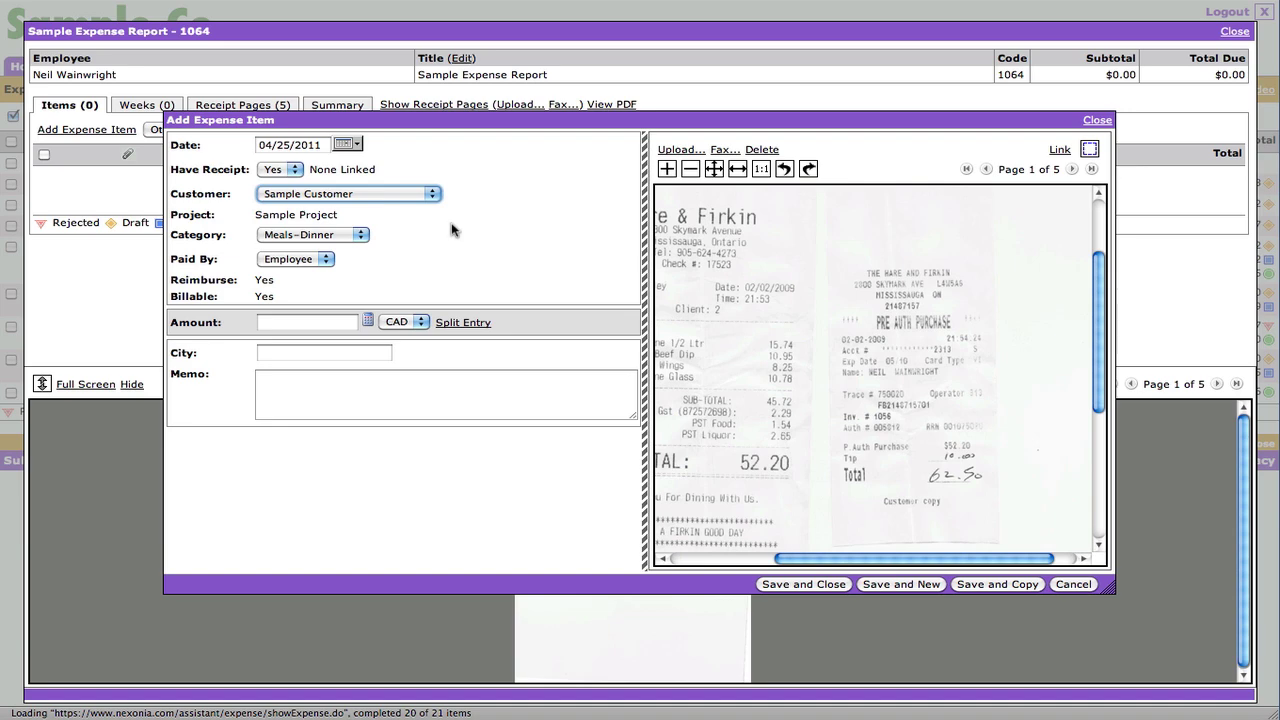
pyautogui.click(353, 235)
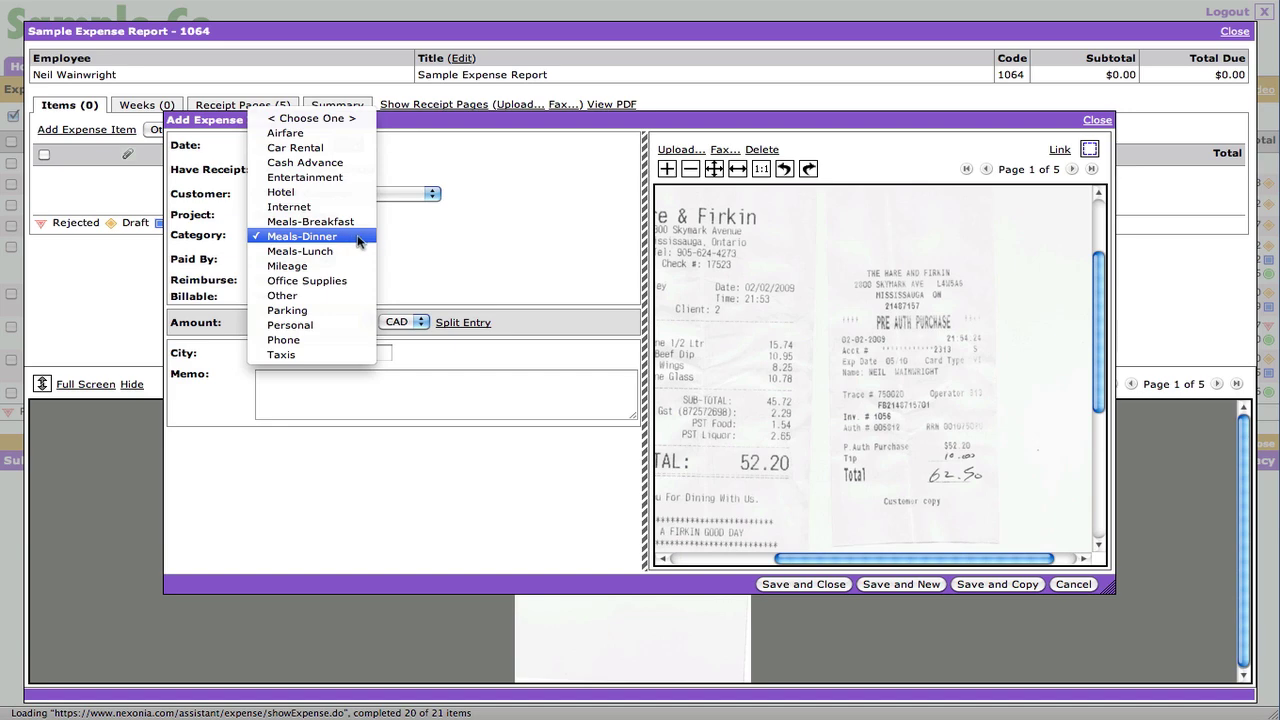
pyautogui.click(358, 240)
pyautogui.click(329, 323)
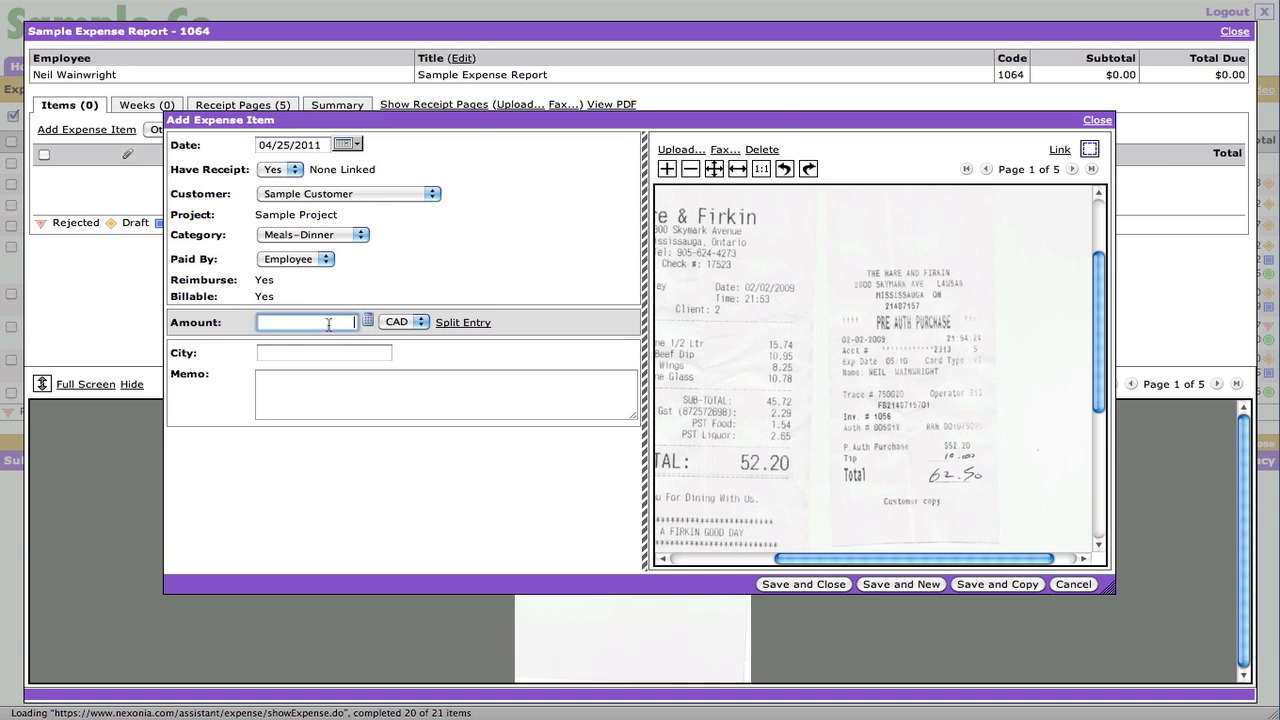
pyautogui.write('62.50')
pyautogui.click(300, 259)
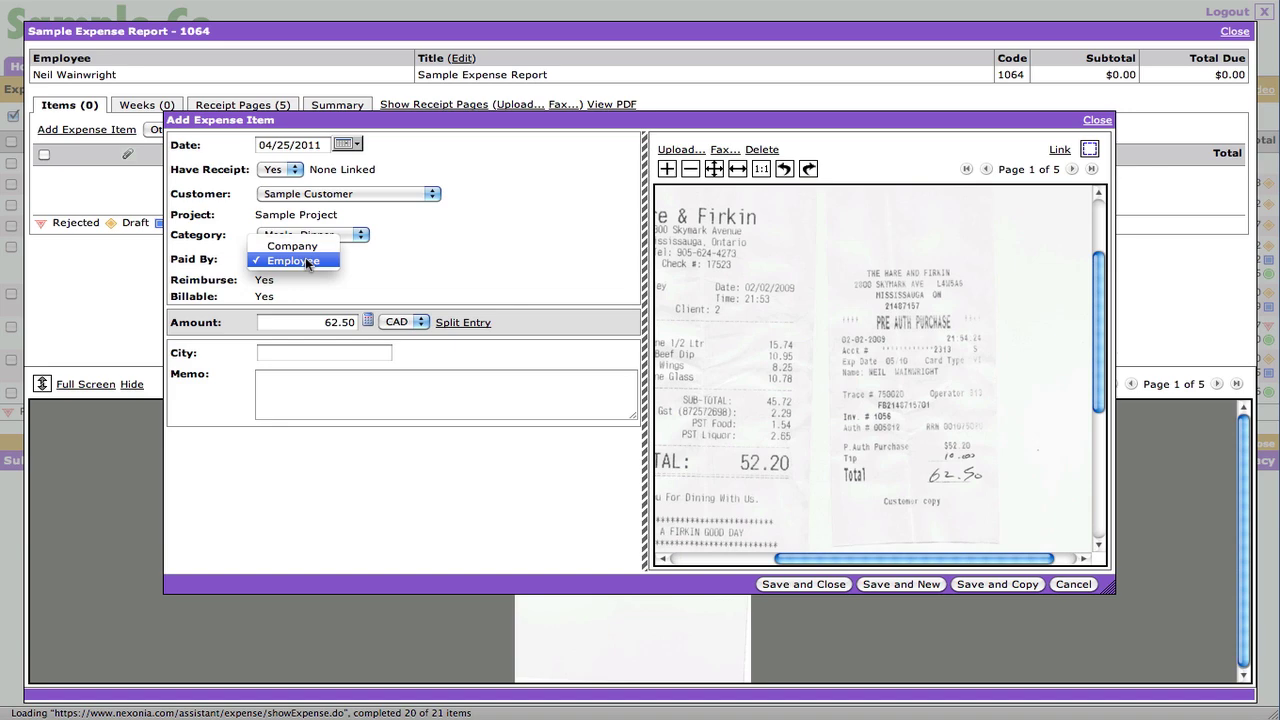
# - Set Paid By to Employee, link the card receipt, save, and preview the dinner item's receipt
pyautogui.click(479, 264)
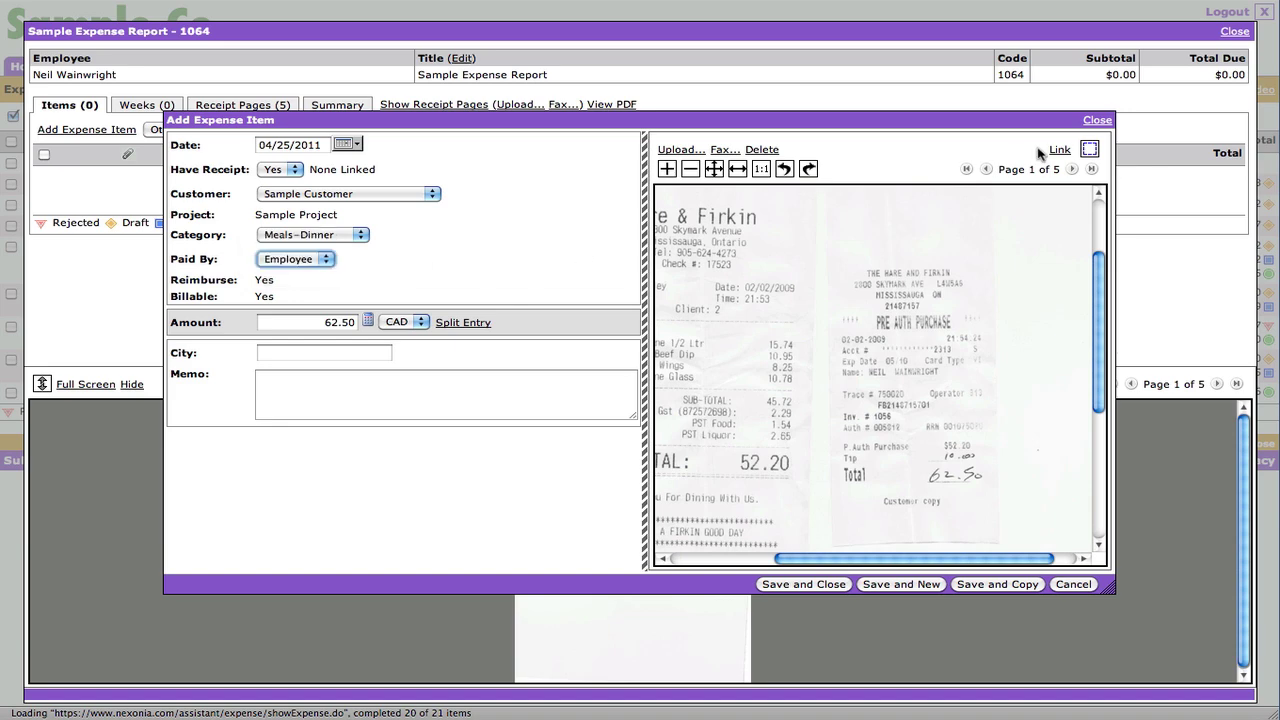
pyautogui.click(1089, 148)
pyautogui.moveTo(823, 263); pyautogui.dragTo(1007, 534)
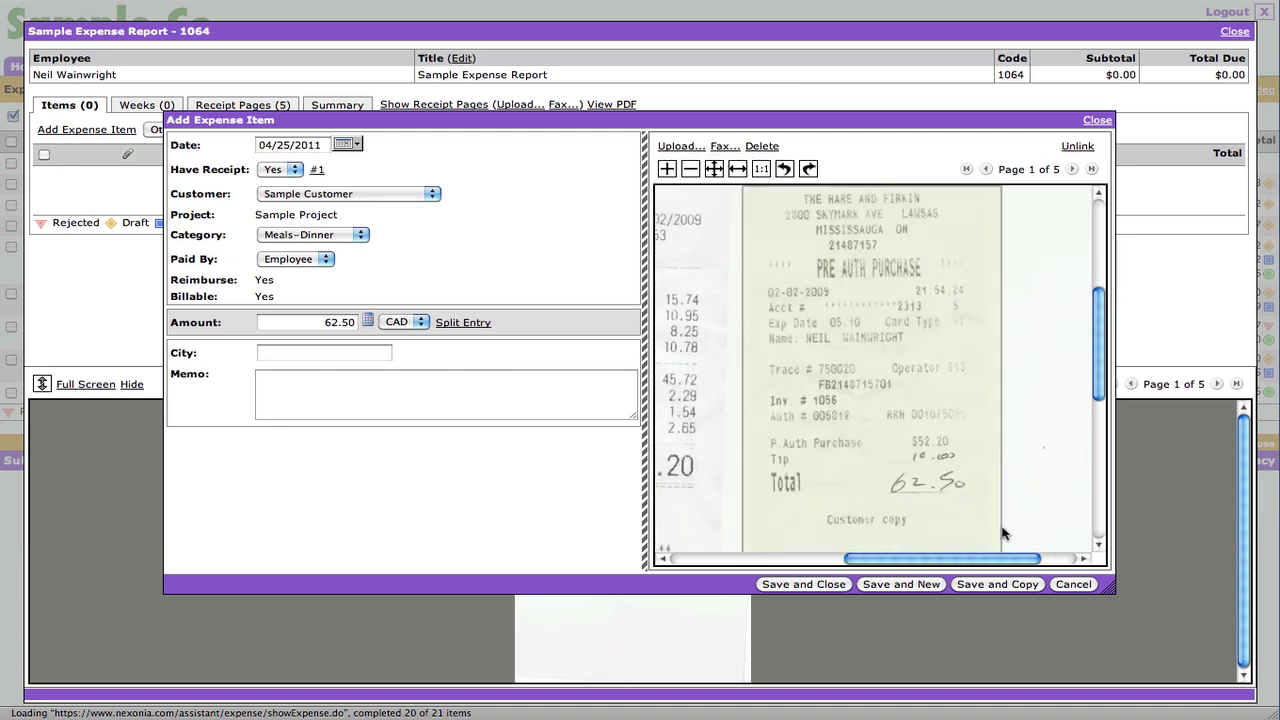
pyautogui.click(806, 586)
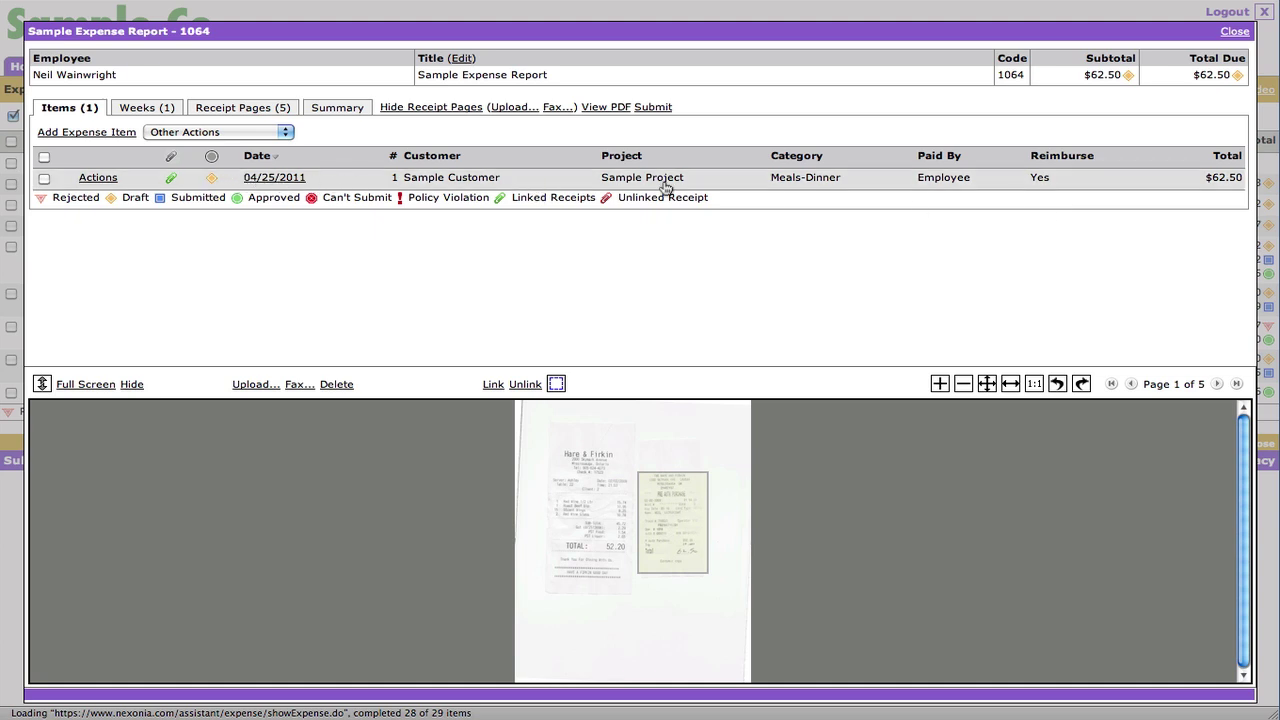
pyautogui.click(462, 108)
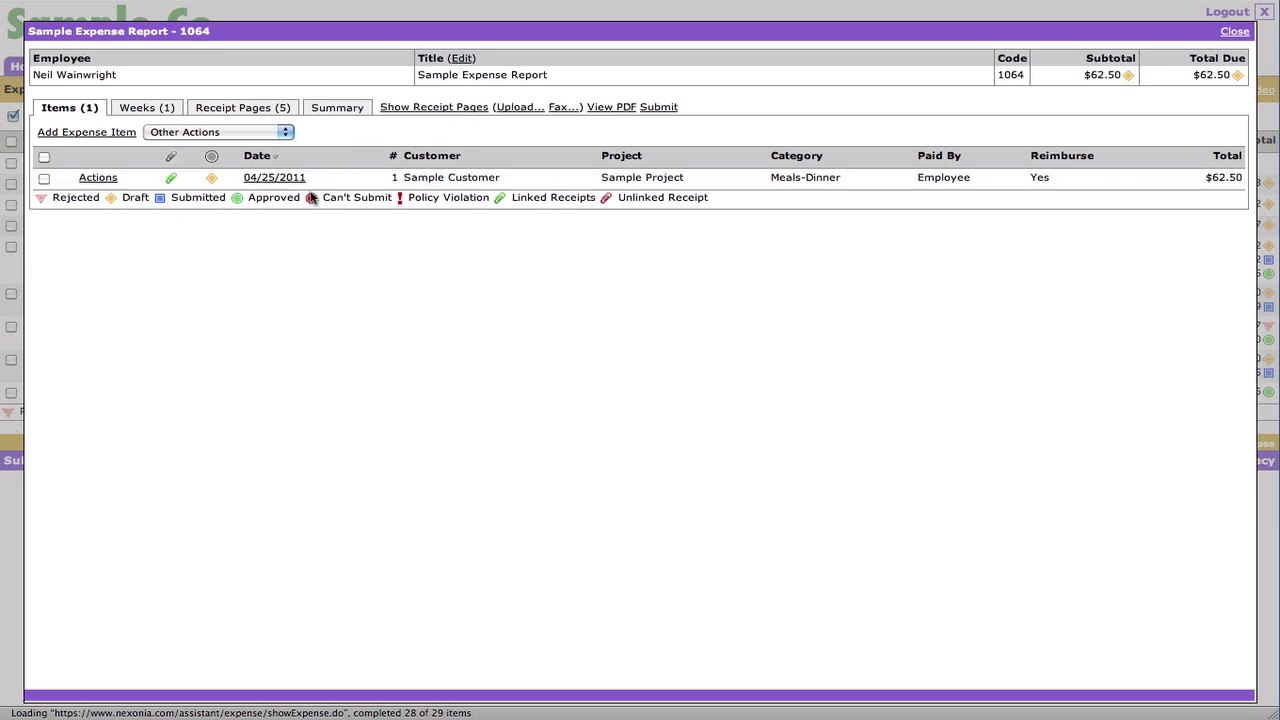
pyautogui.click(171, 178)
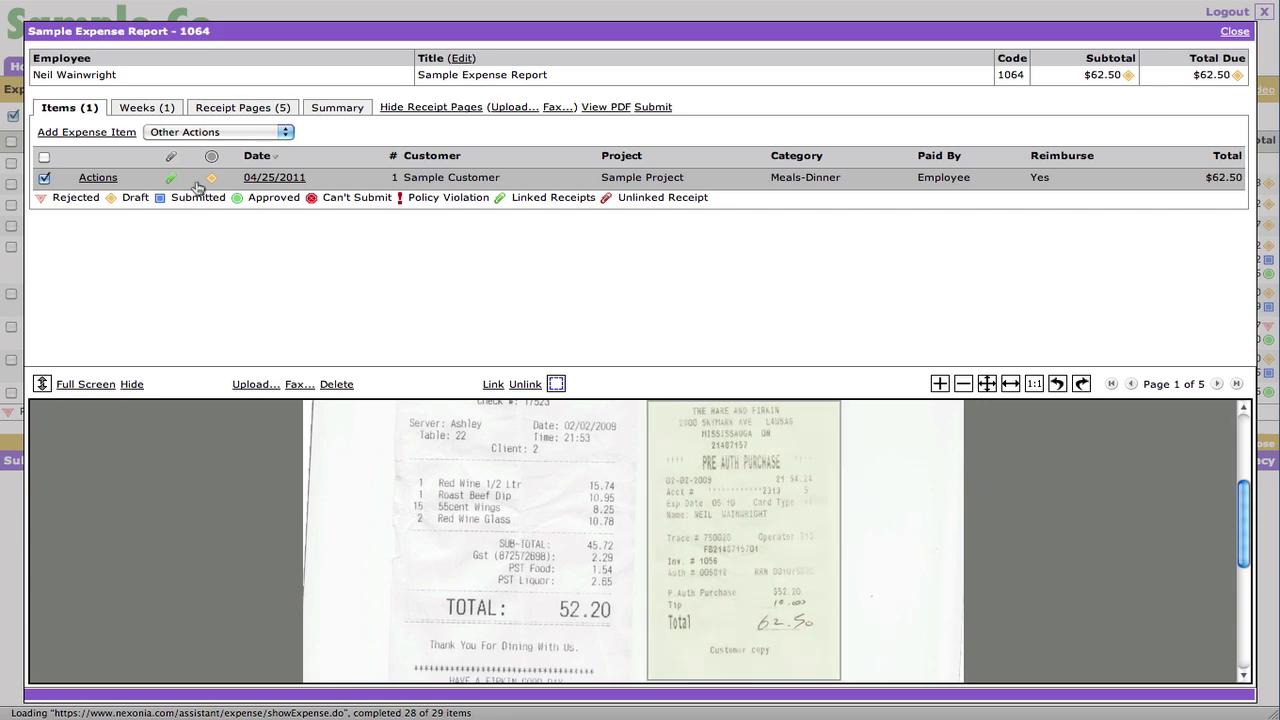
# - Start a new item and zoom through the four receipts on receipt page 2
pyautogui.click(112, 133)
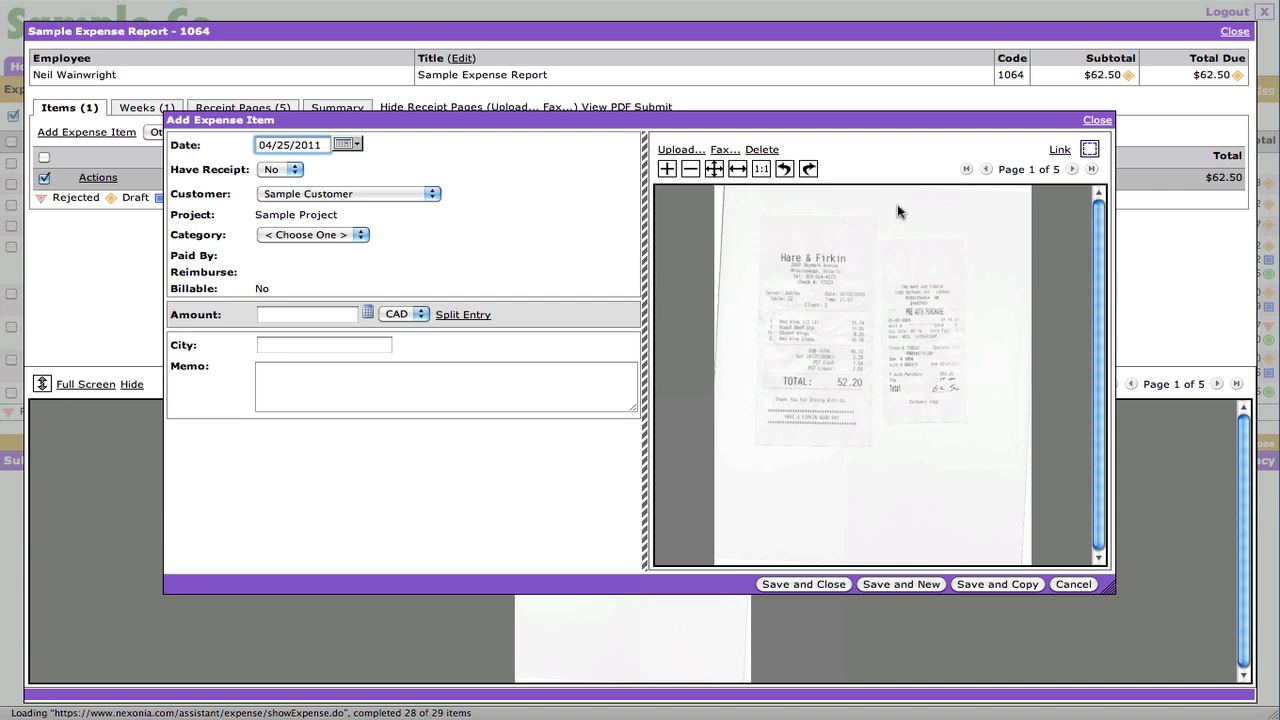
pyautogui.click(1072, 169)
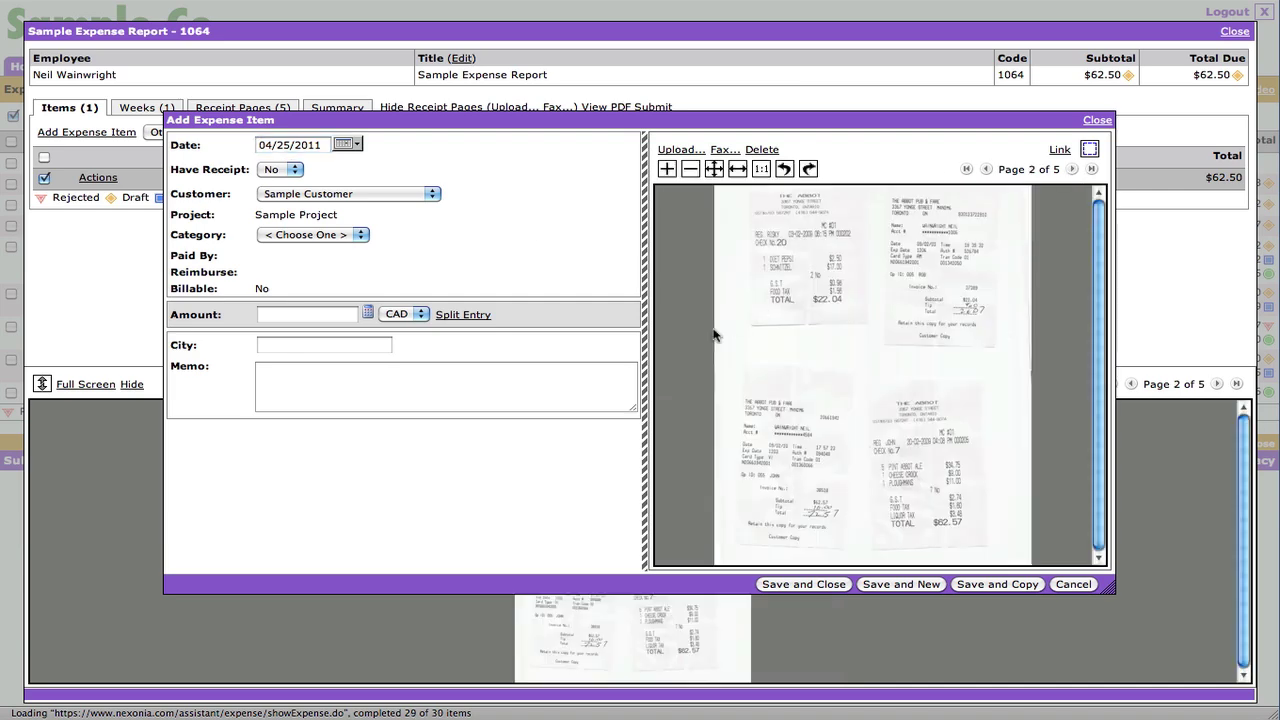
pyautogui.click(938, 311)
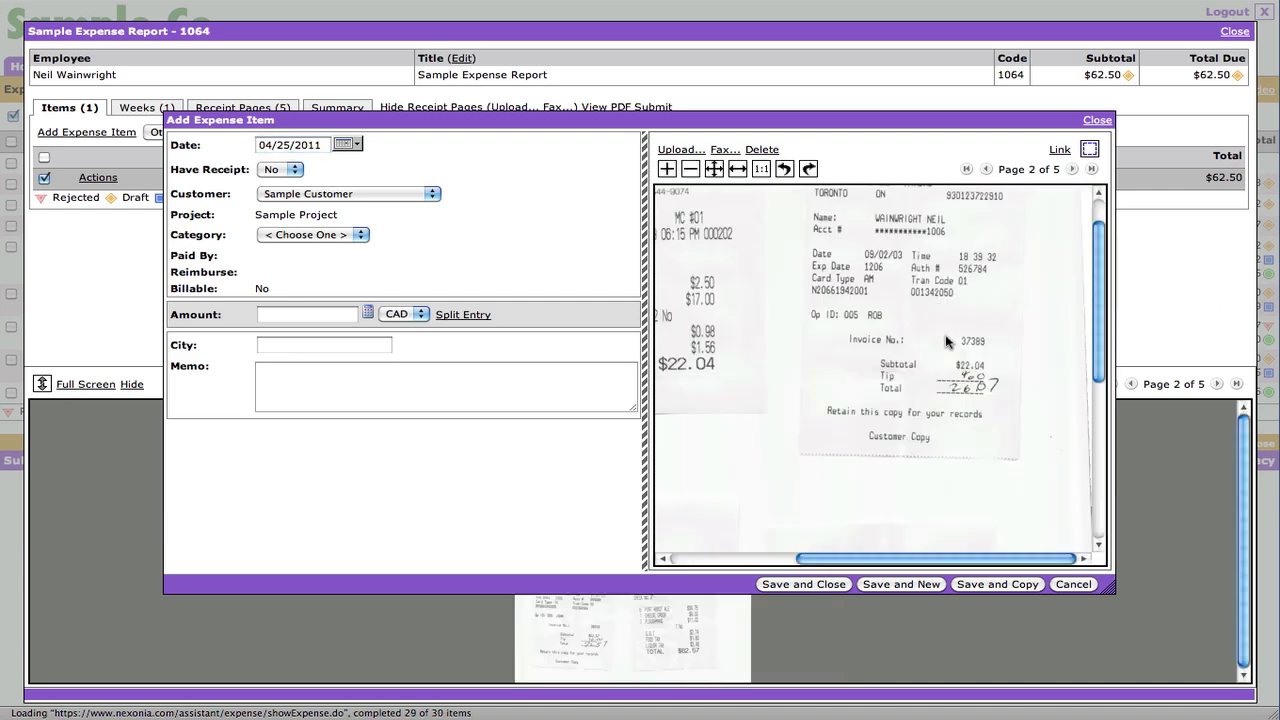
pyautogui.click(975, 403)
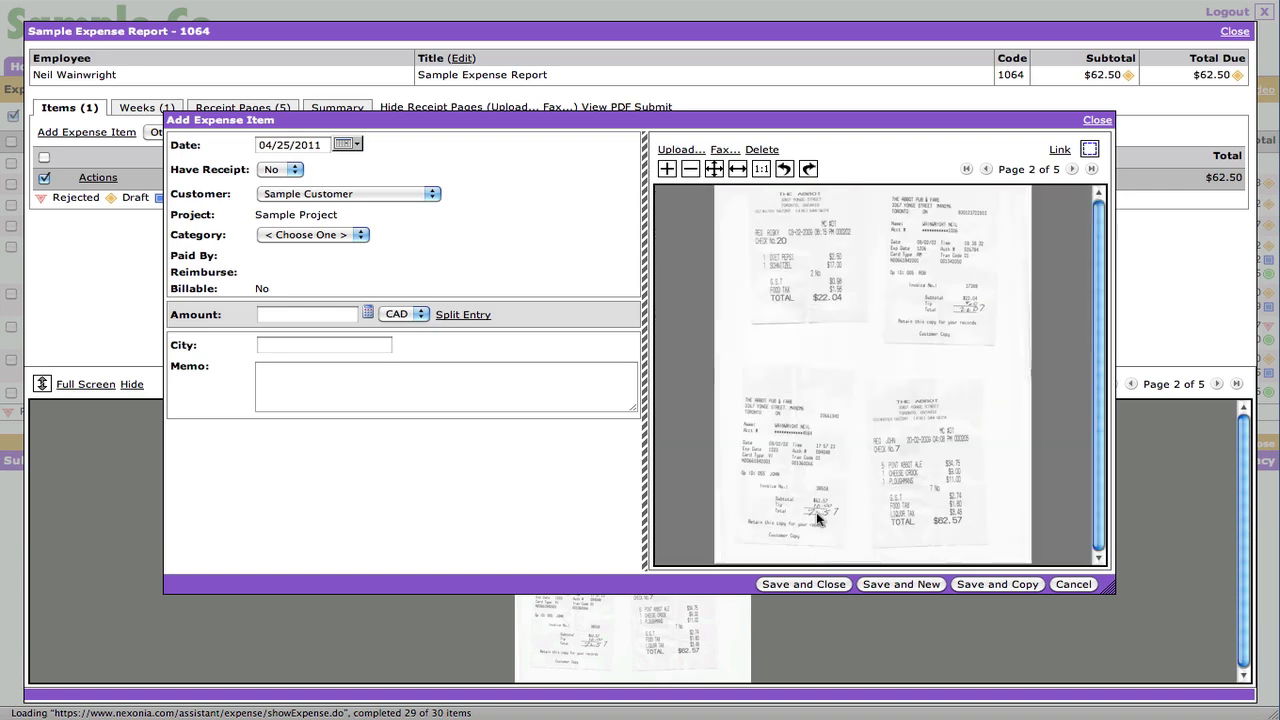
pyautogui.click(817, 517)
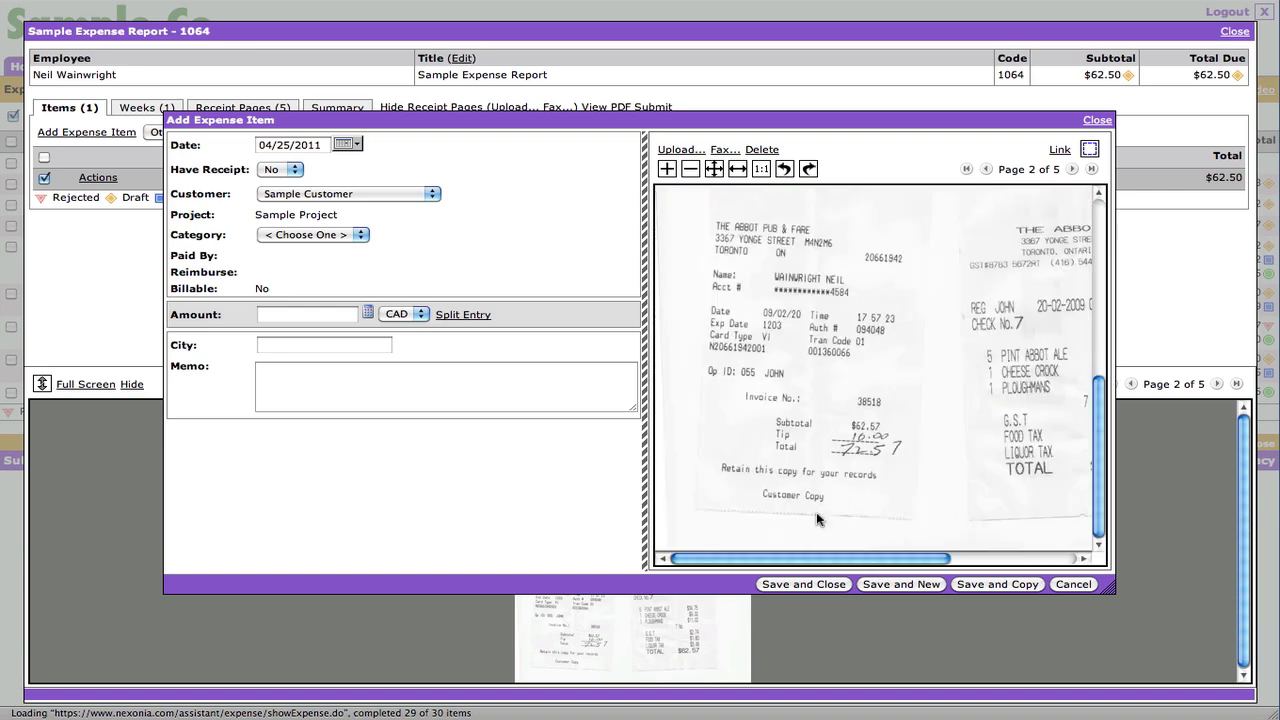
pyautogui.click(879, 472)
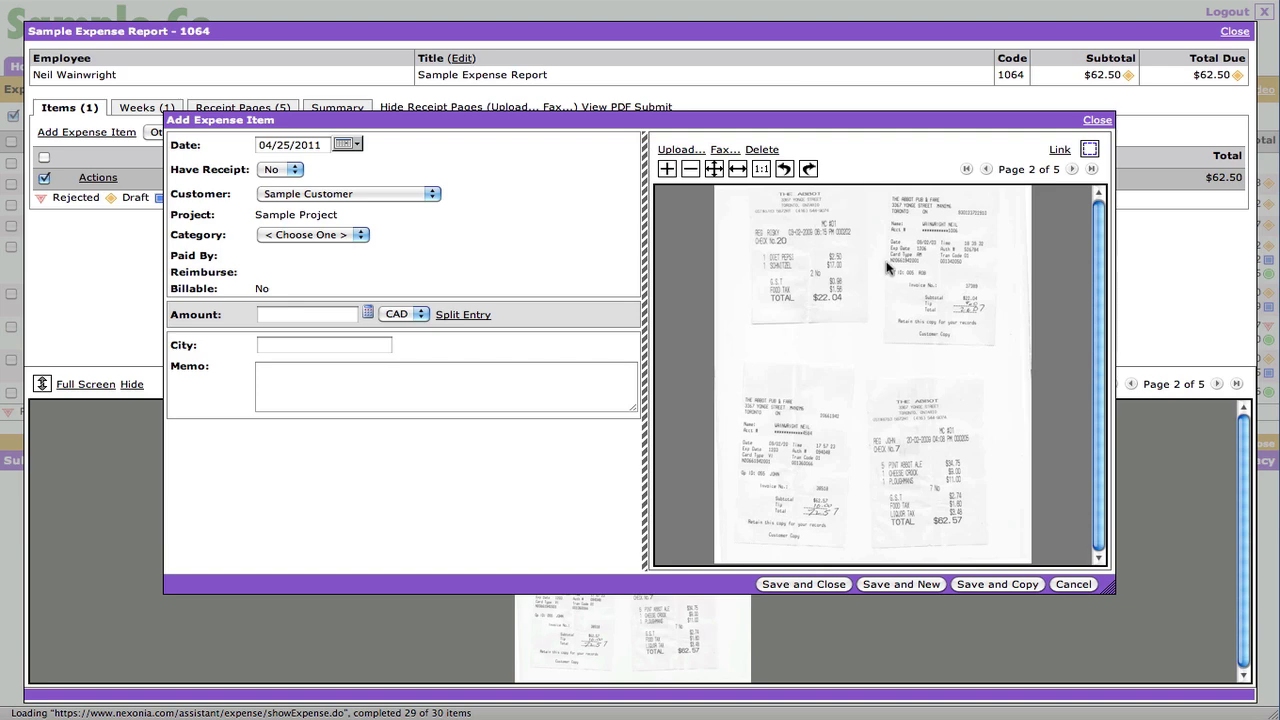
pyautogui.click(933, 274)
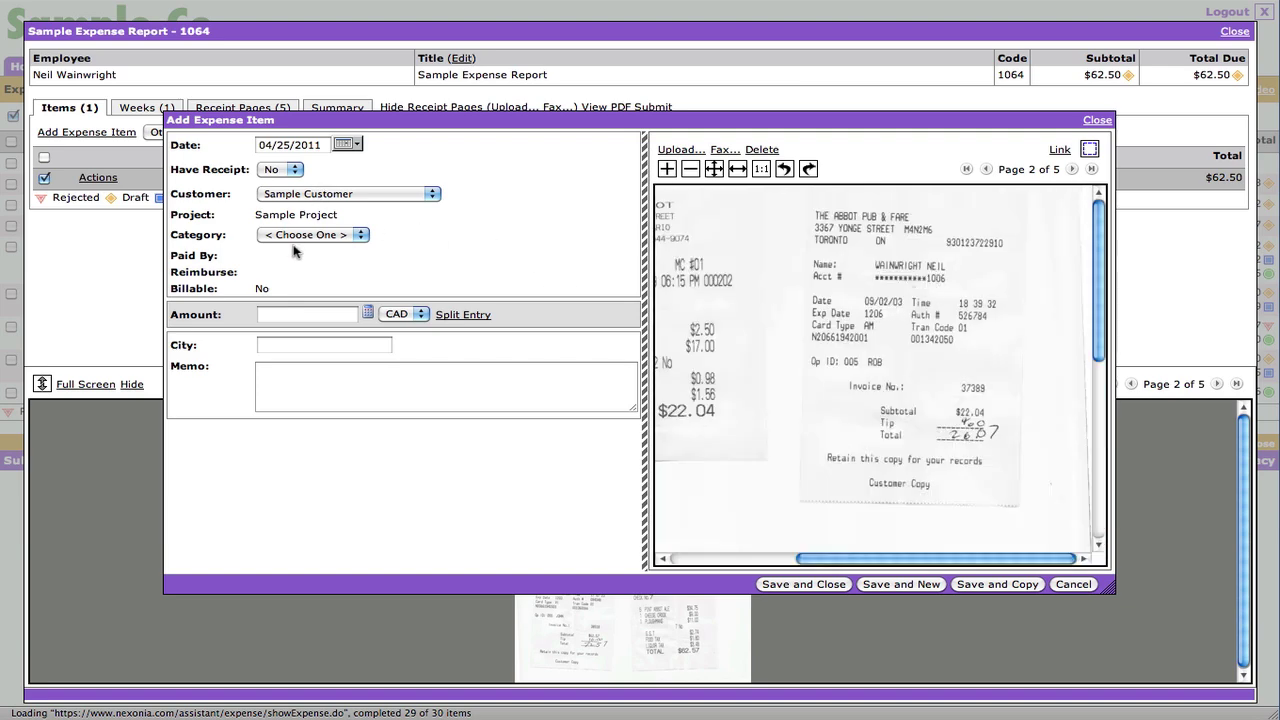
# - Set customer Nexonia iPhone Demo Account, category Meals-Lunch, and amount 26.07 CAD
pyautogui.click(319, 195)
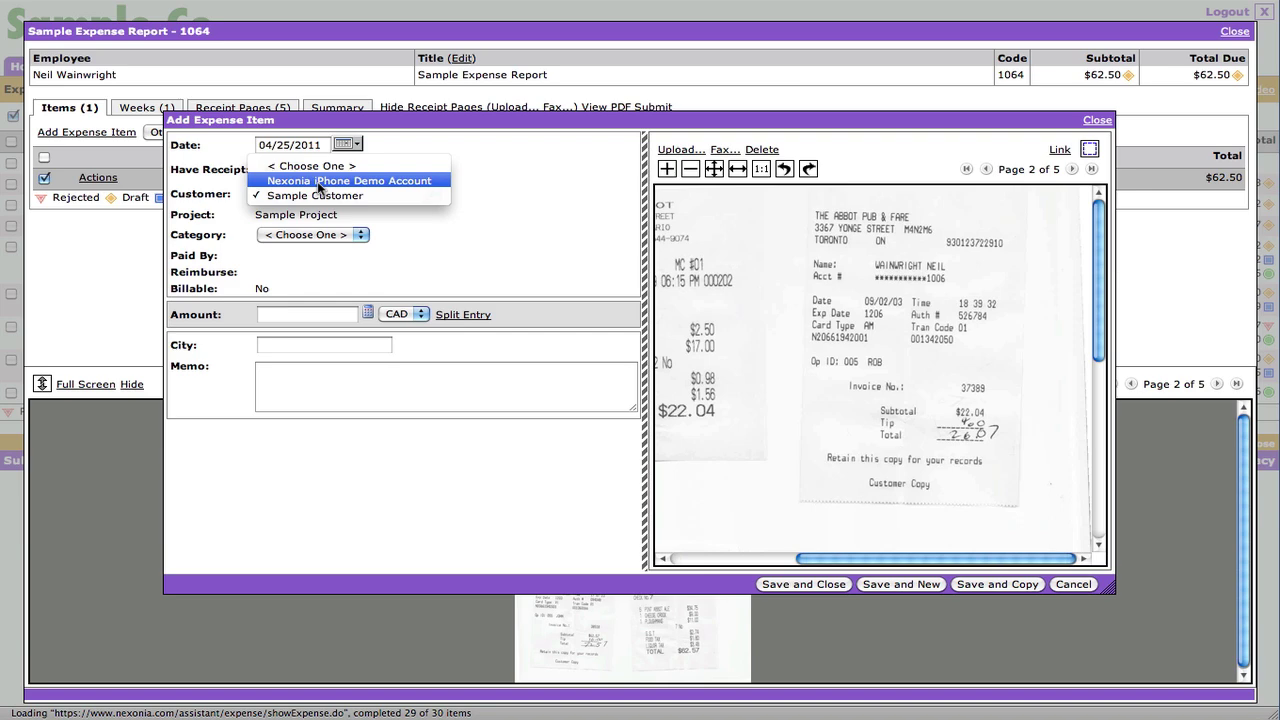
pyautogui.click(319, 181)
pyautogui.click(316, 235)
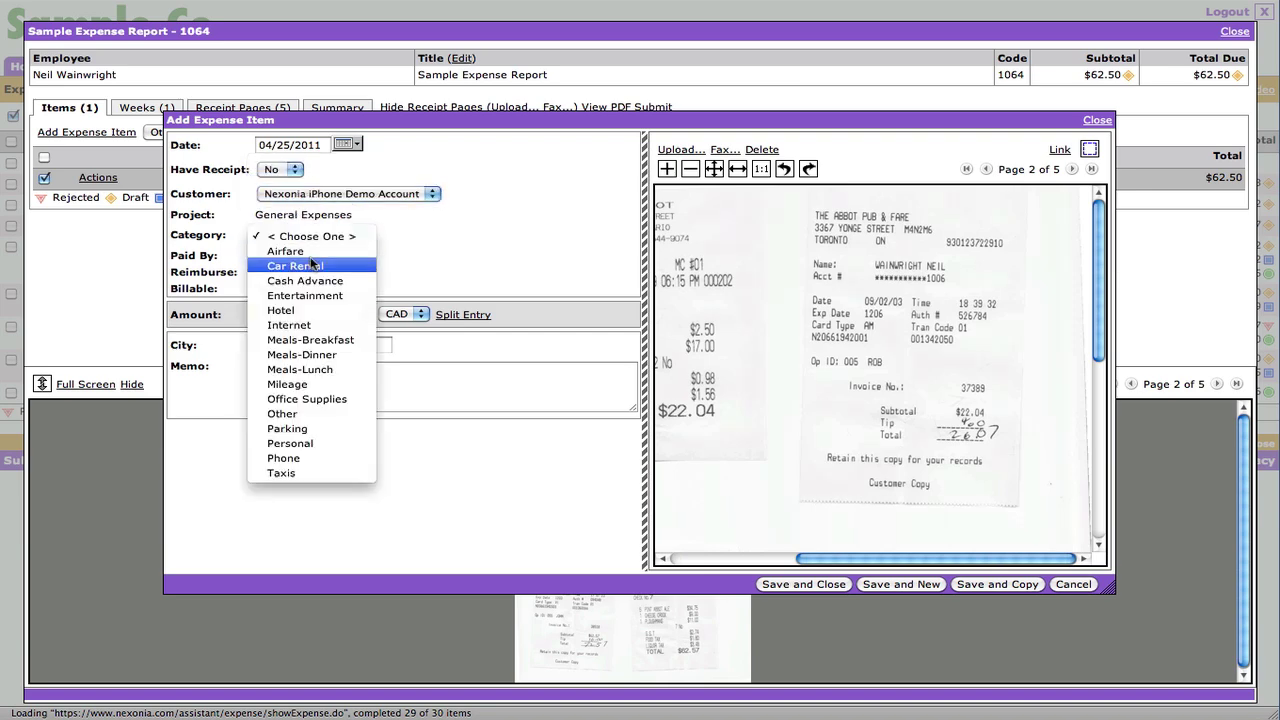
pyautogui.click(328, 345)
pyautogui.click(323, 240)
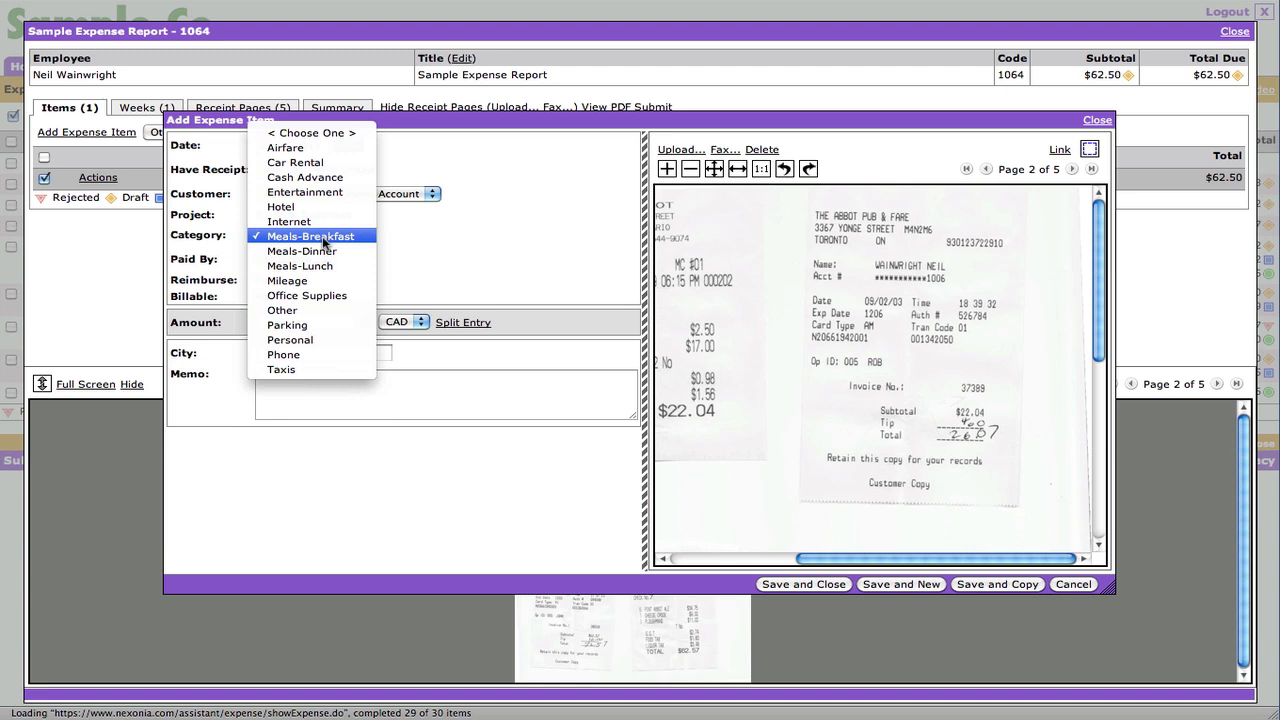
pyautogui.click(323, 265)
pyautogui.click(314, 323)
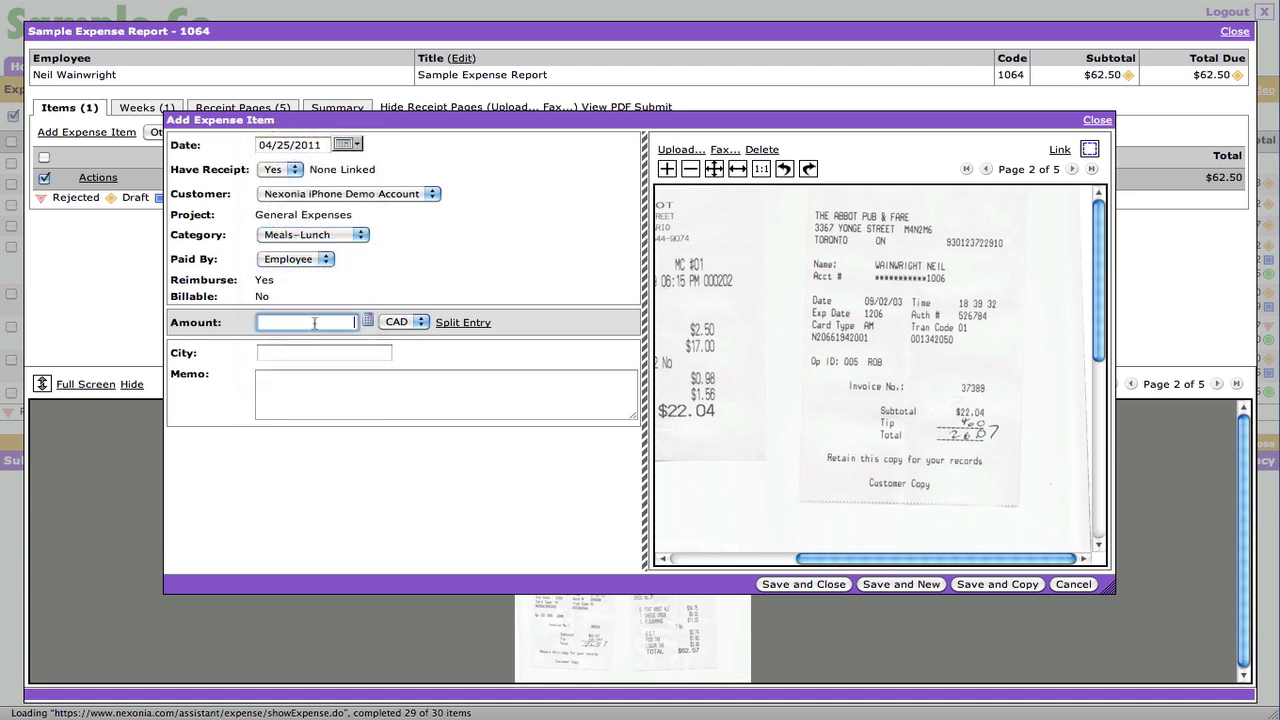
pyautogui.write('26.07')
pyautogui.click(421, 322)
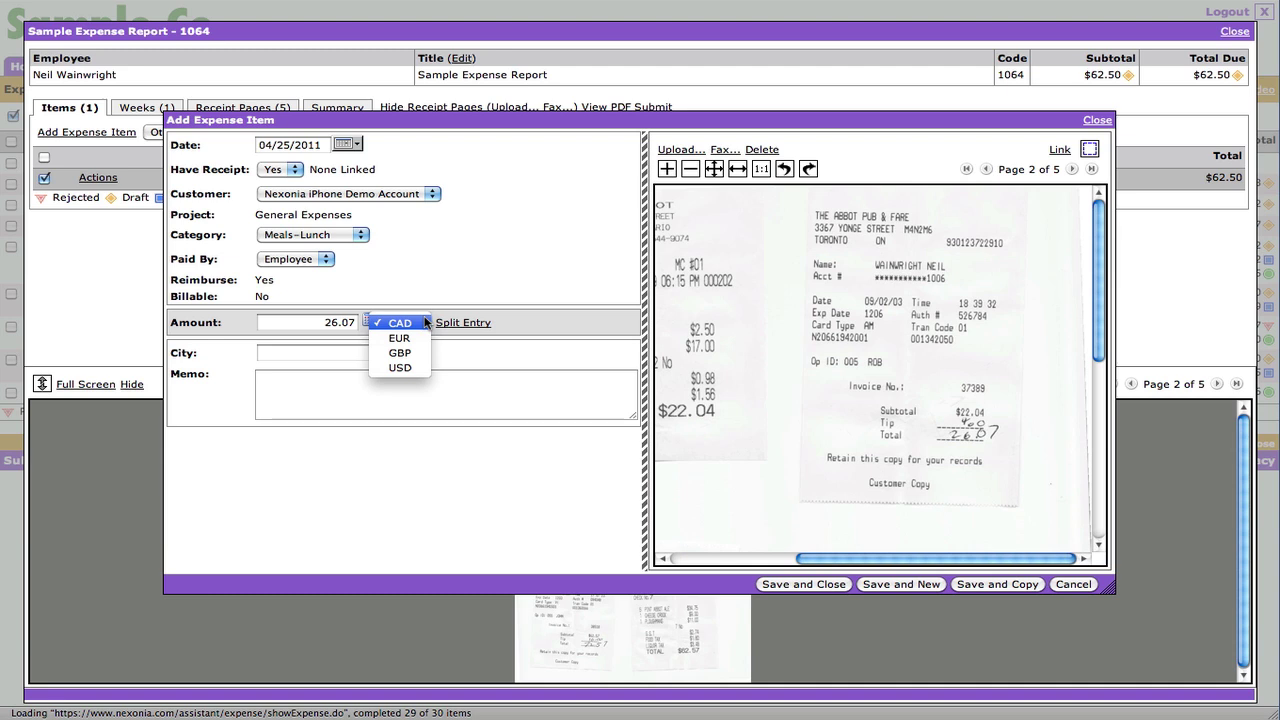
pyautogui.click(446, 279)
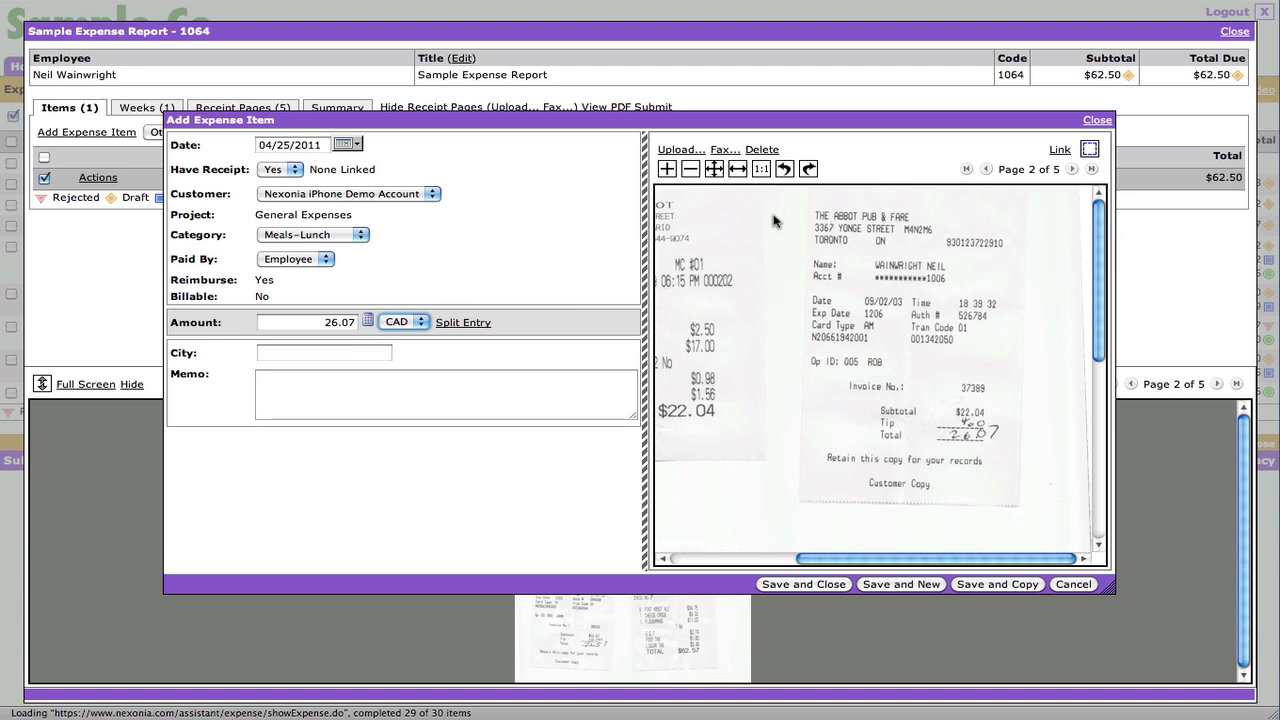
# - Link the $26.07 receipt region to the lunch item and save it with Save and New
pyautogui.click(1089, 148)
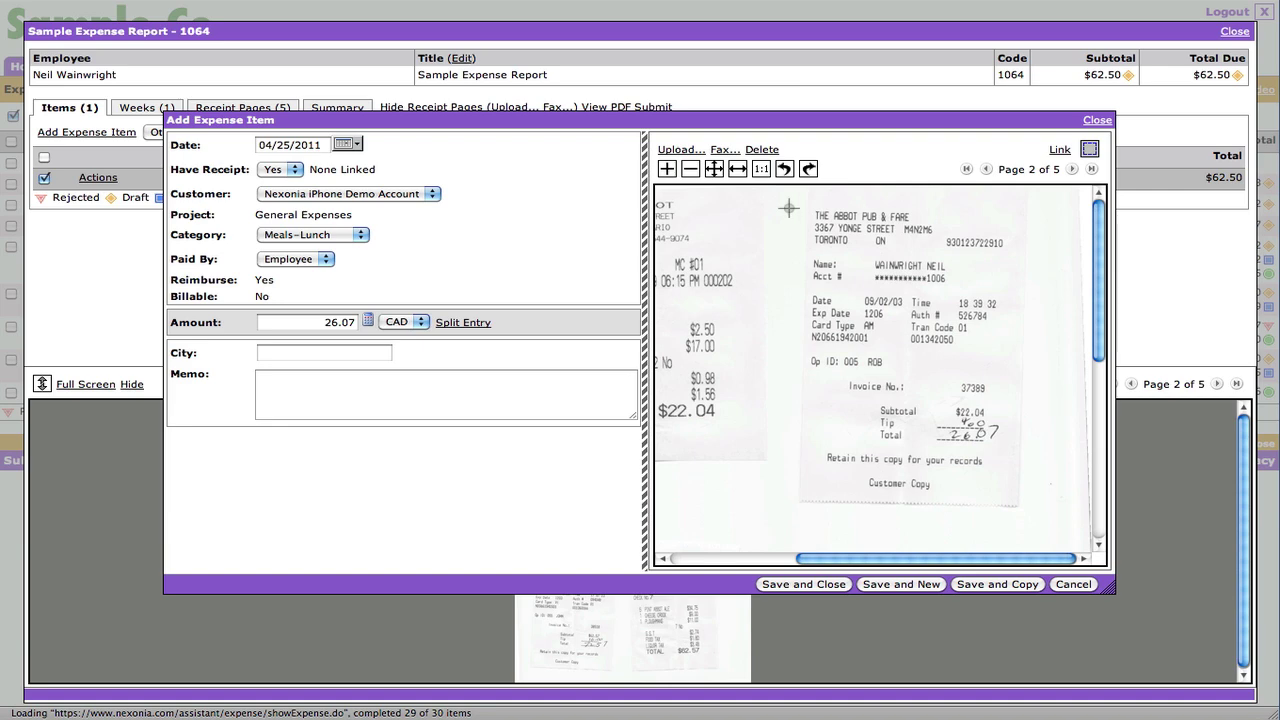
pyautogui.moveTo(787, 197); pyautogui.dragTo(1030, 507)
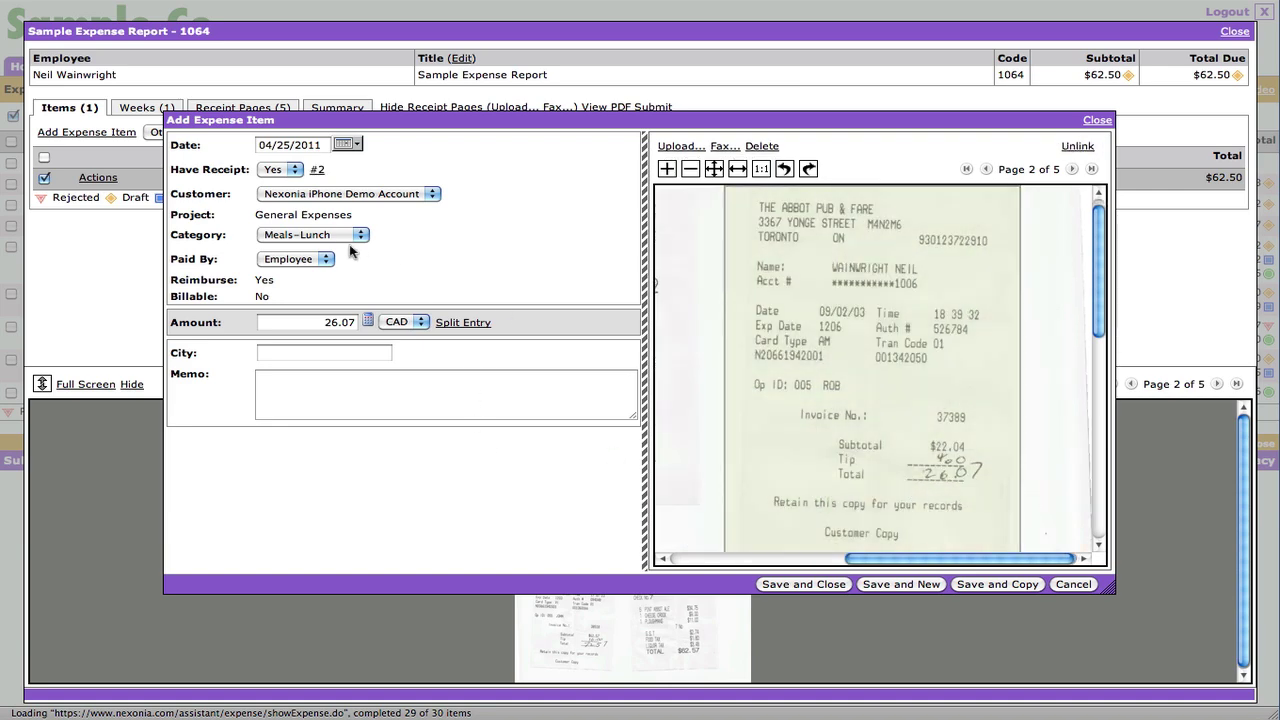
pyautogui.click(929, 582)
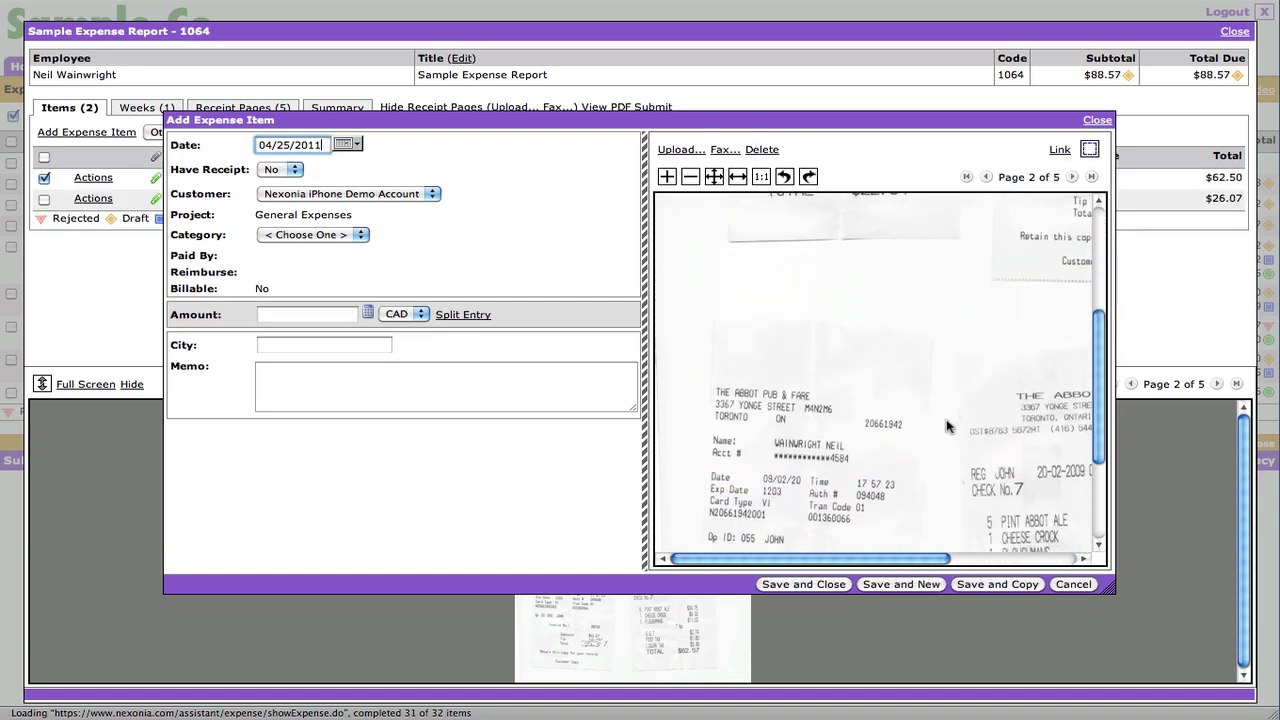
# - Enter a Meals-Dinner item for 72.57, box its receipt region, and save and close
pyautogui.scroll(-3, 947, 427)
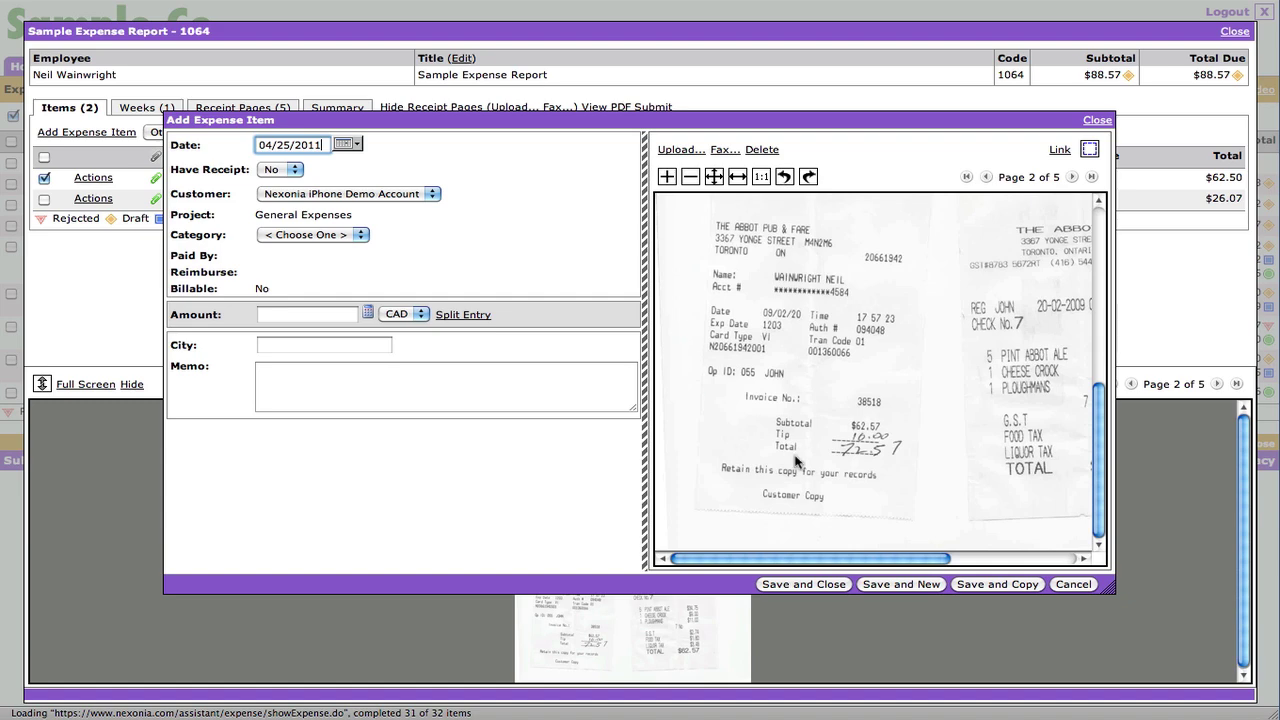
pyautogui.click(306, 236)
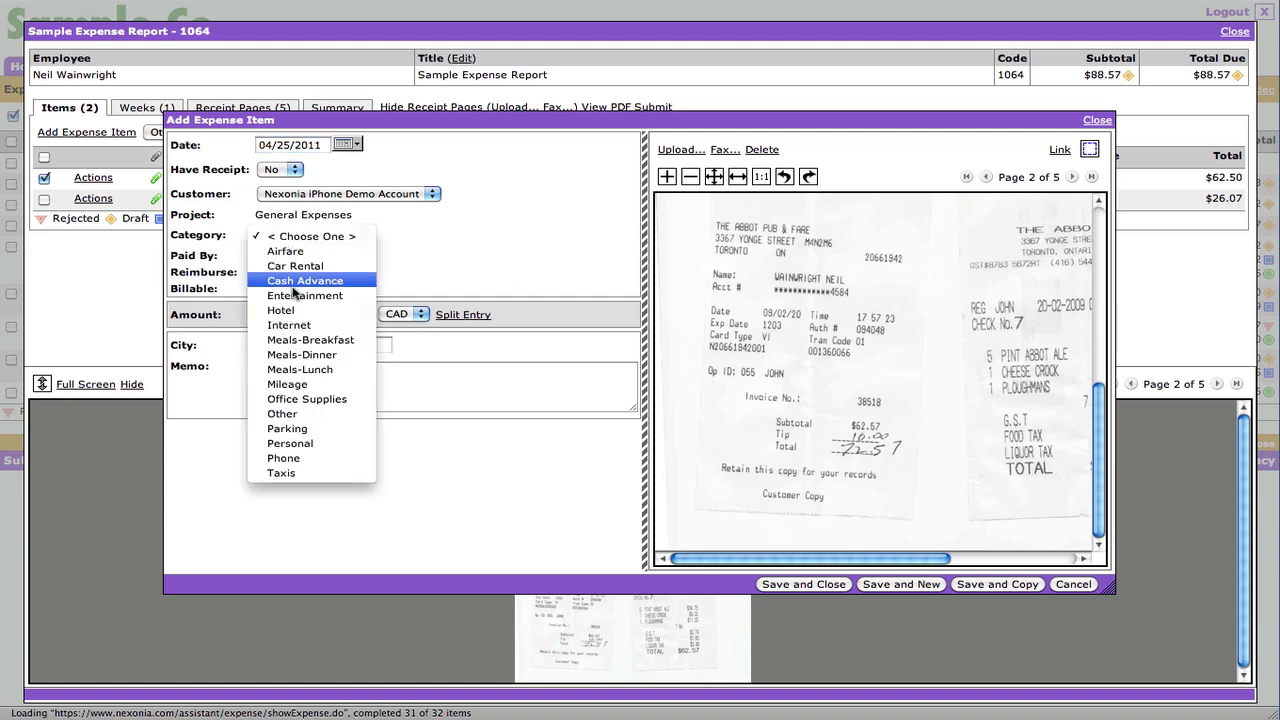
pyautogui.click(300, 355)
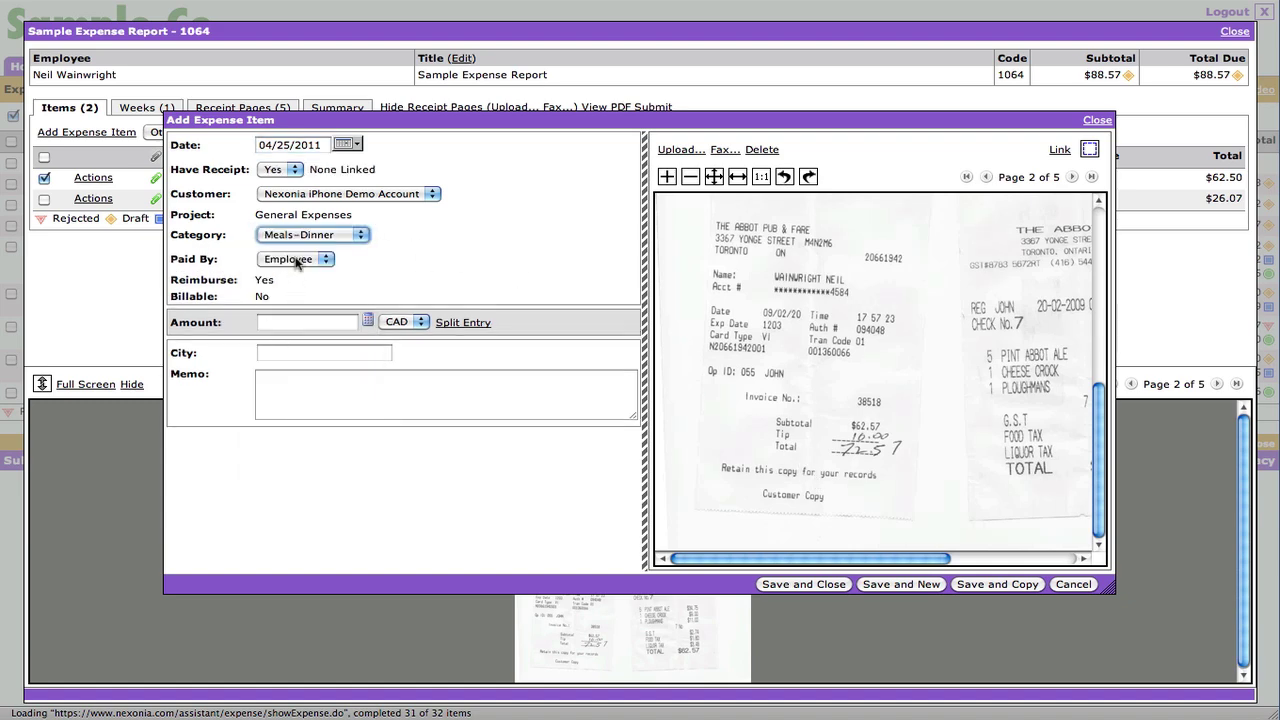
pyautogui.click(304, 322)
pyautogui.write('72')
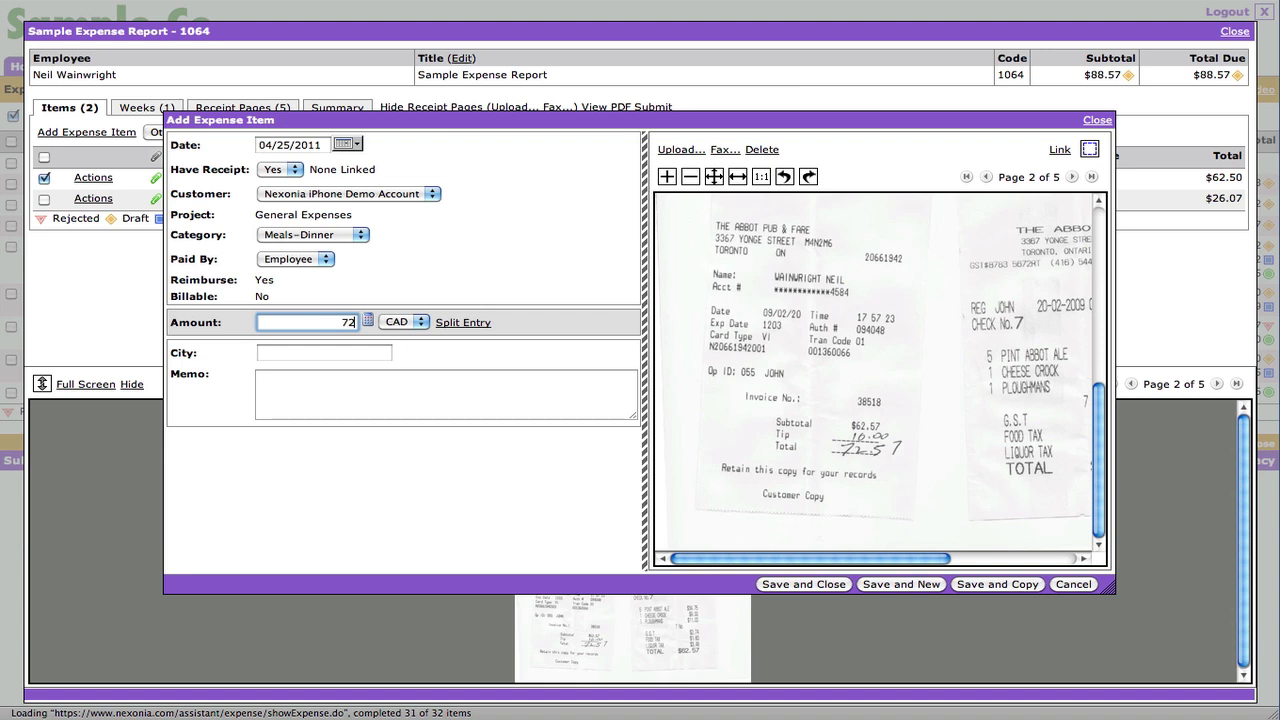
pyautogui.write('.57')
pyautogui.click(1089, 149)
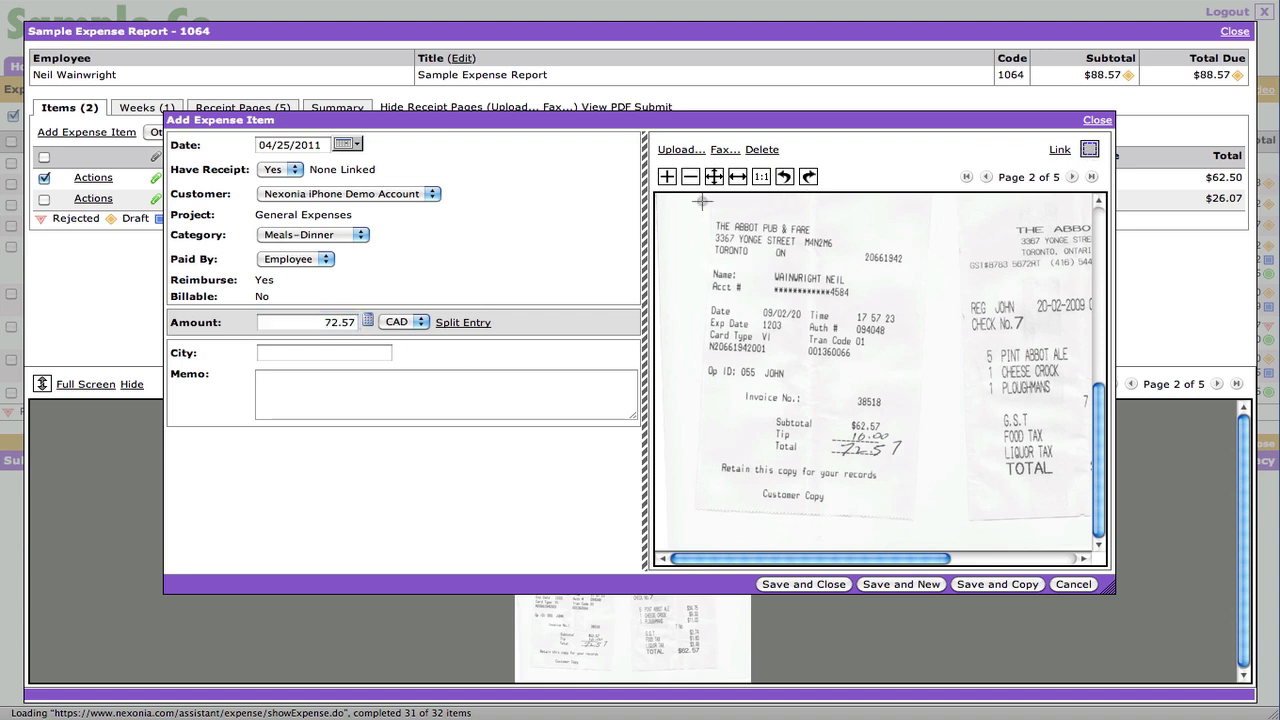
pyautogui.moveTo(686, 202); pyautogui.dragTo(925, 519)
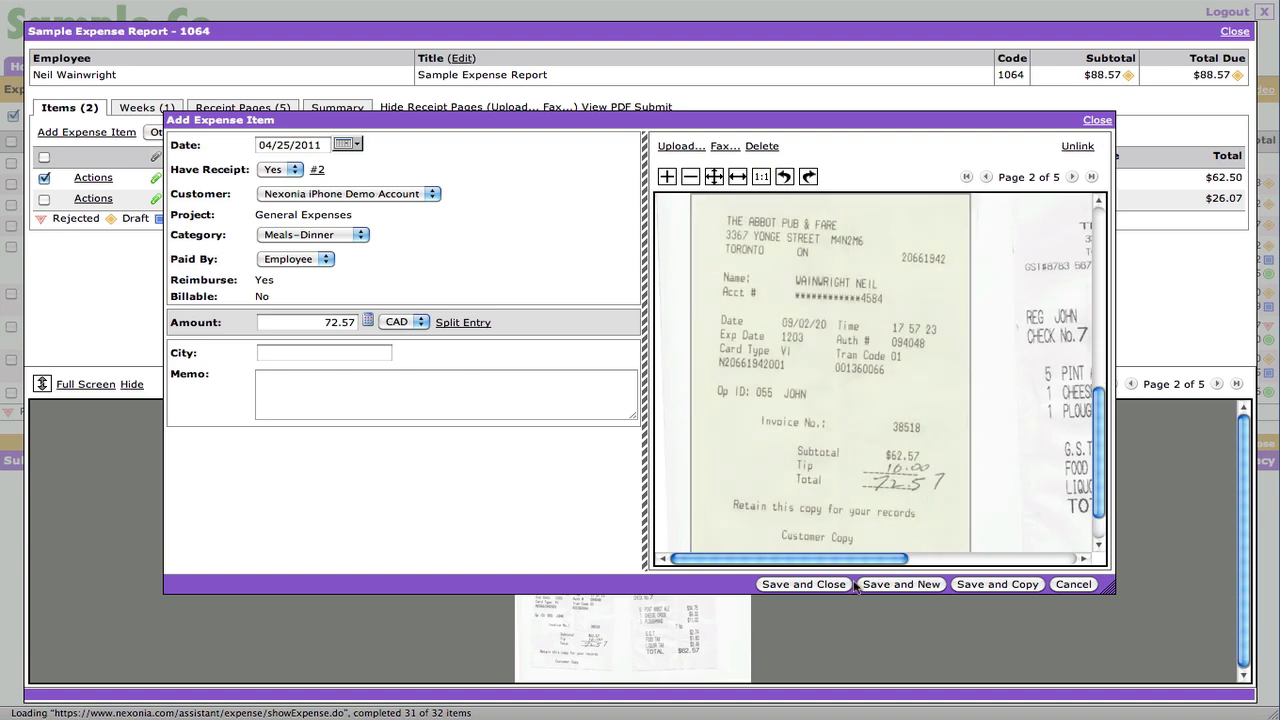
pyautogui.click(817, 585)
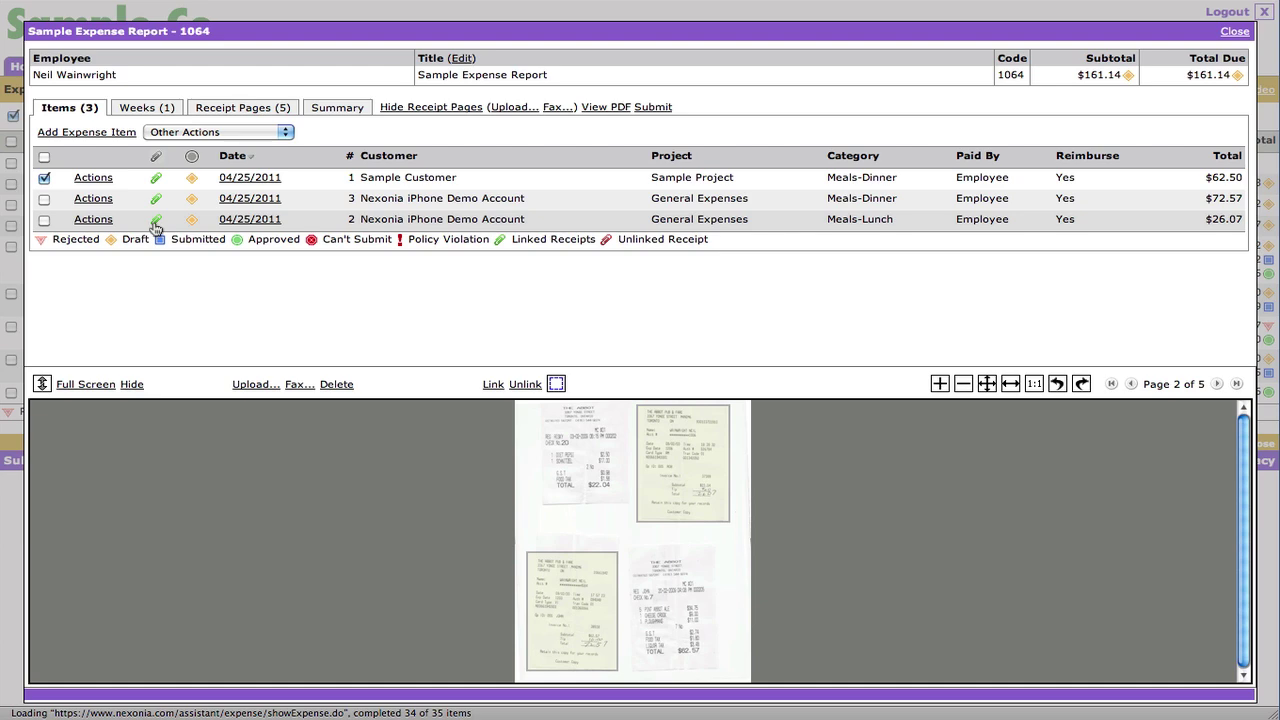
# - Preview the receipts linked to the $72.57 and $62.50 items
pyautogui.click(155, 198)
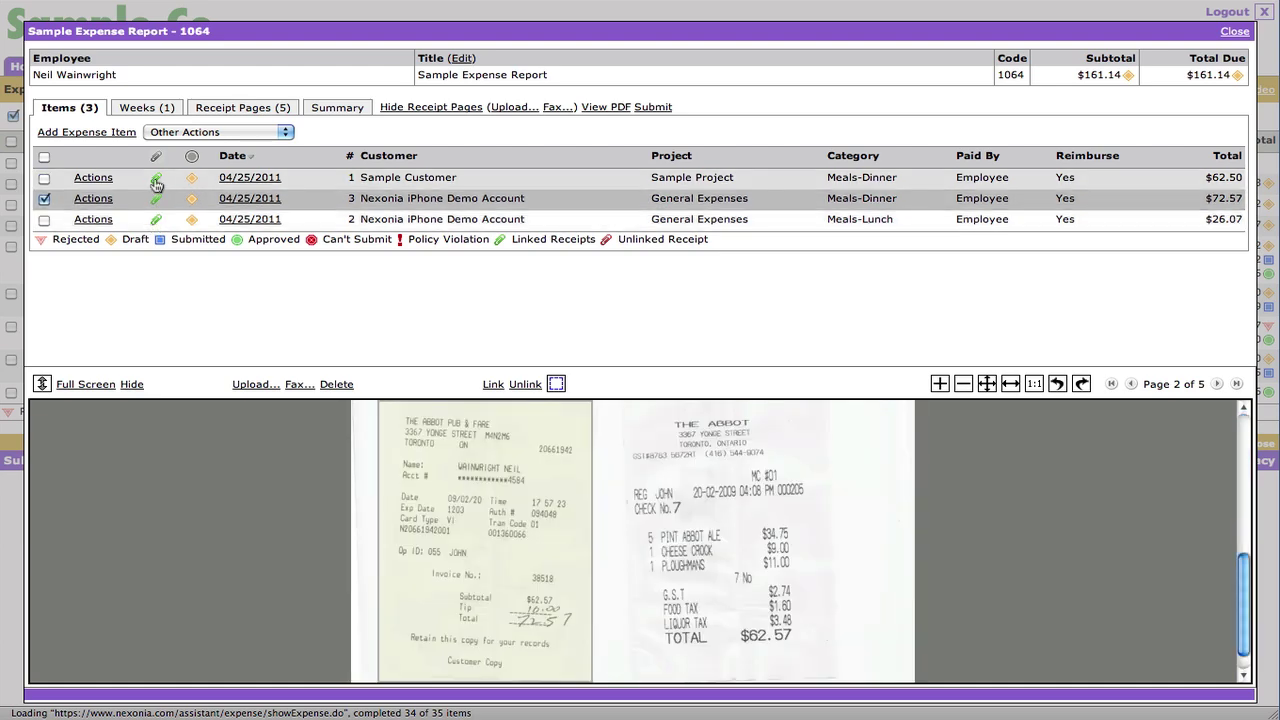
pyautogui.click(155, 180)
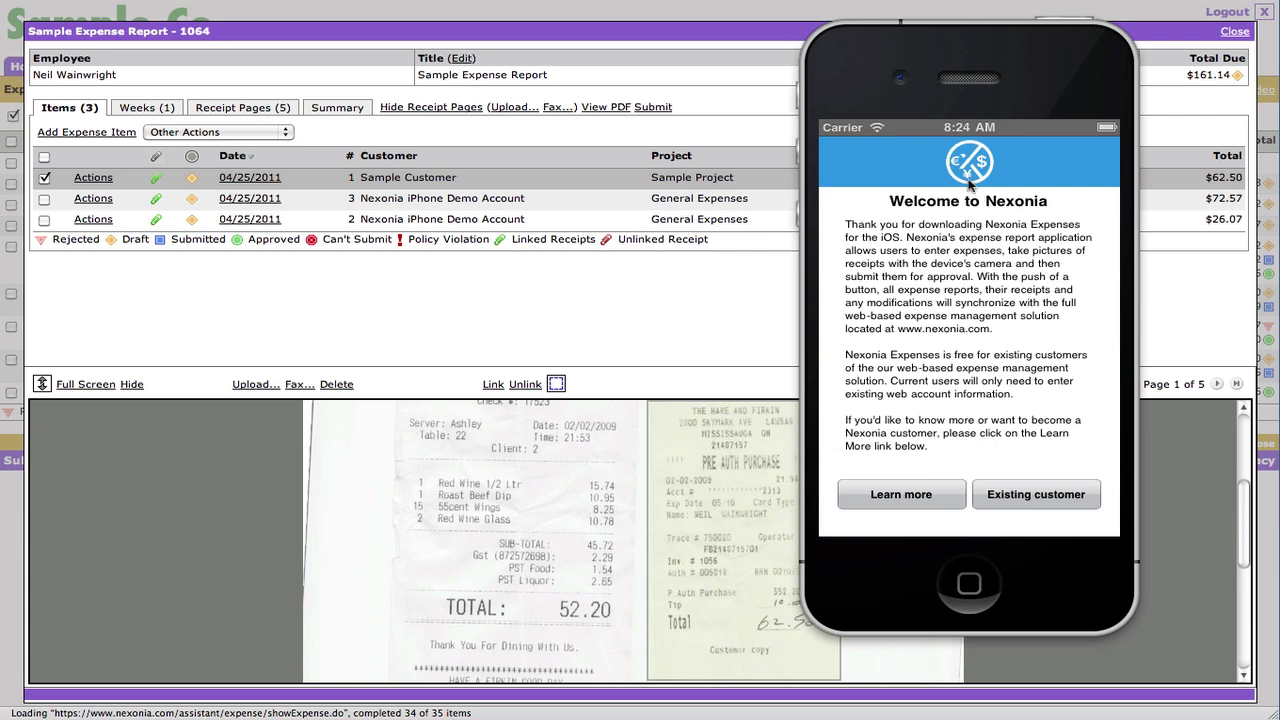
# - Relaunch the Expenses app and sign in as an existing customer with the account e-mail and password
pyautogui.click(970, 584)
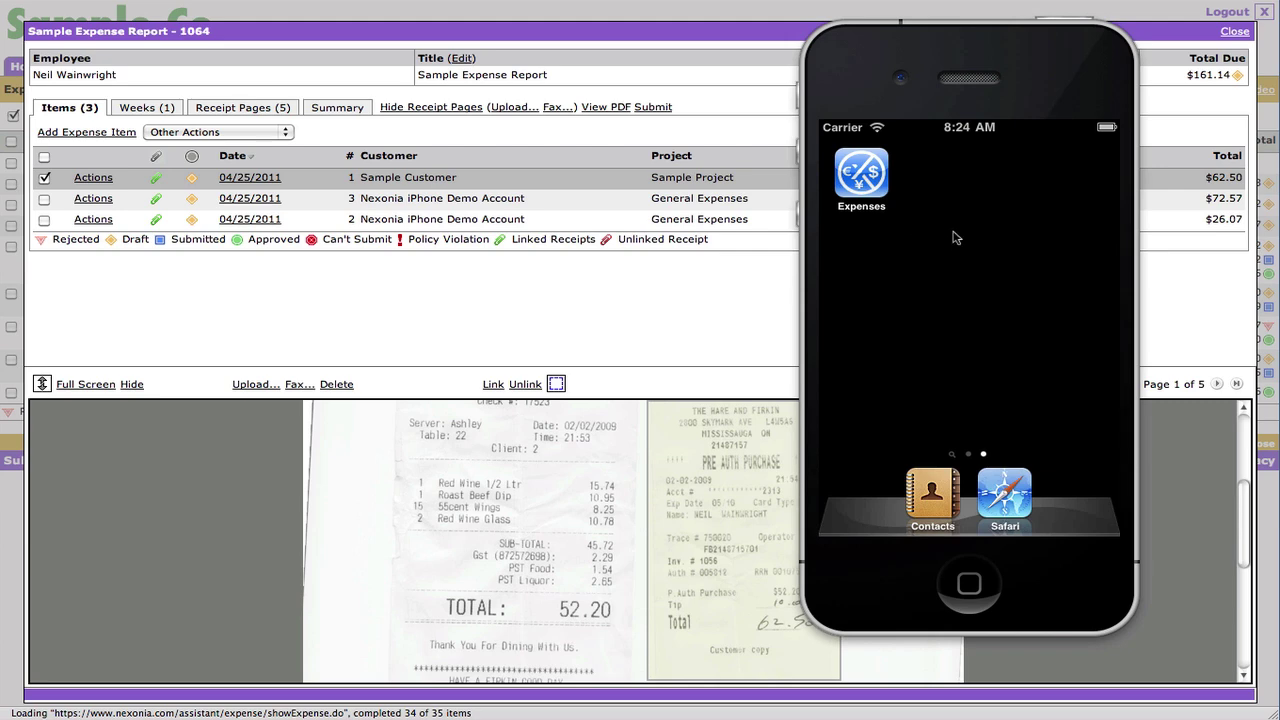
pyautogui.click(862, 177)
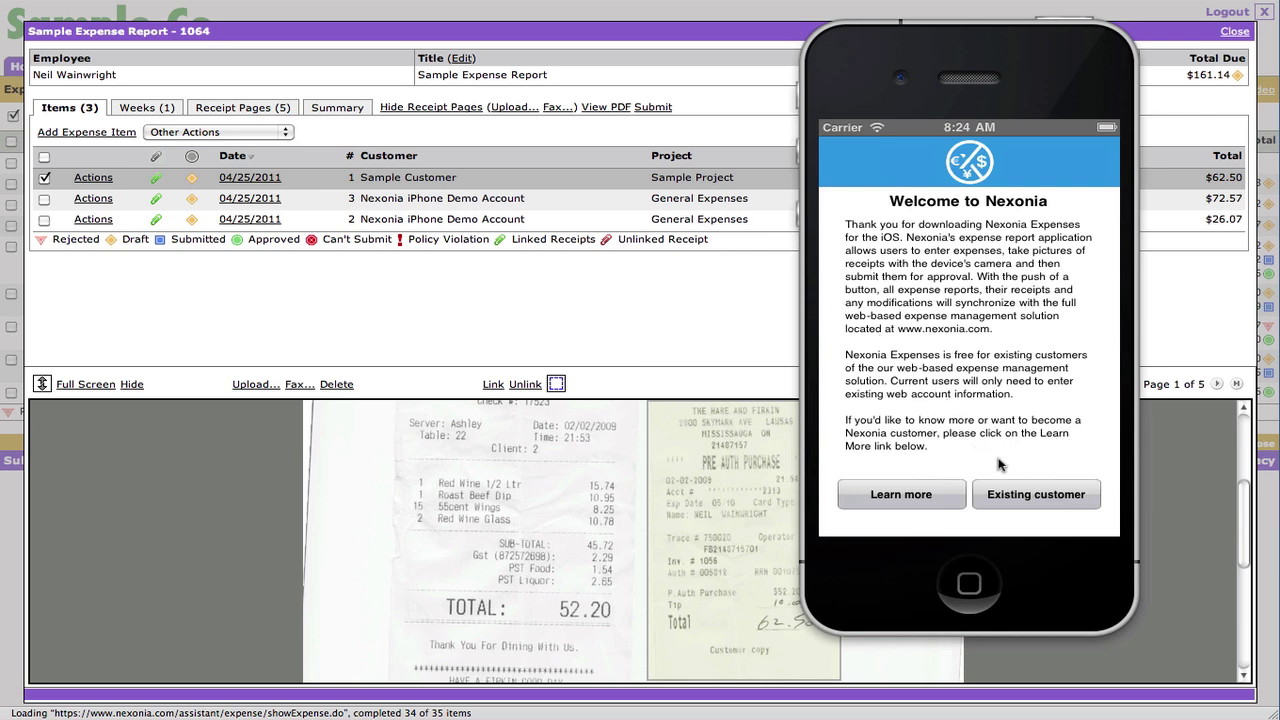
pyautogui.click(1047, 499)
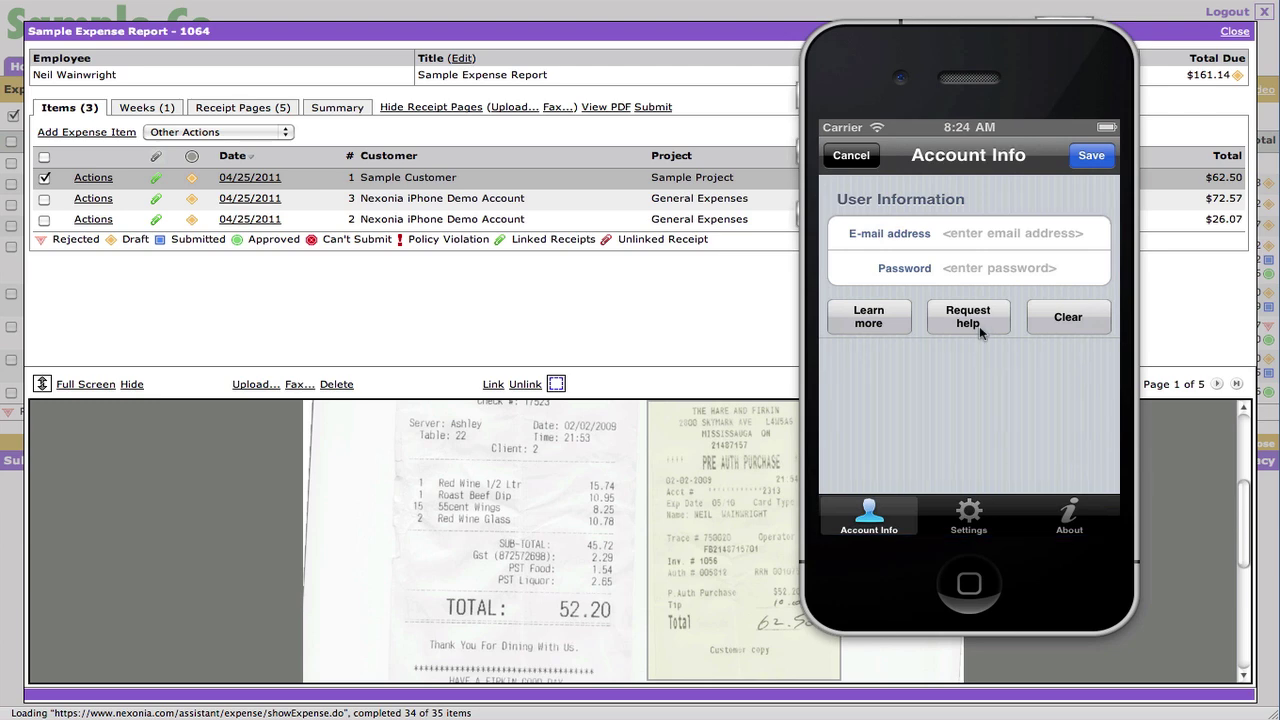
pyautogui.click(975, 235)
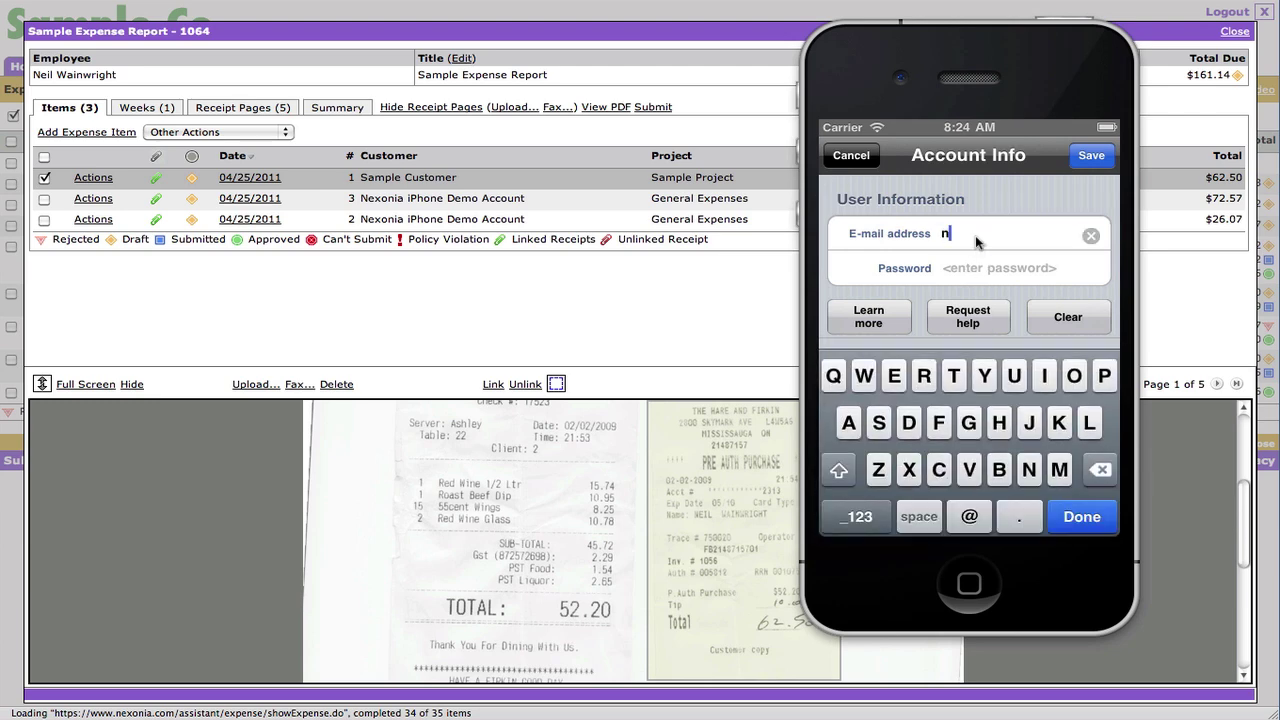
pyautogui.press('Tab')
pyautogui.write('l')
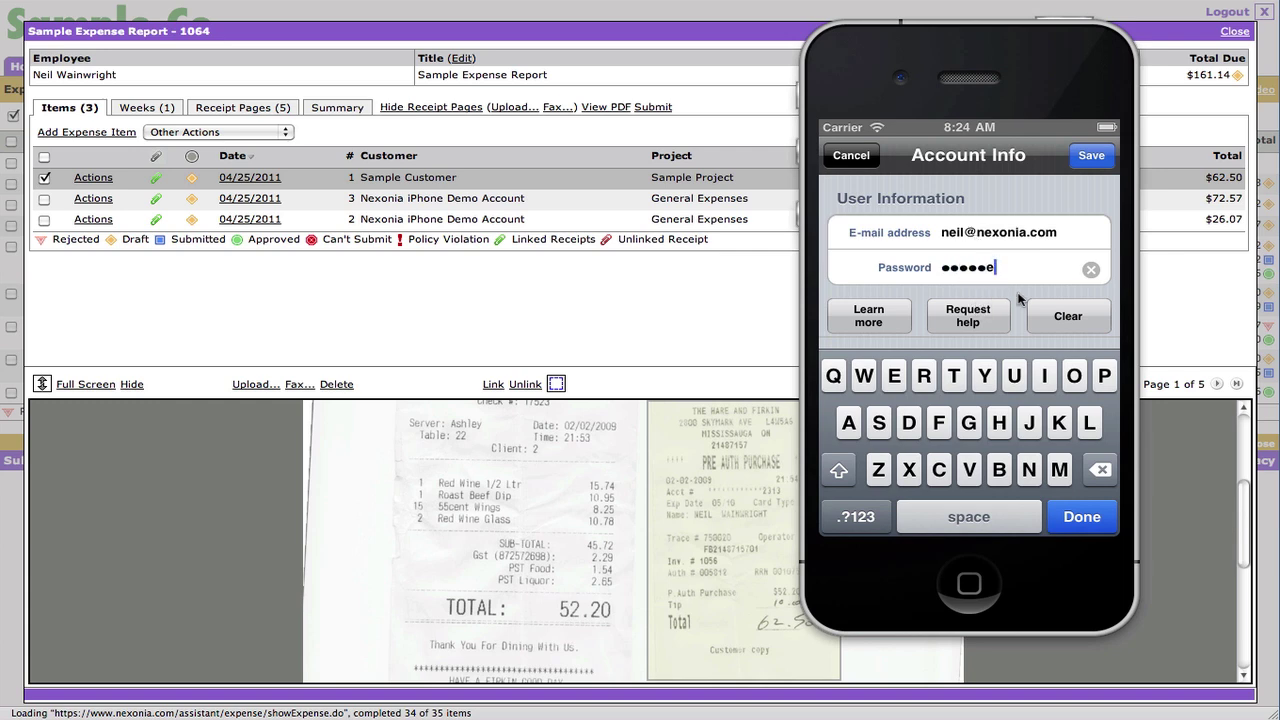
pyautogui.click(1103, 158)
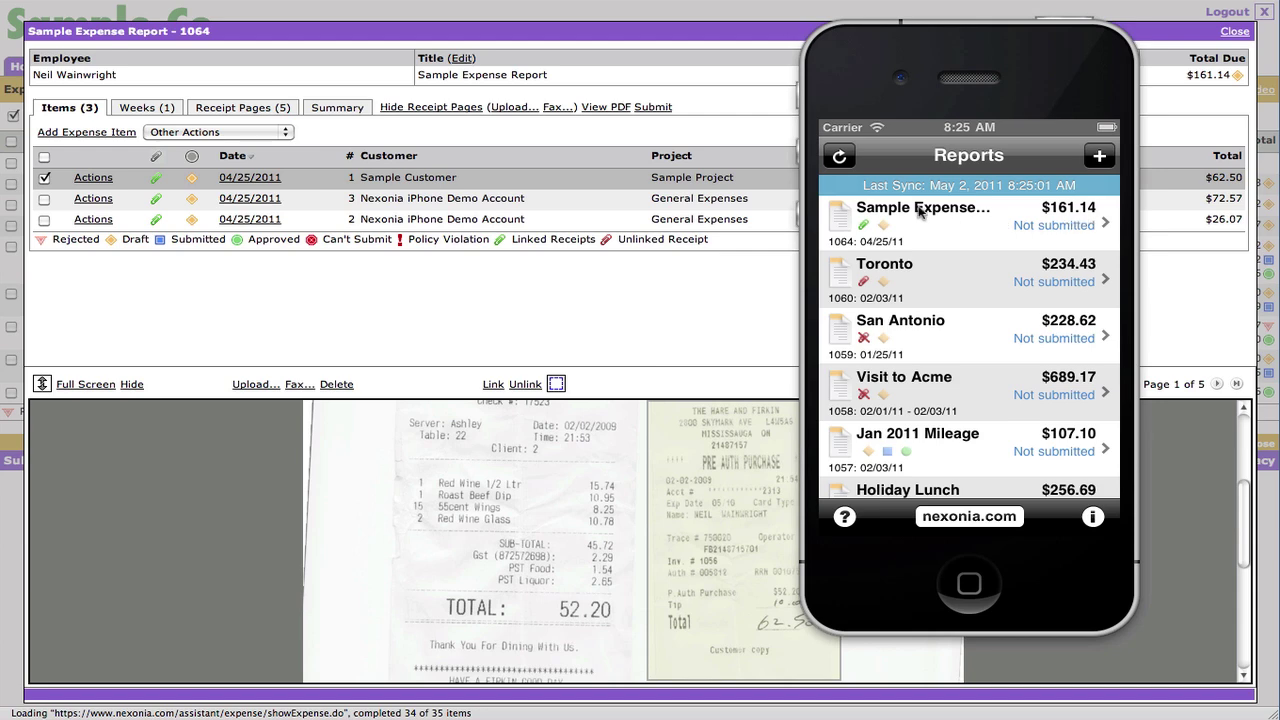
# - Open Sample Expense Report 1064 on the phone to list its three meal items ($62.50, $72.57, $26.07)
pyautogui.moveTo(970, 58); pyautogui.dragTo(761, 59)
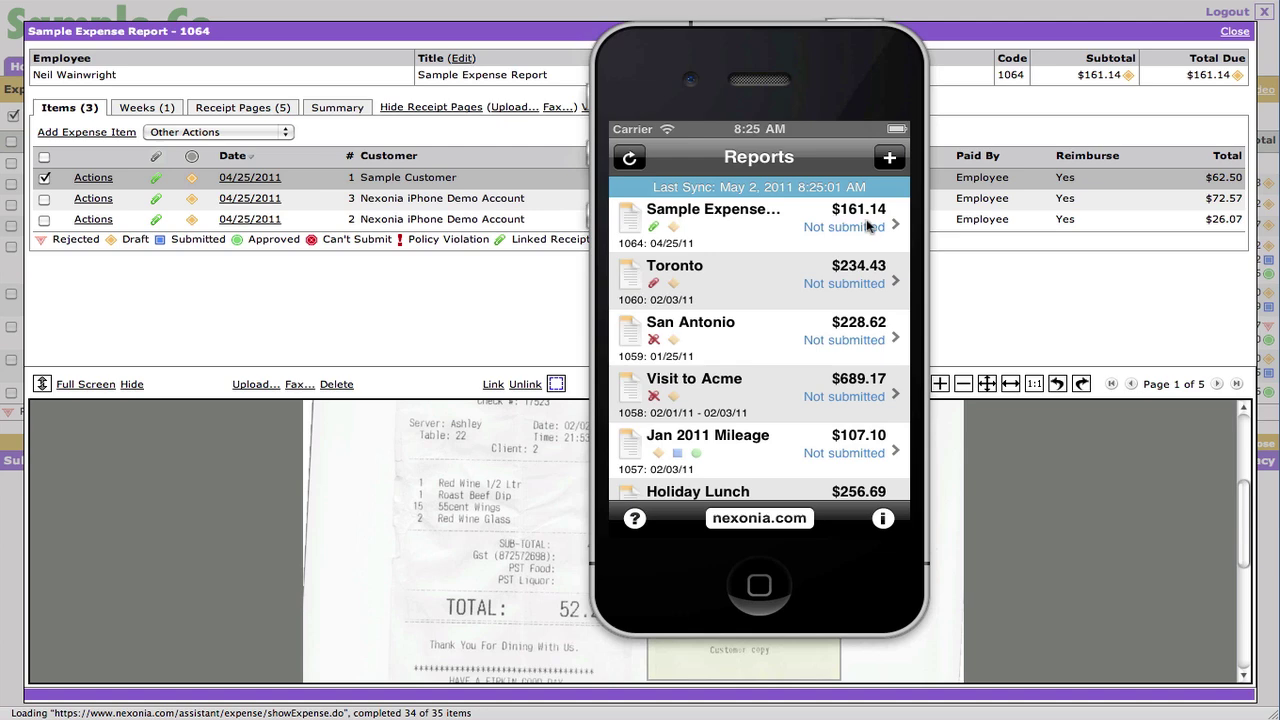
pyautogui.click(868, 228)
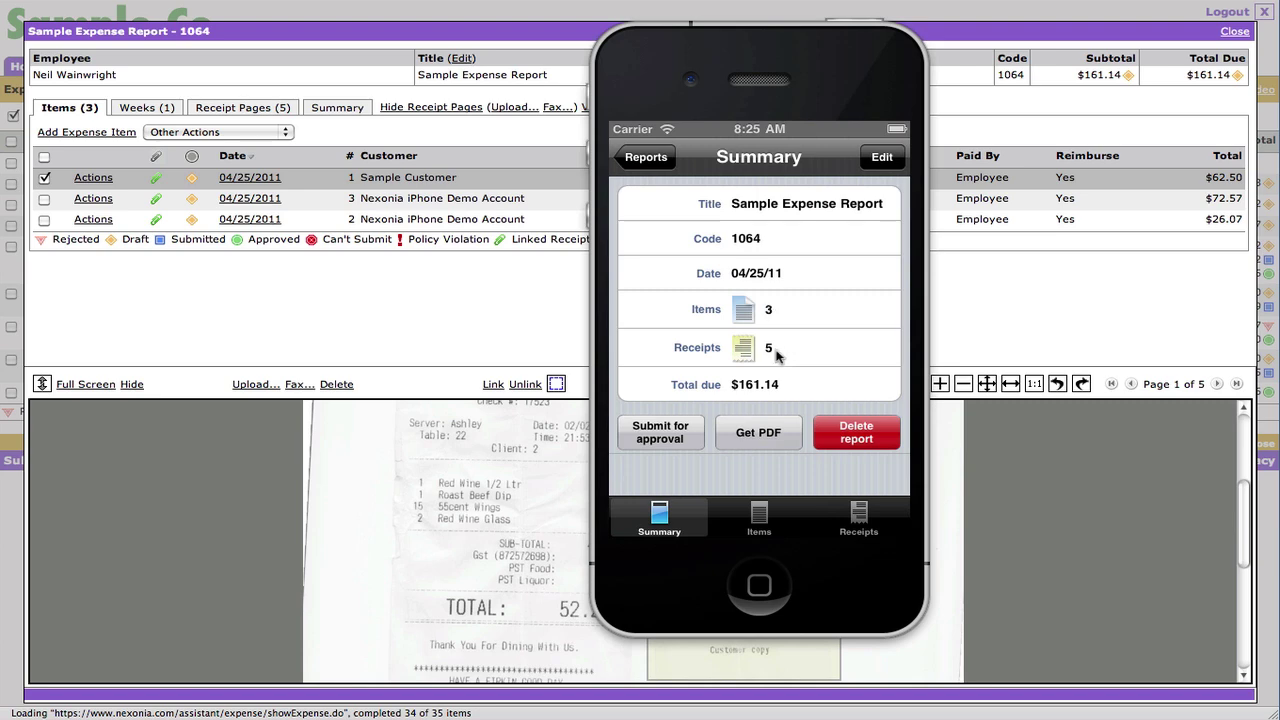
pyautogui.click(761, 525)
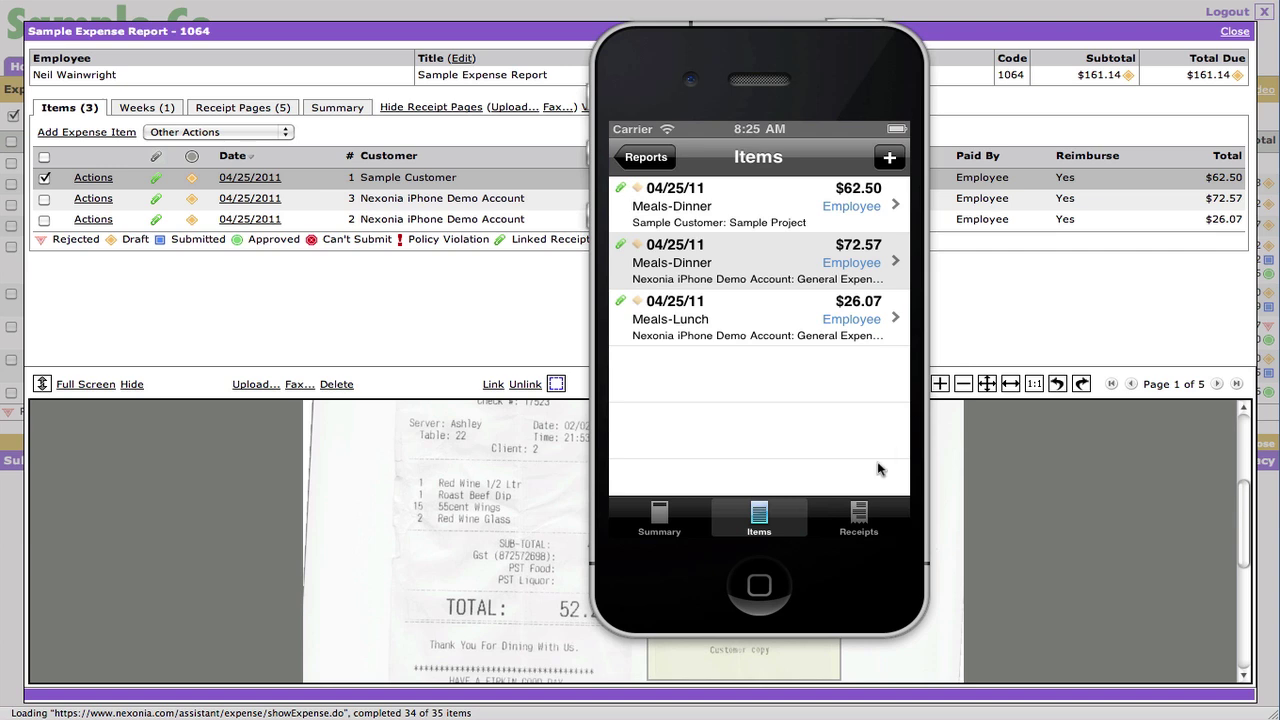
# - Download all five server receipts for report 1064 to the phone, view one, and return to Reports
pyautogui.click(860, 512)
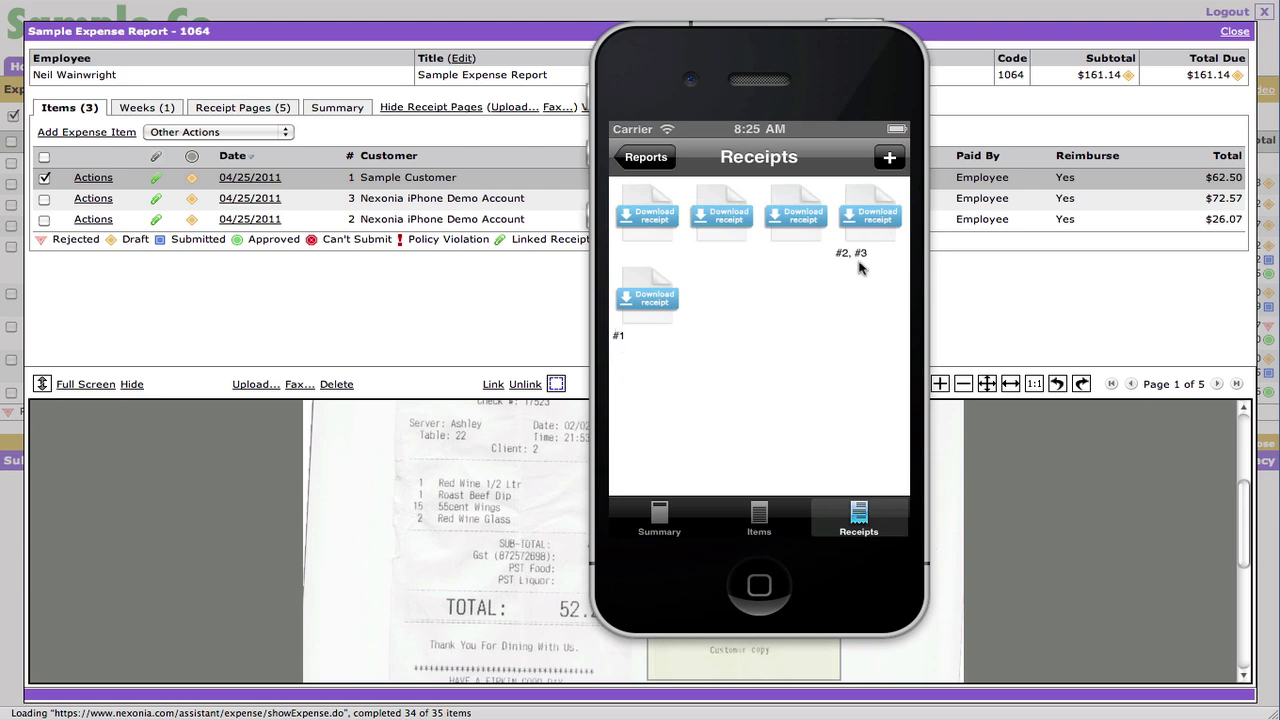
pyautogui.click(727, 216)
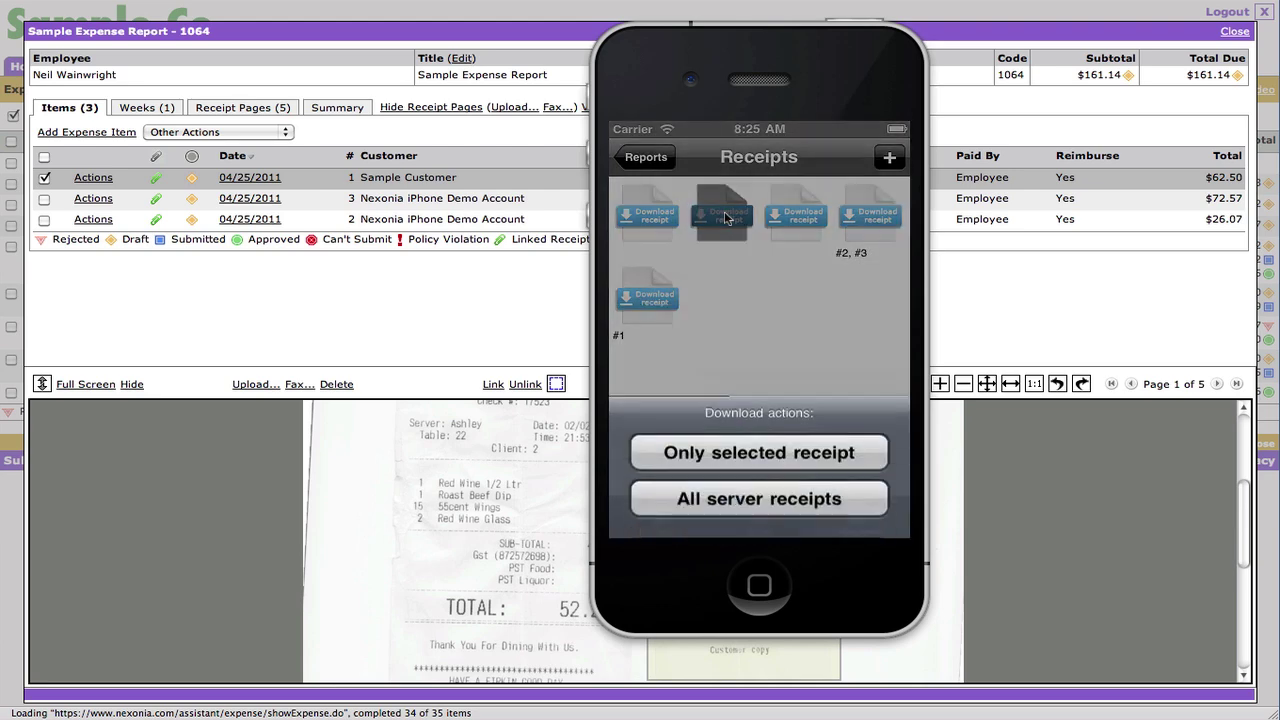
pyautogui.click(759, 446)
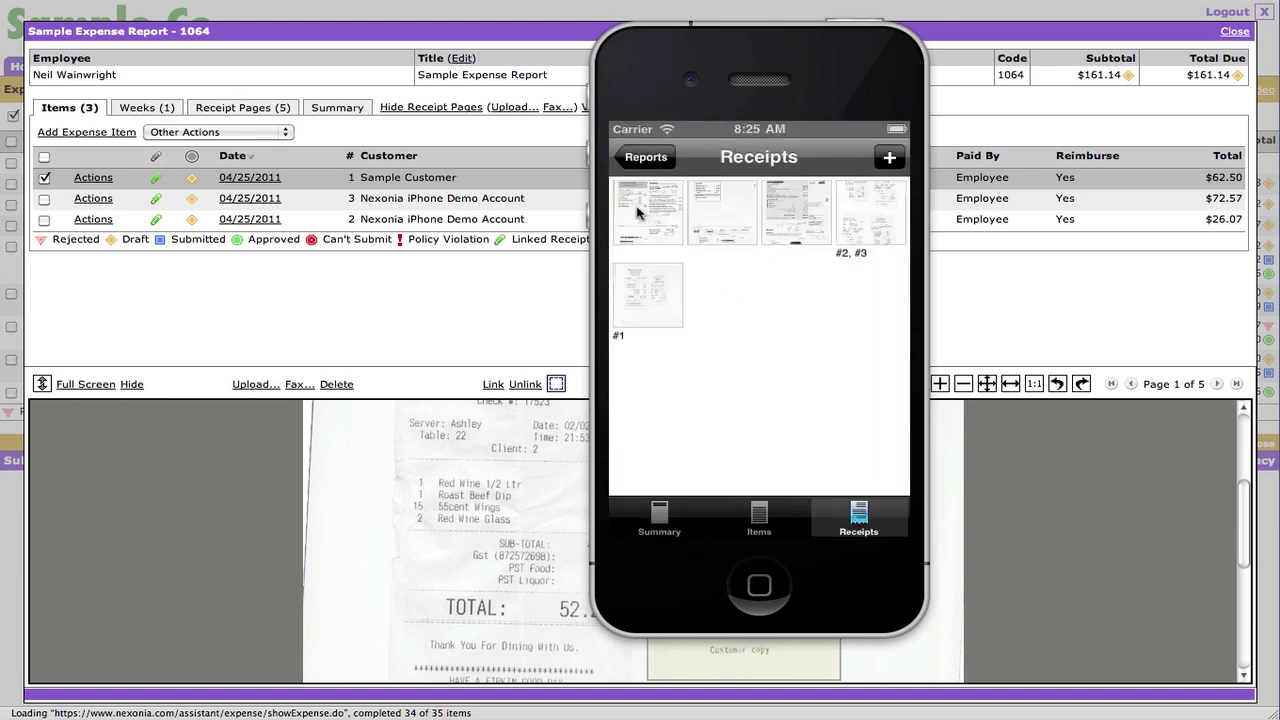
pyautogui.click(882, 216)
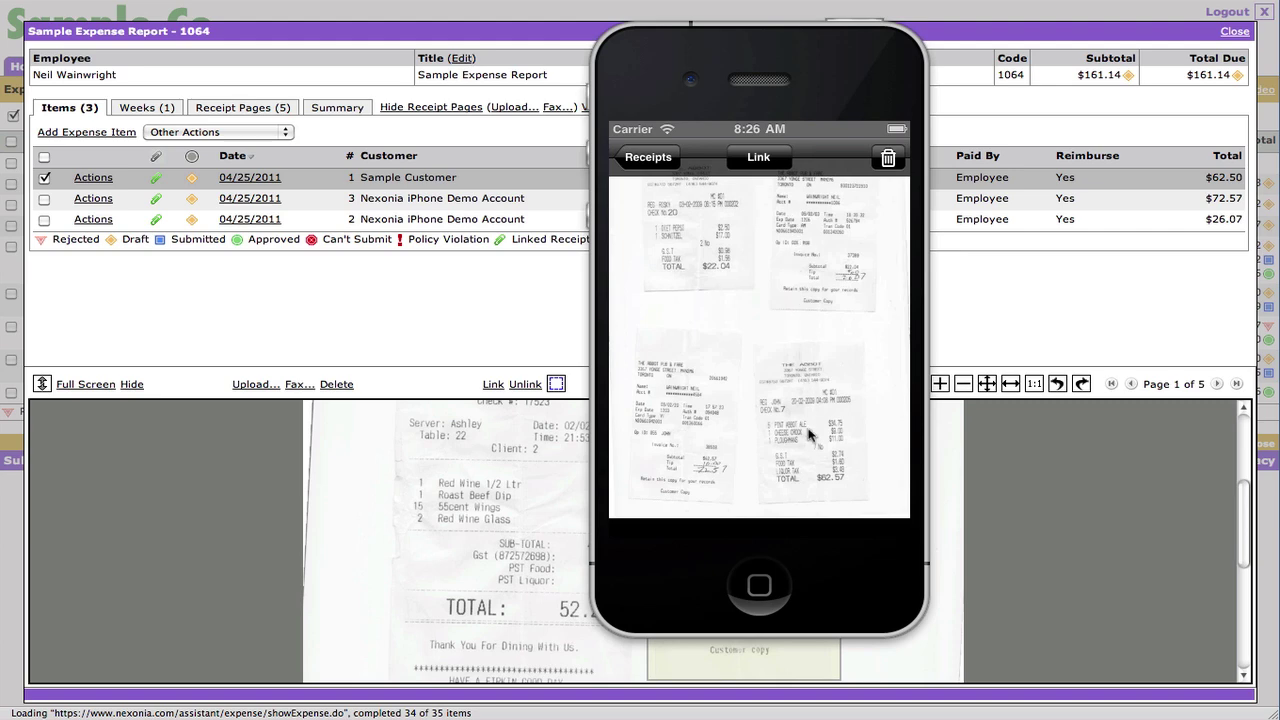
pyautogui.click(660, 158)
pyautogui.click(650, 158)
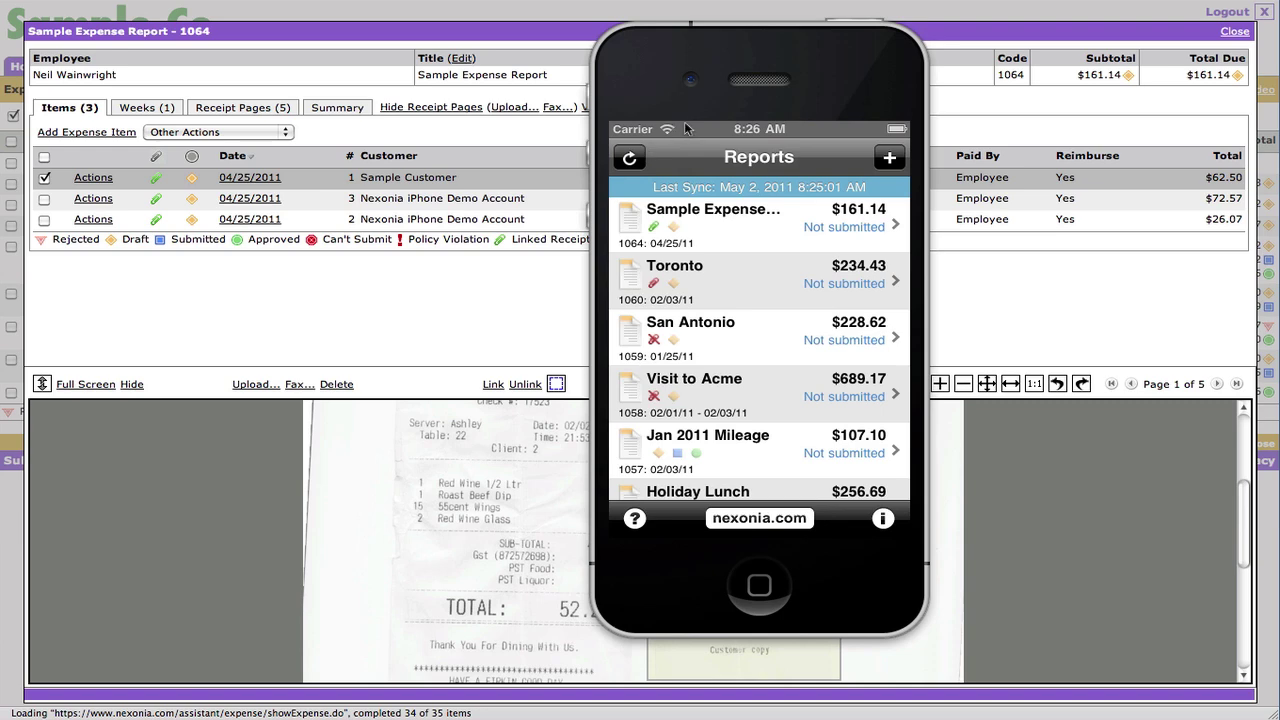
# - Show report 1064's phone summary: 3 items, 5 receipts, $161.14 total due
pyautogui.moveTo(800, 62); pyautogui.dragTo(945, 62)
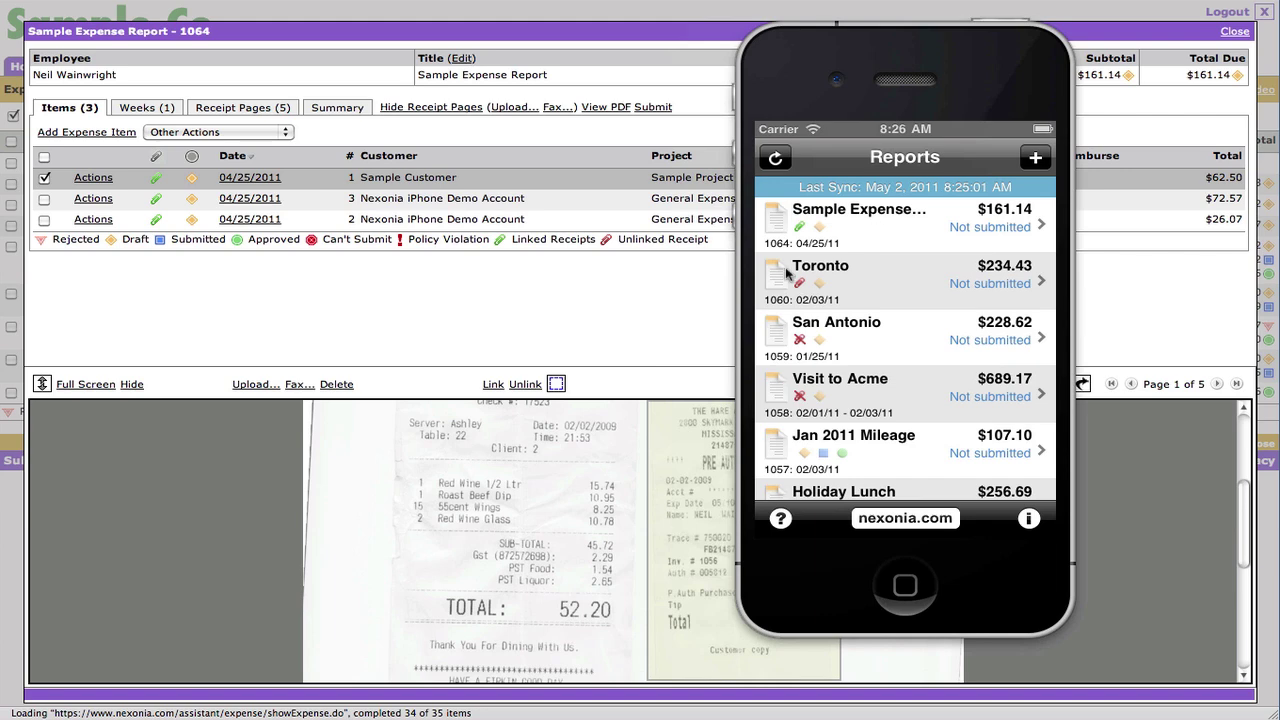
pyautogui.click(666, 300)
pyautogui.click(846, 225)
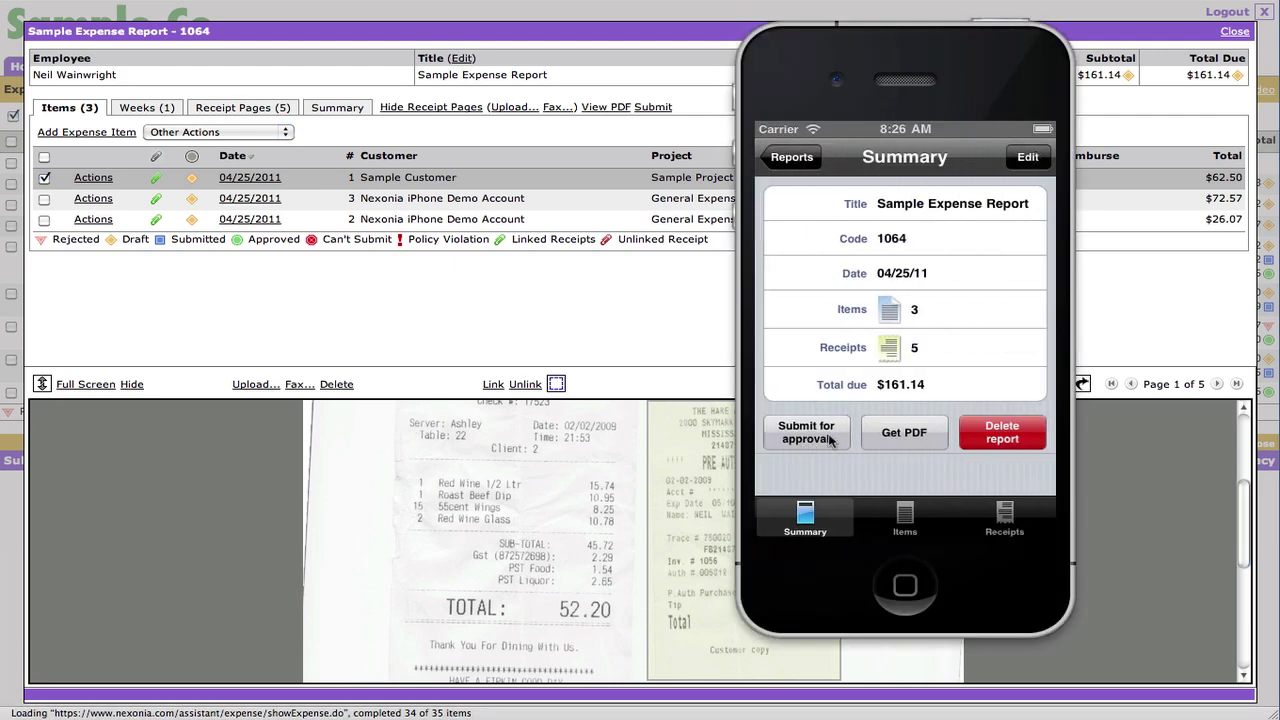
# - Submit web report 1064 so its three items are approved at $161.14, then close it
pyautogui.click(671, 316)
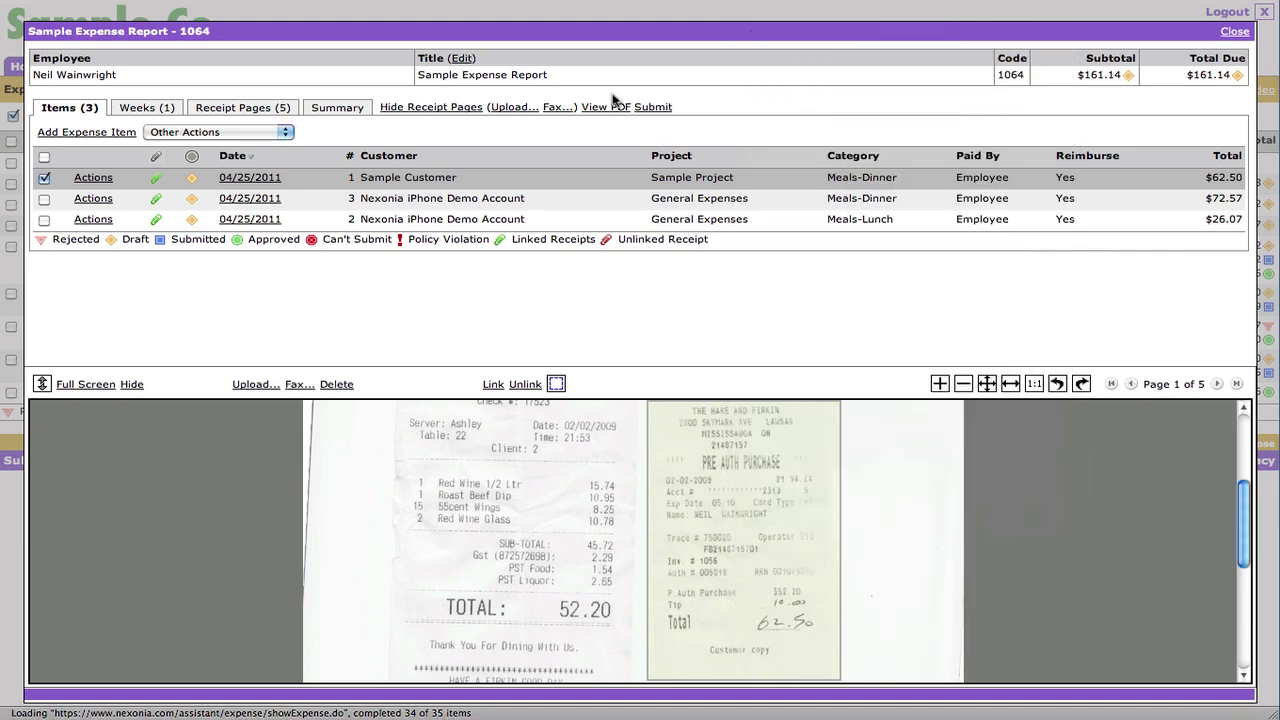
pyautogui.click(645, 110)
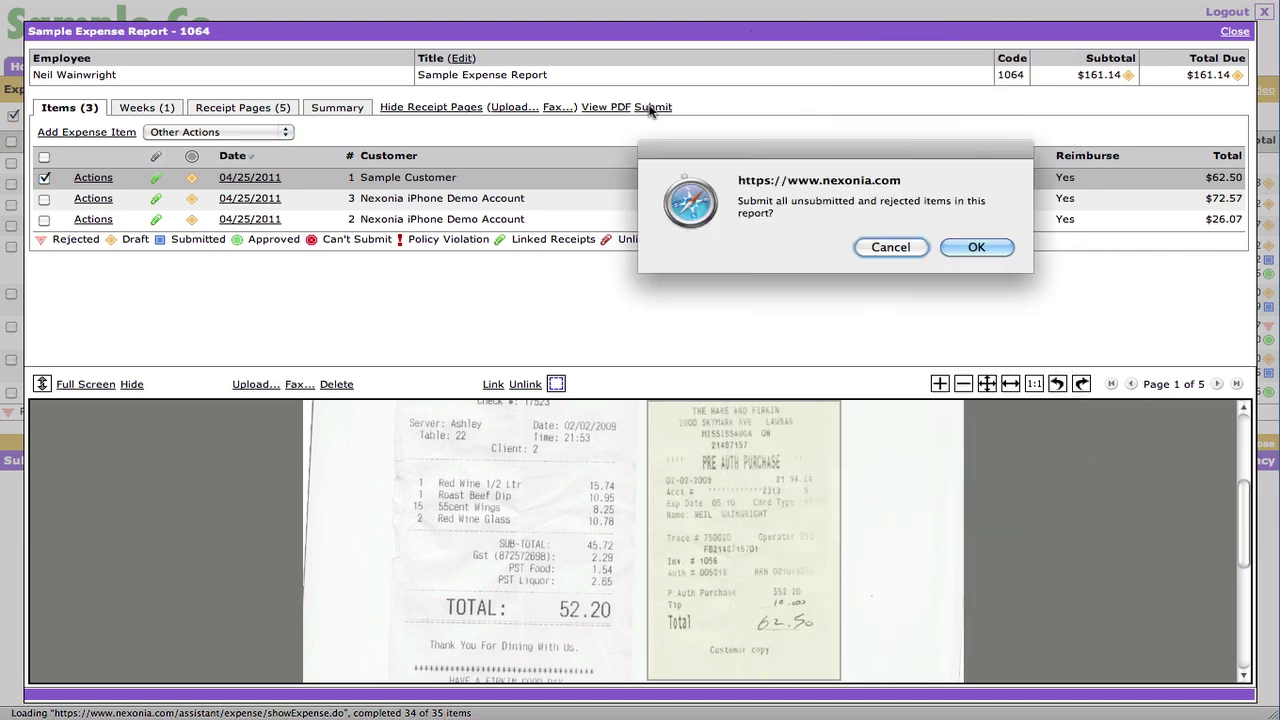
pyautogui.click(962, 246)
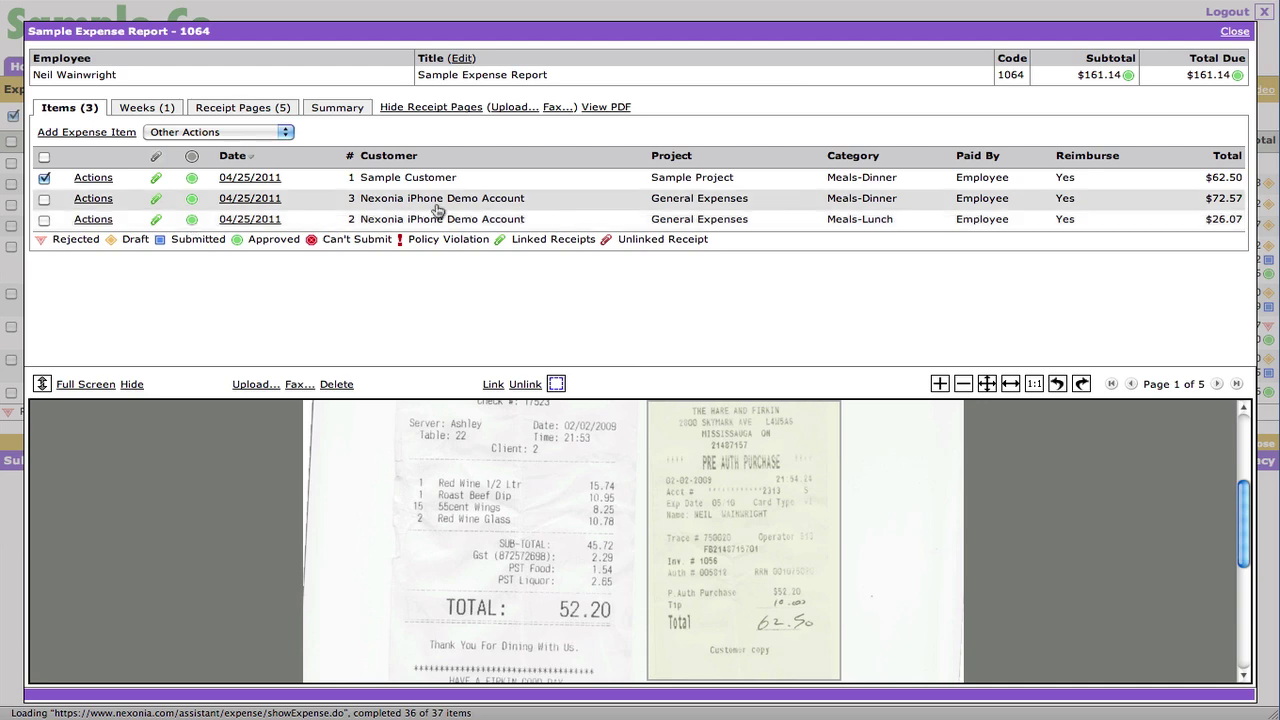
pyautogui.press('Escape')
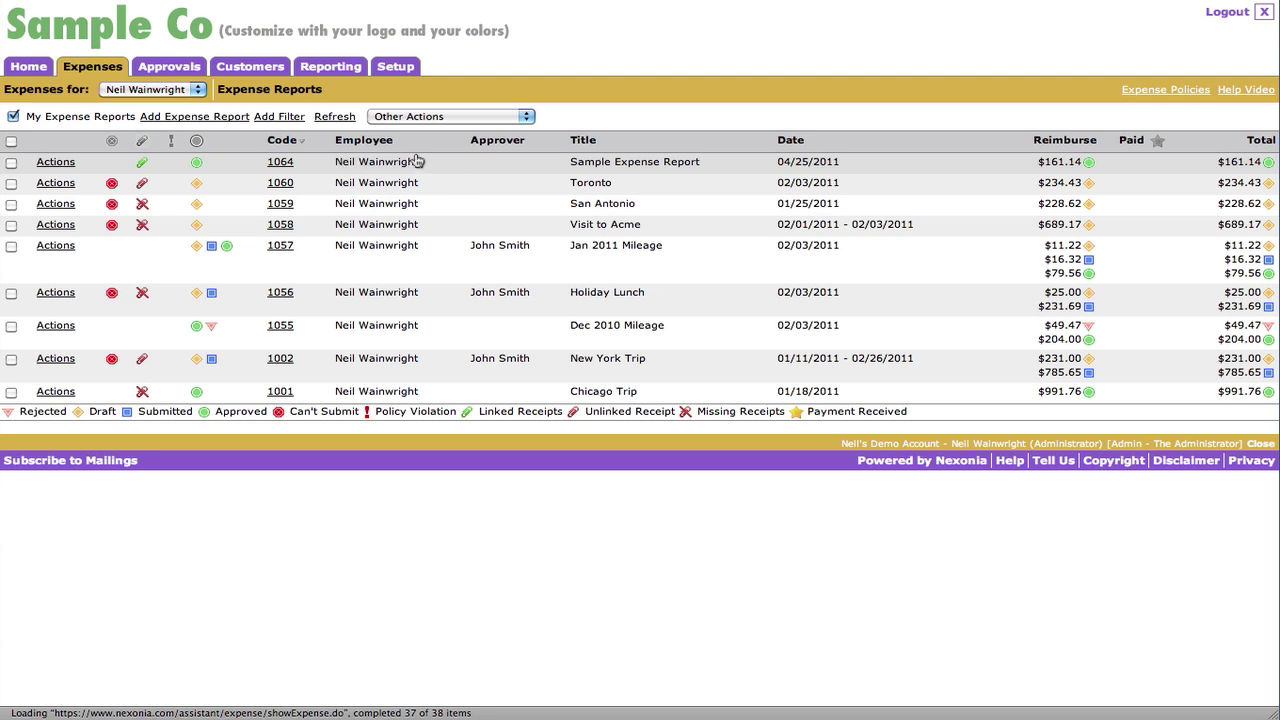
# - Change the Manager approval step's assignee to Relative Level(1), Author in Setup > Users > Approval
pyautogui.click(398, 68)
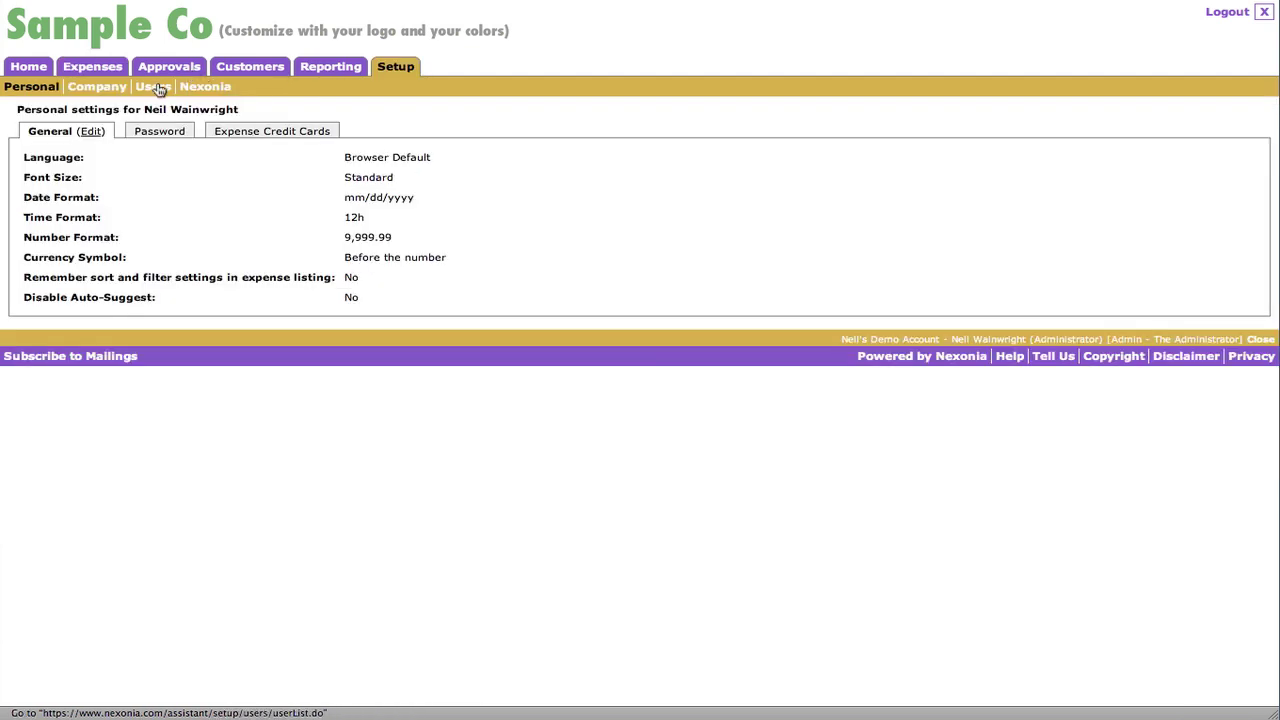
pyautogui.click(163, 88)
pyautogui.click(350, 117)
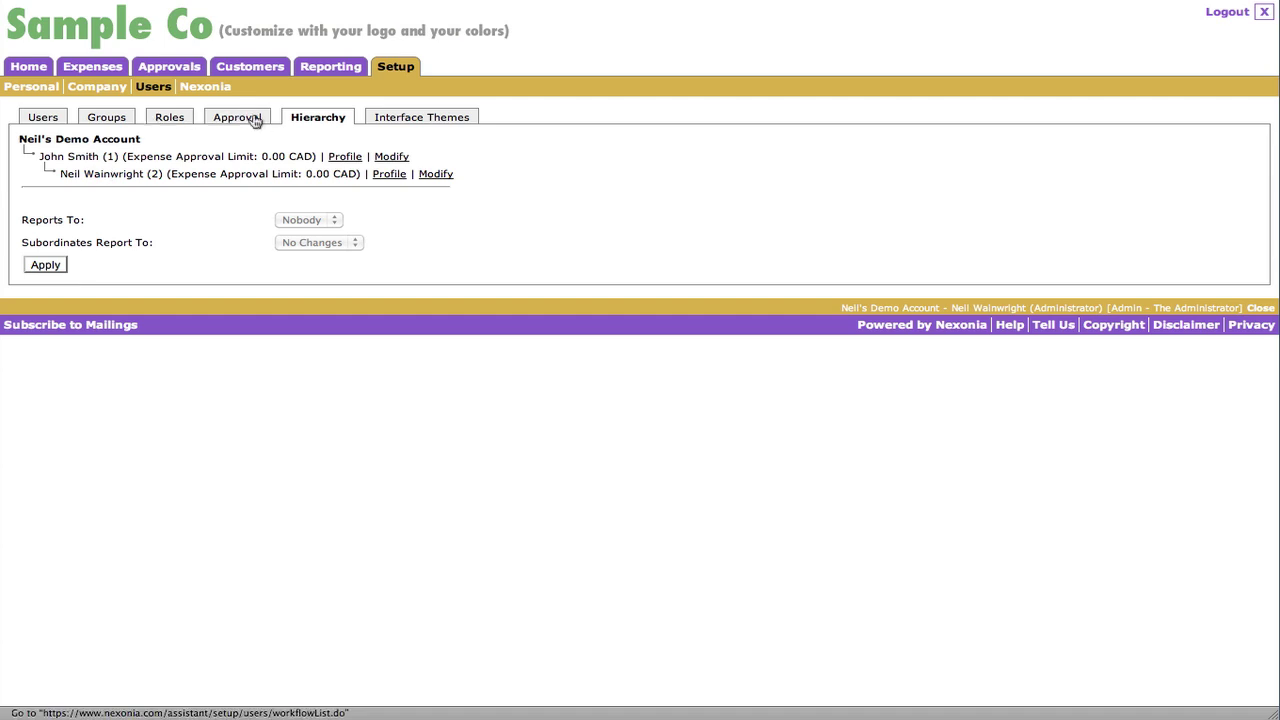
pyautogui.click(171, 118)
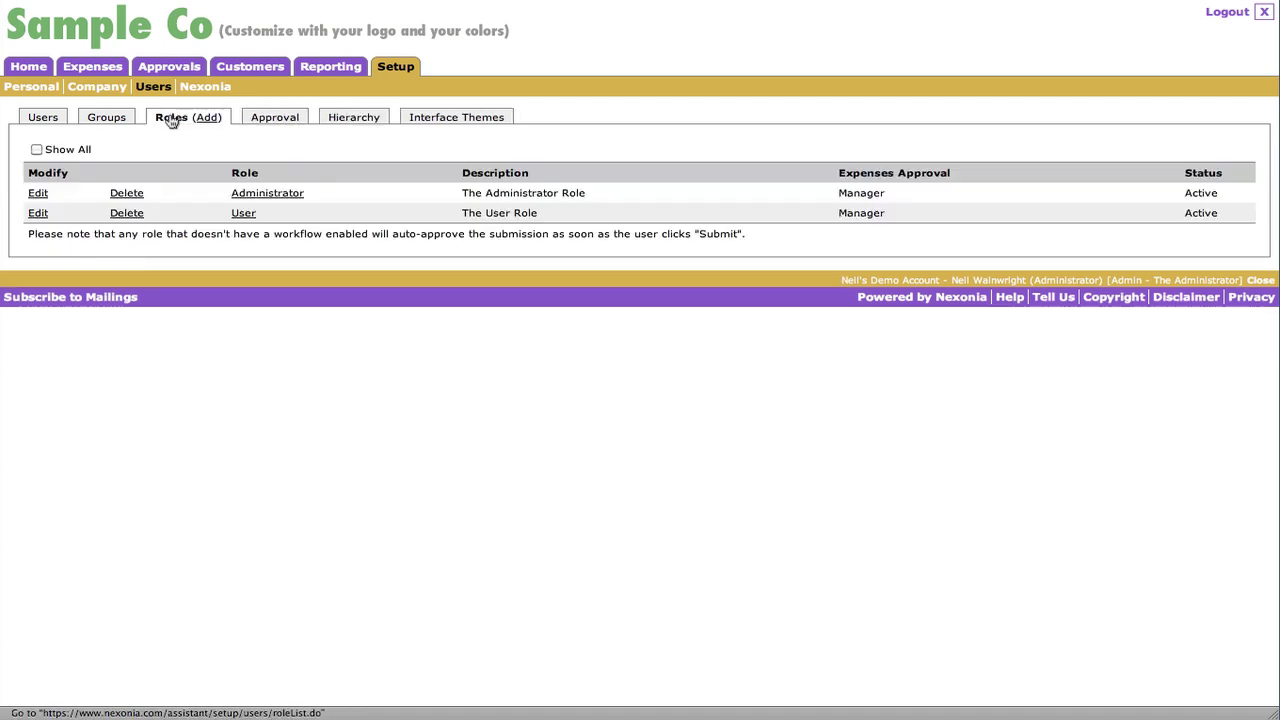
pyautogui.click(276, 118)
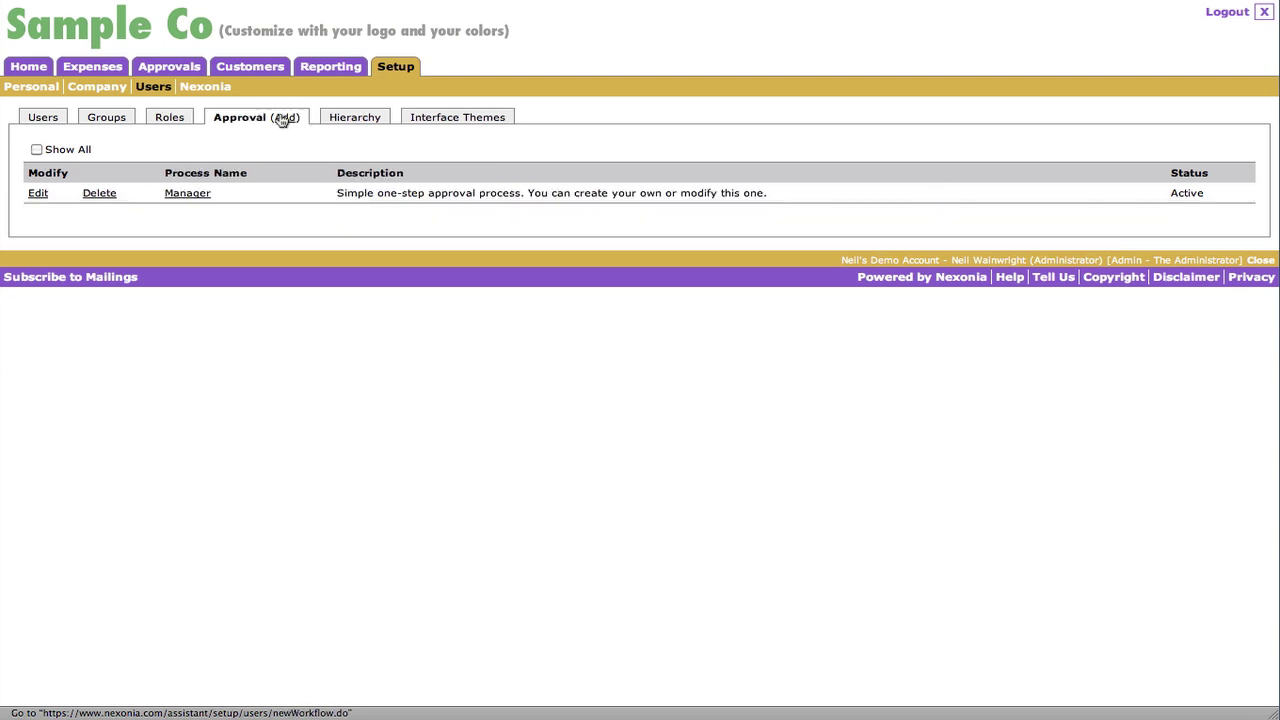
pyautogui.click(38, 194)
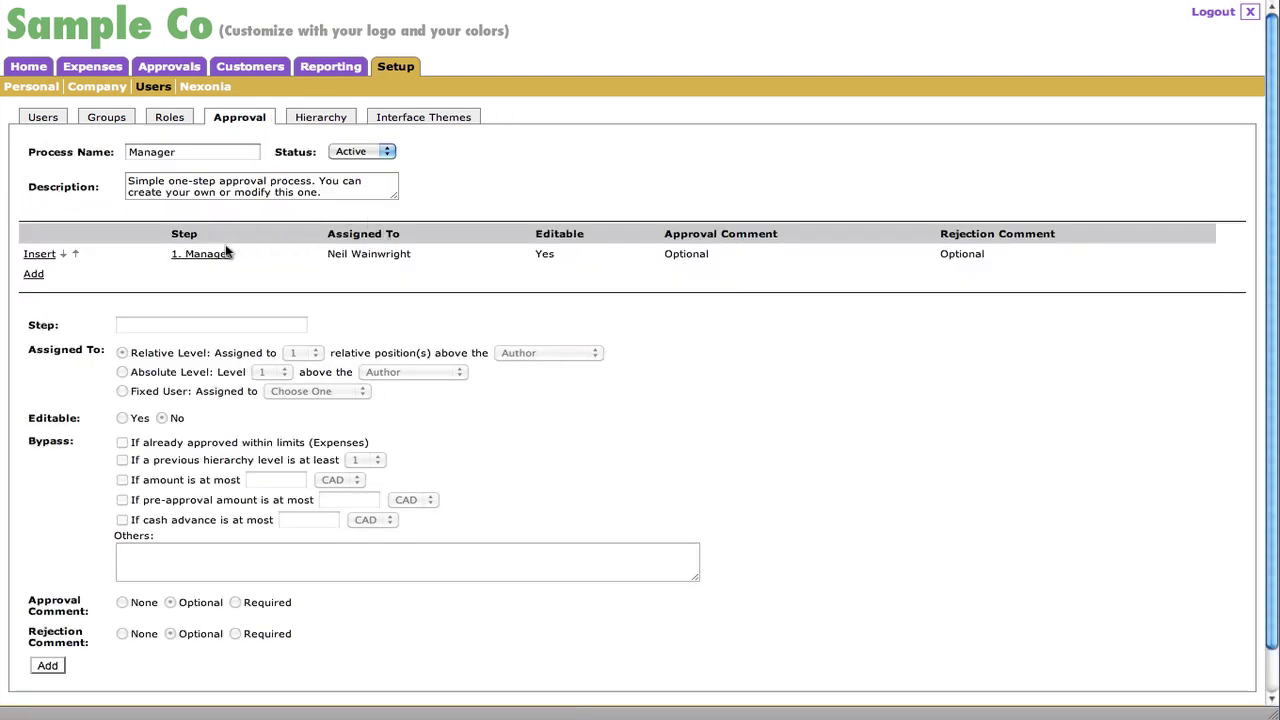
pyautogui.click(203, 256)
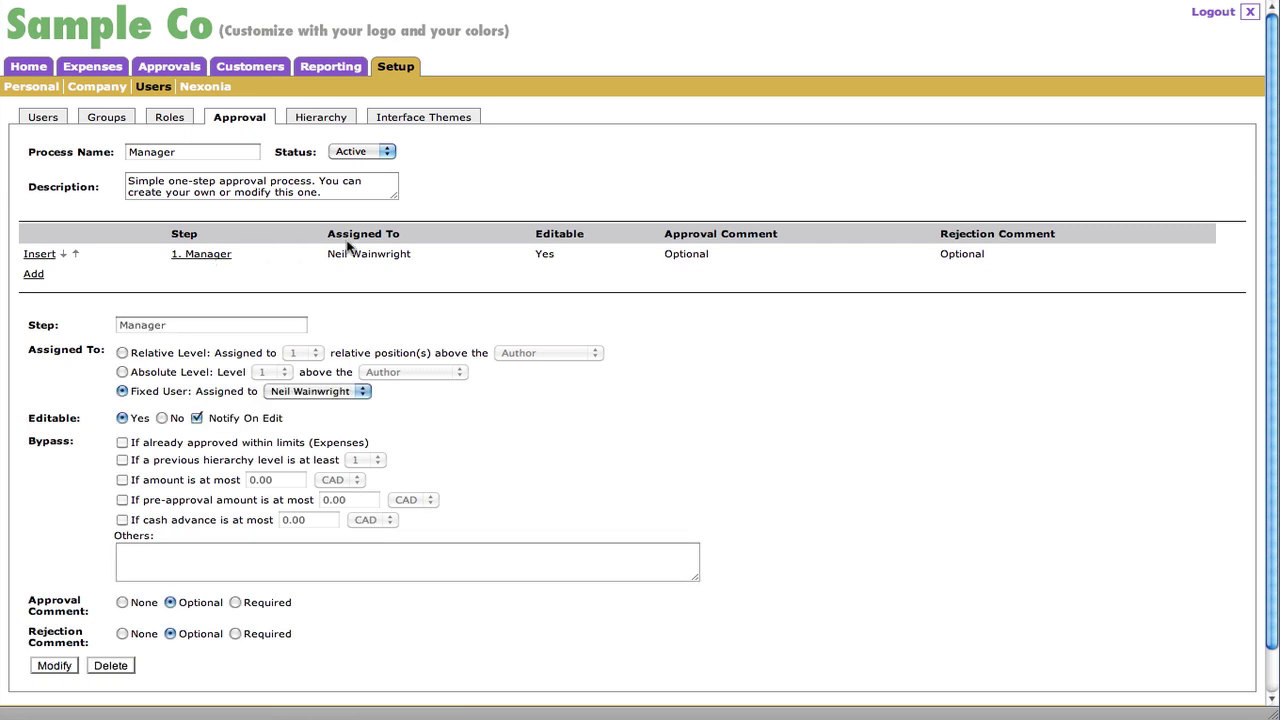
pyautogui.click(46, 325)
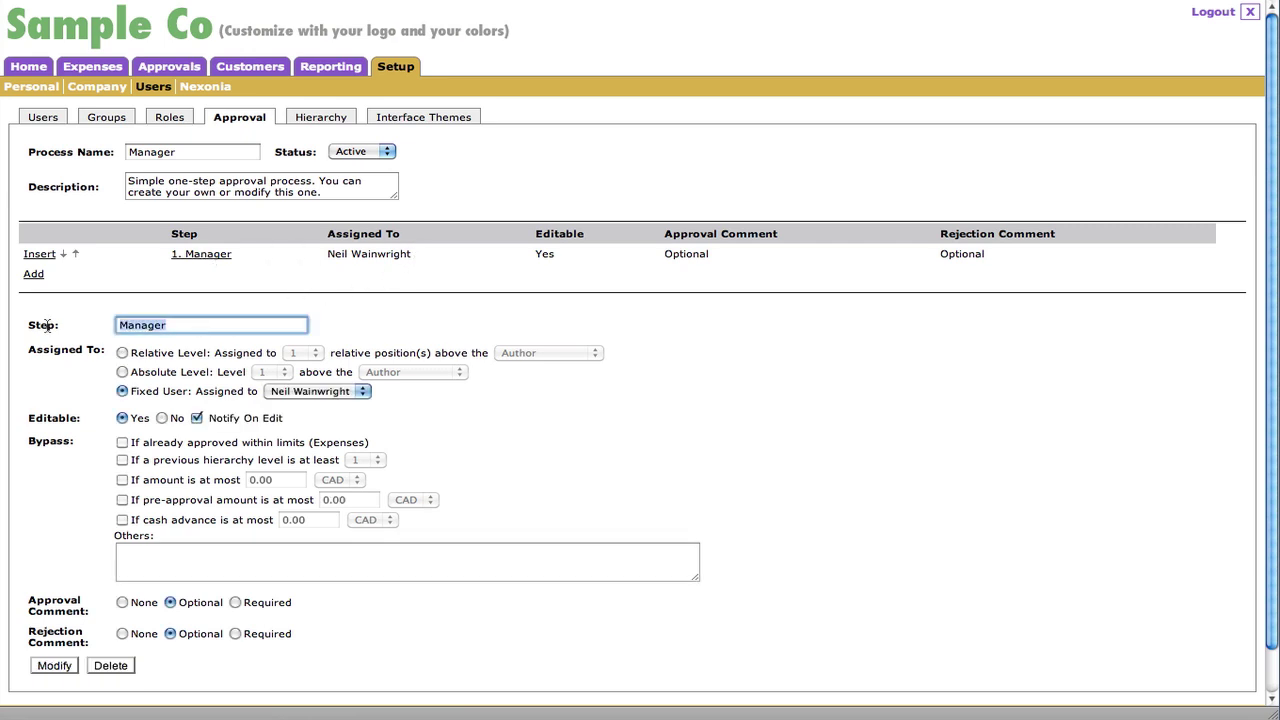
pyautogui.click(122, 353)
pyautogui.click(58, 666)
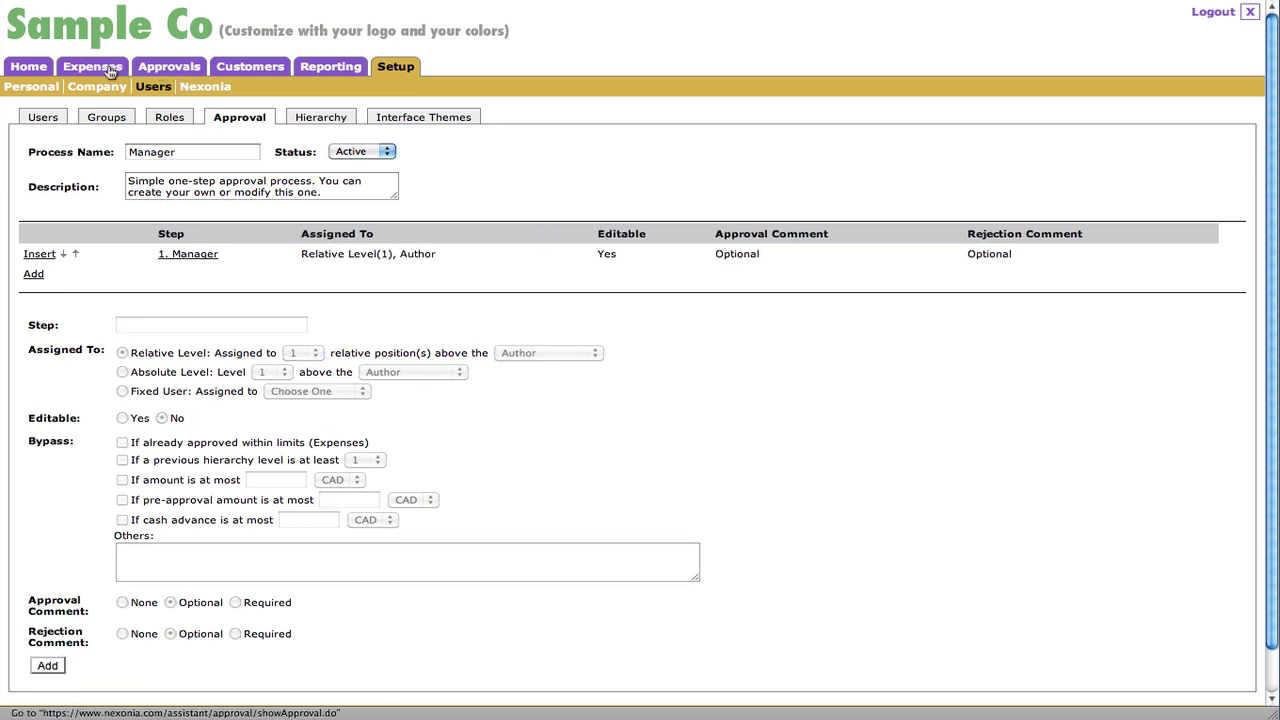
# - Create a new phone expense report titled 'Second Expense Report' and save it
pyautogui.click(106, 64)
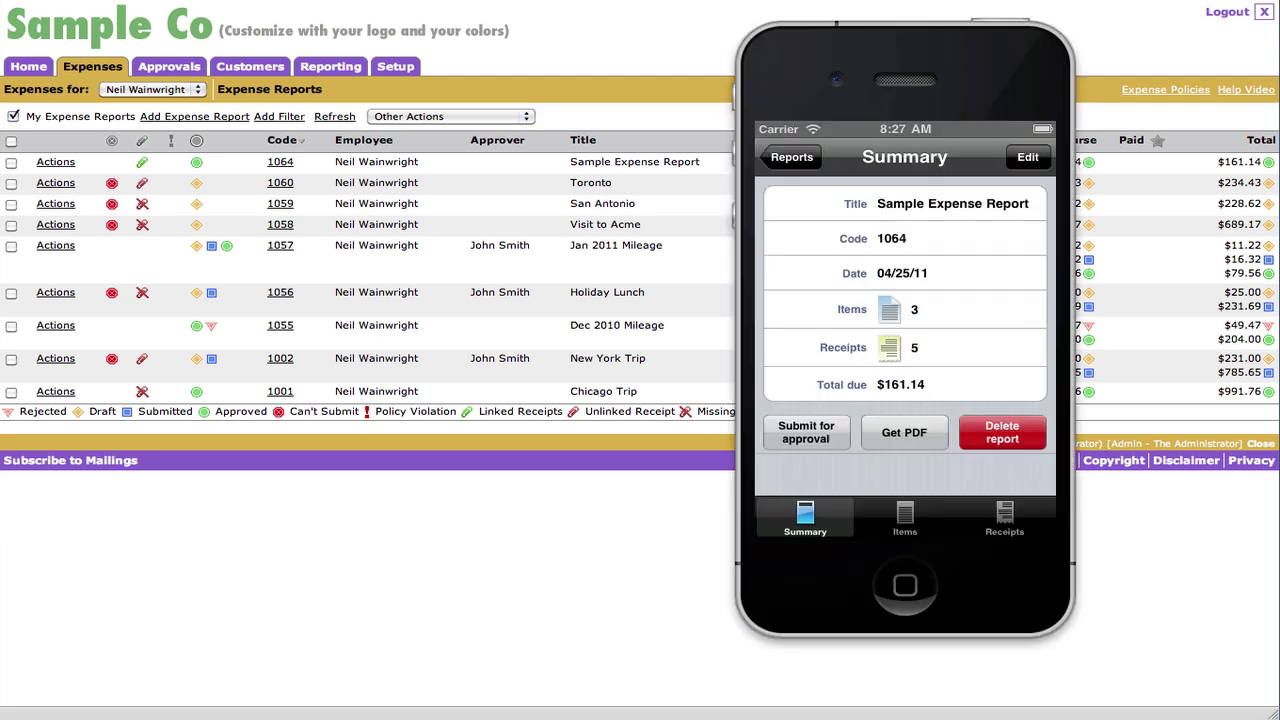
pyautogui.click(808, 160)
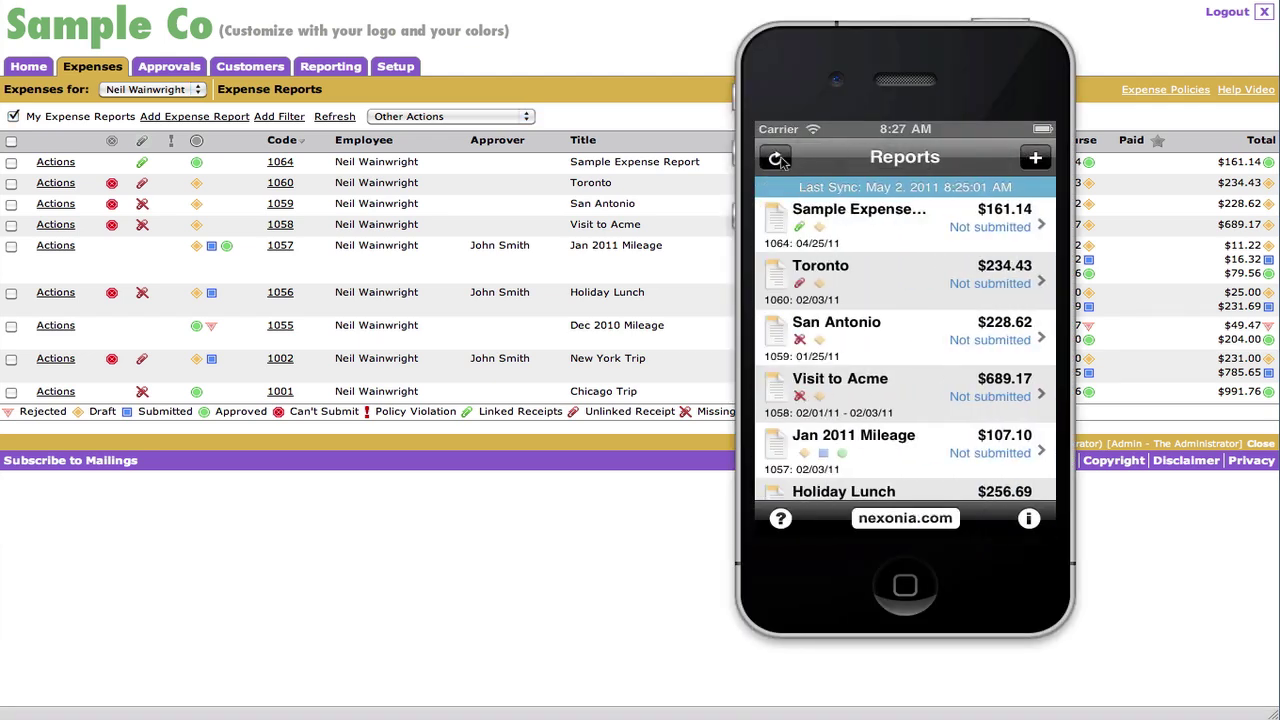
pyautogui.click(1036, 158)
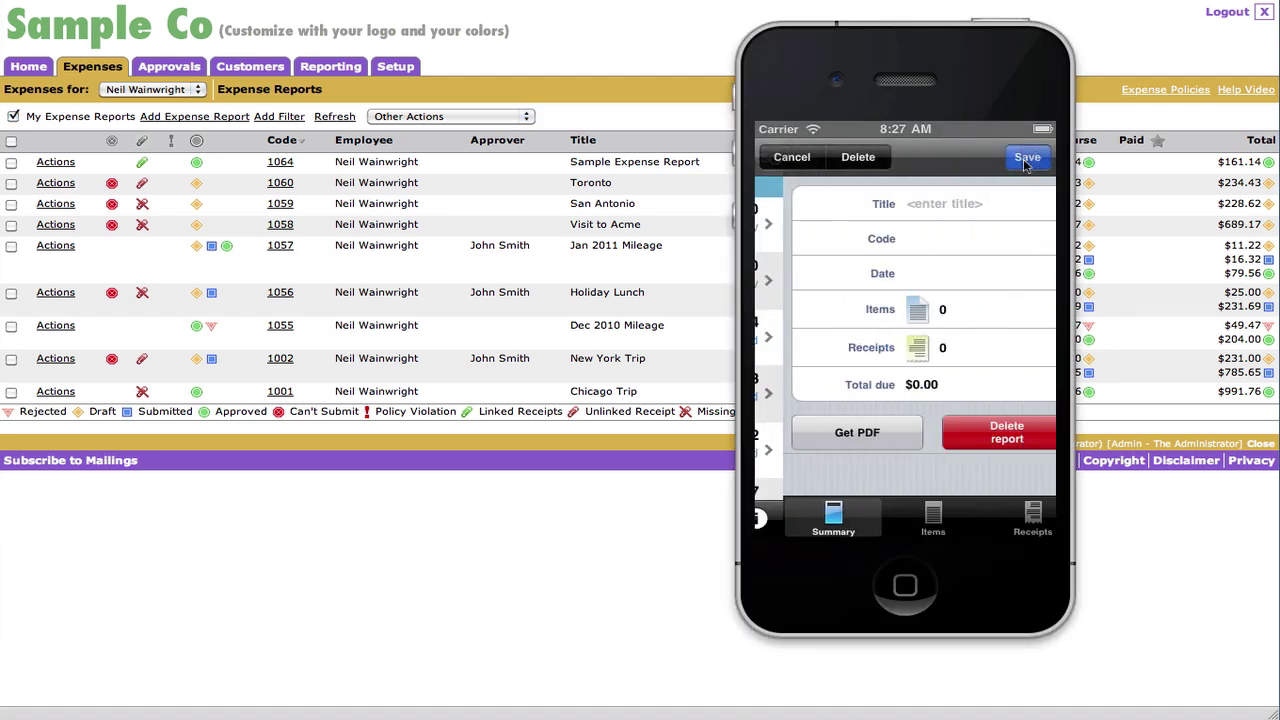
pyautogui.click(929, 205)
pyautogui.write('Second Expense')
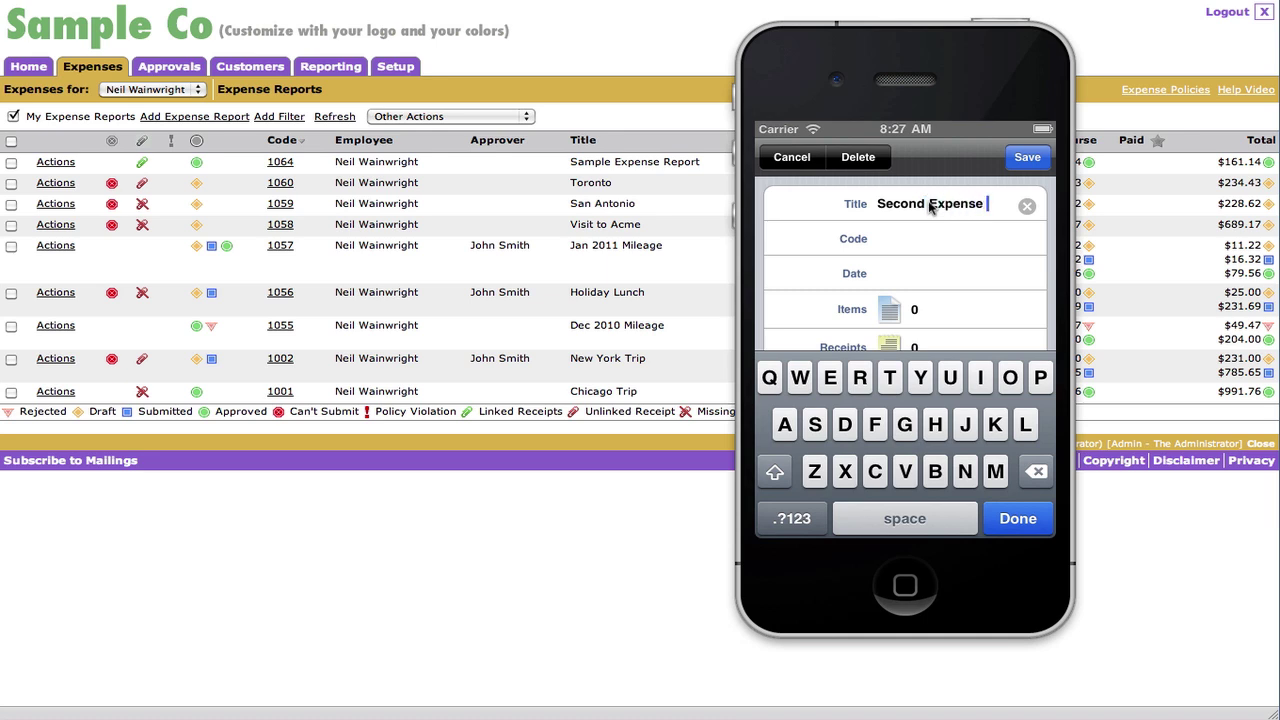
pyautogui.write(' Report')
pyautogui.click(1027, 159)
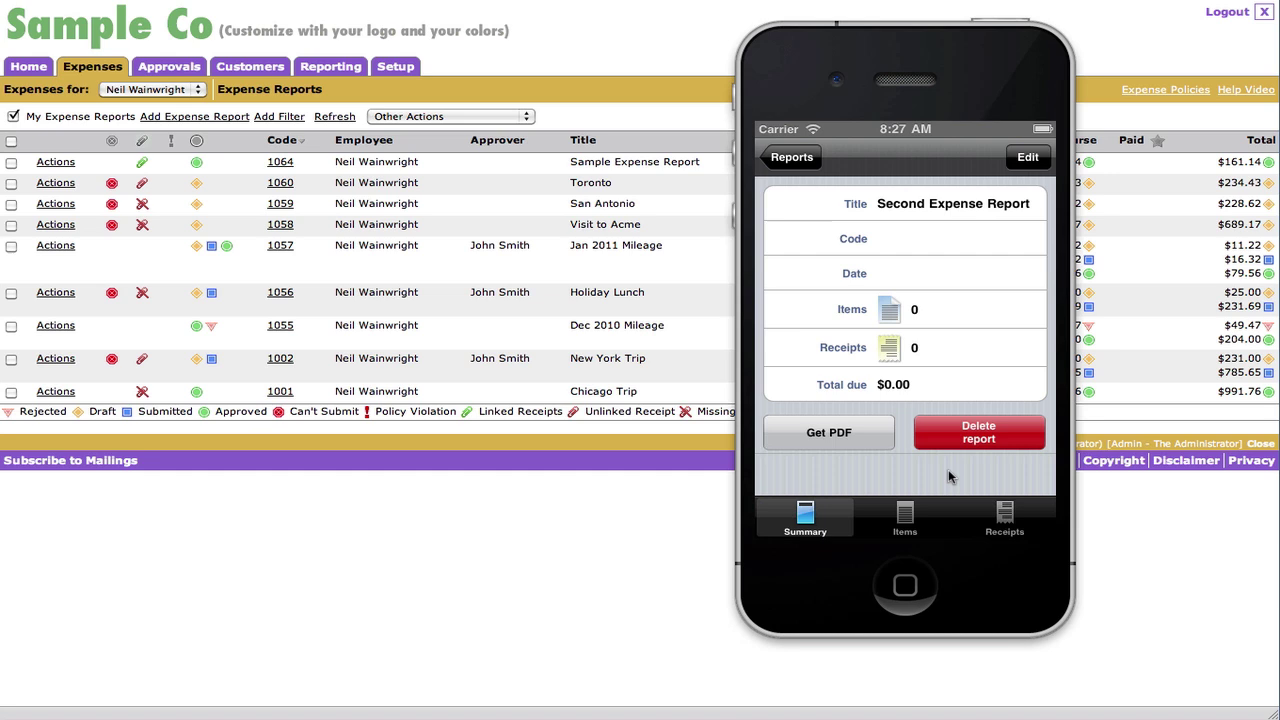
# - Start a new expense item with category Airfare and currency US Dollar
pyautogui.click(905, 515)
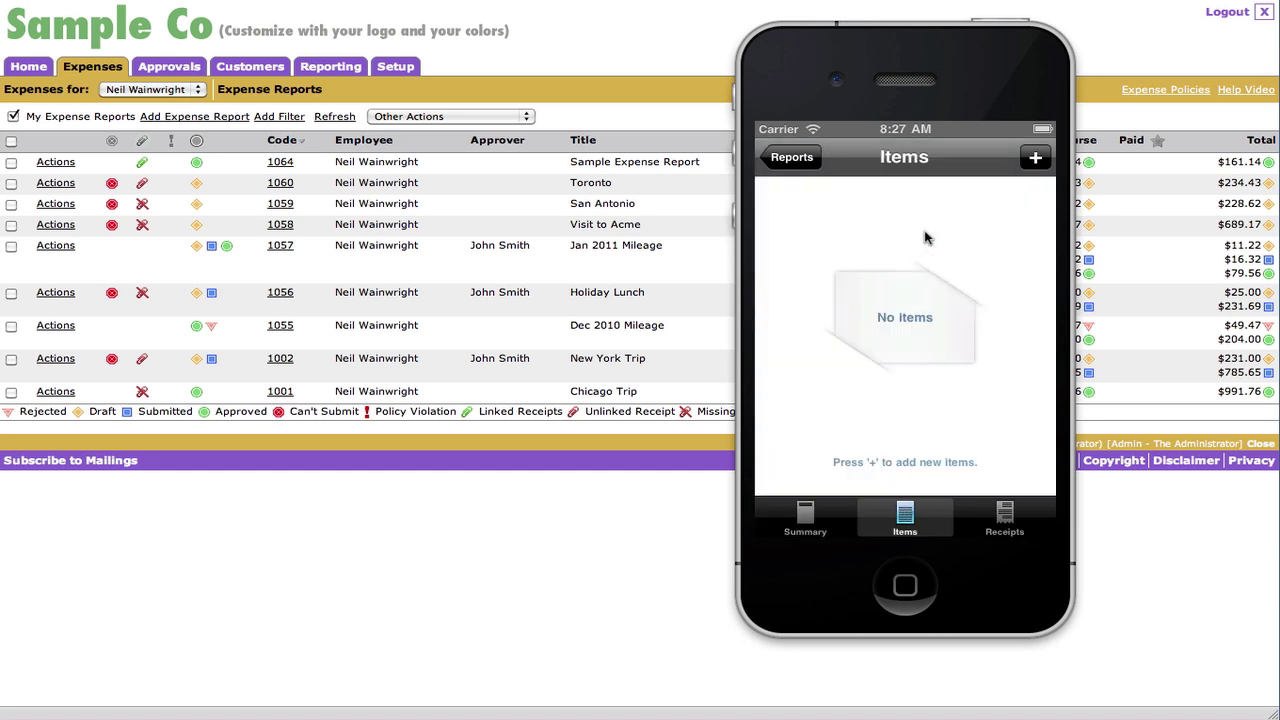
pyautogui.click(1036, 157)
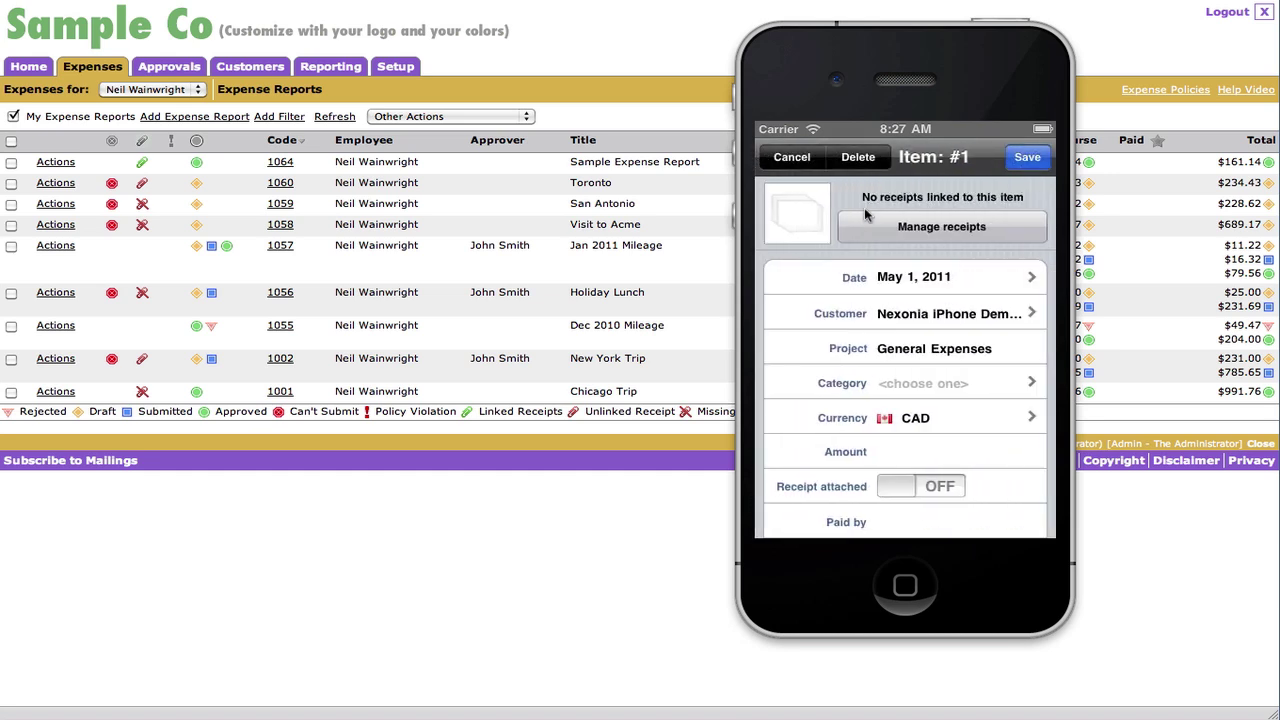
pyautogui.click(959, 227)
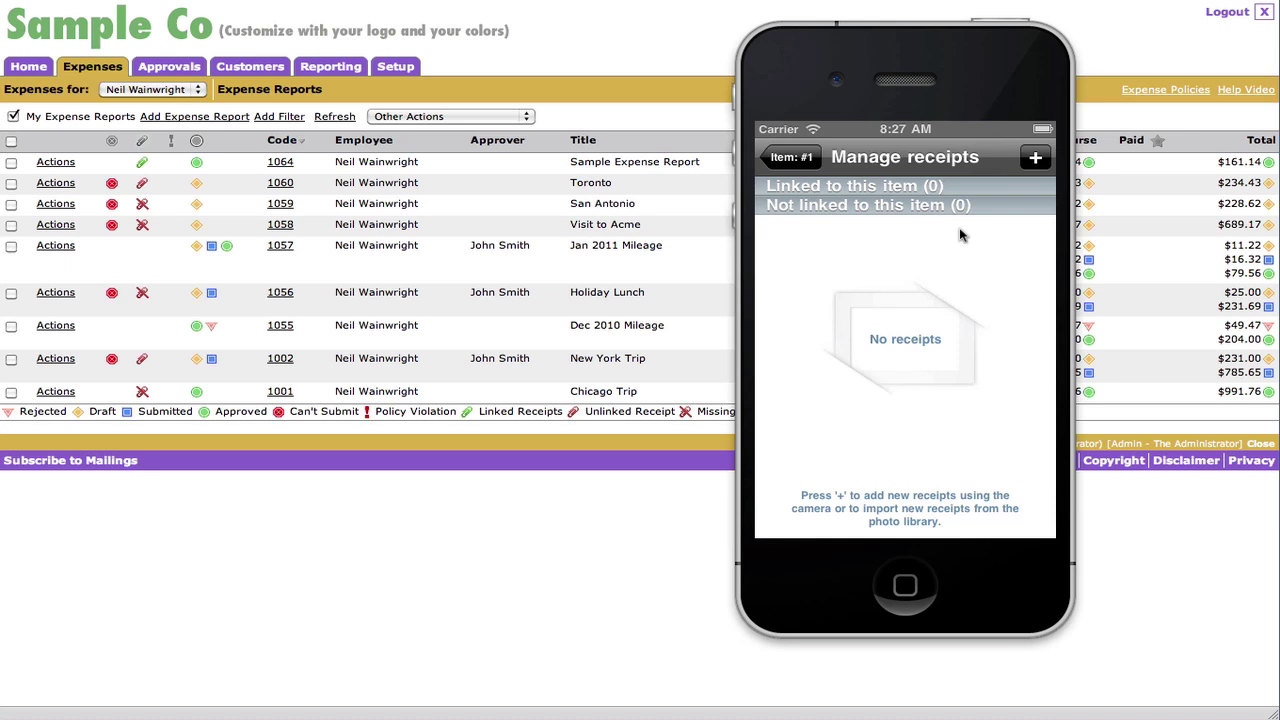
pyautogui.click(790, 160)
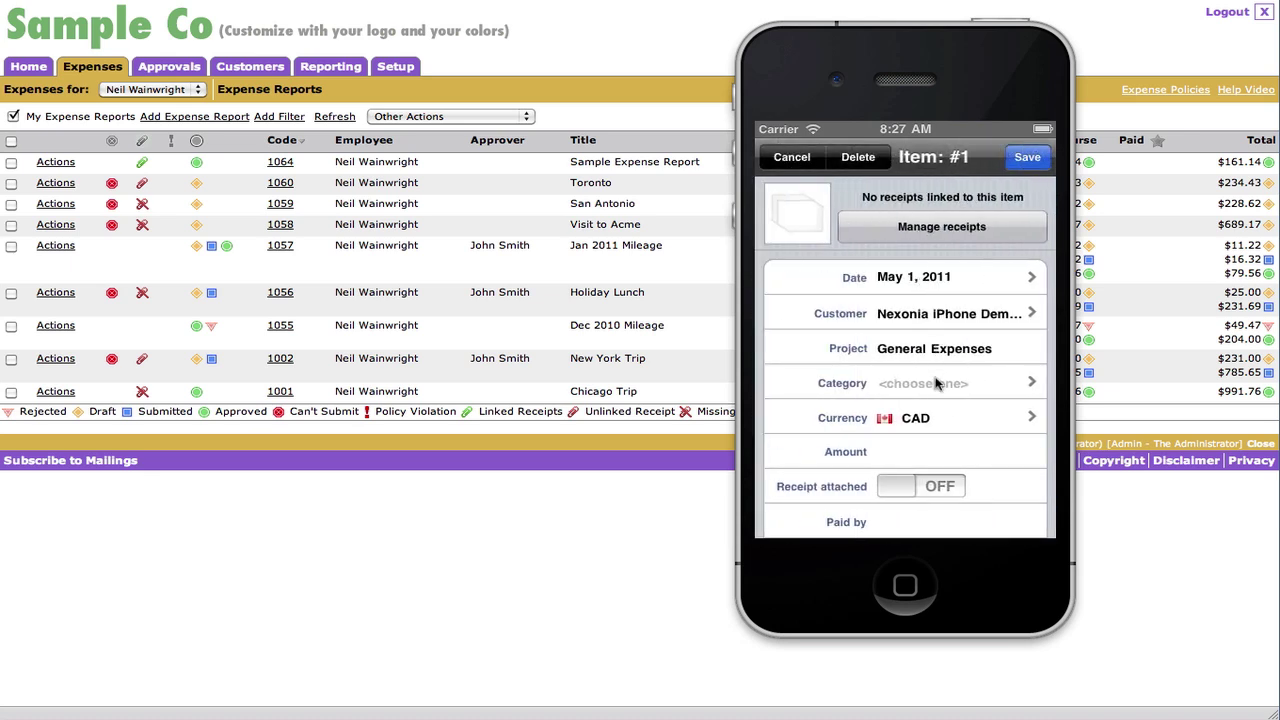
pyautogui.click(937, 385)
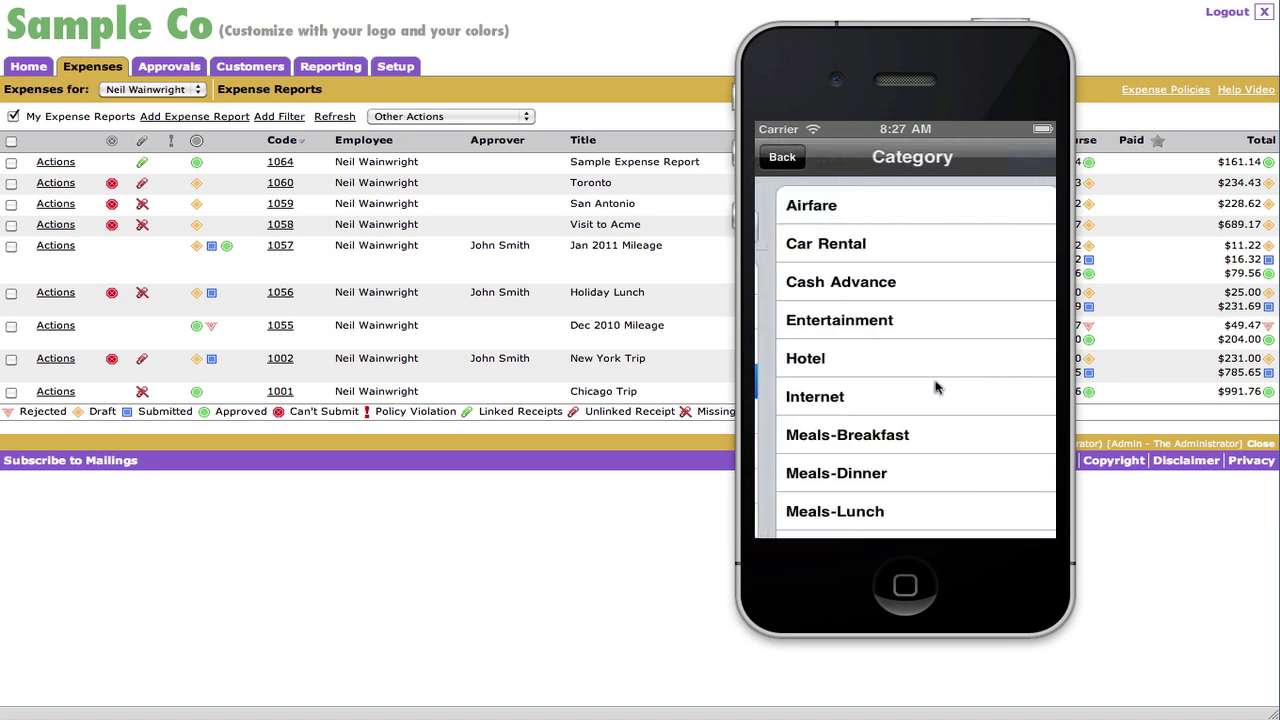
pyautogui.click(856, 215)
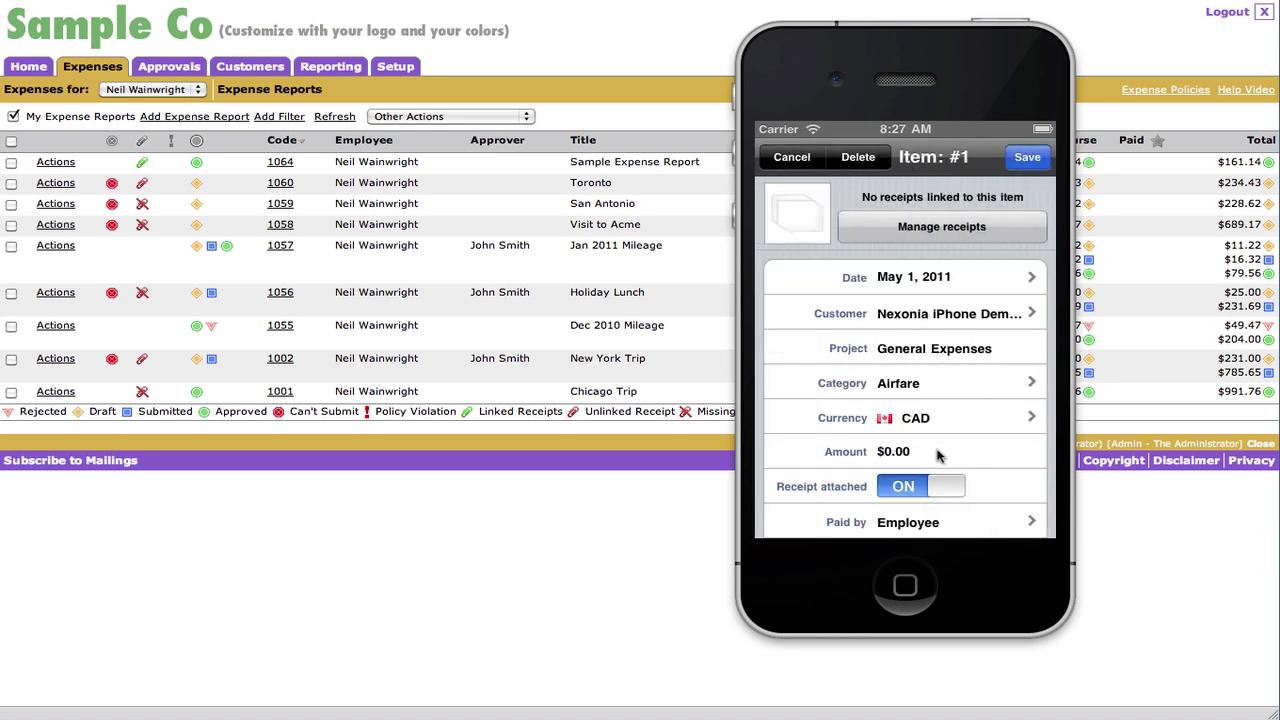
pyautogui.click(950, 421)
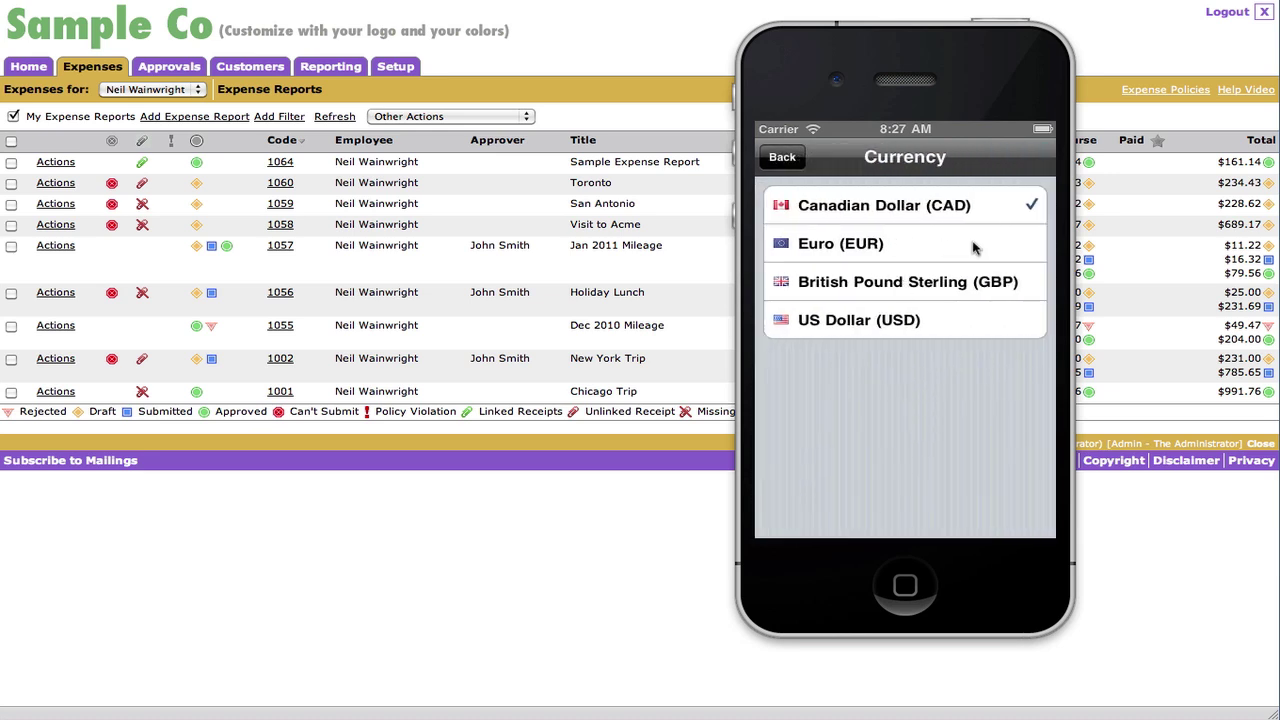
pyautogui.click(940, 319)
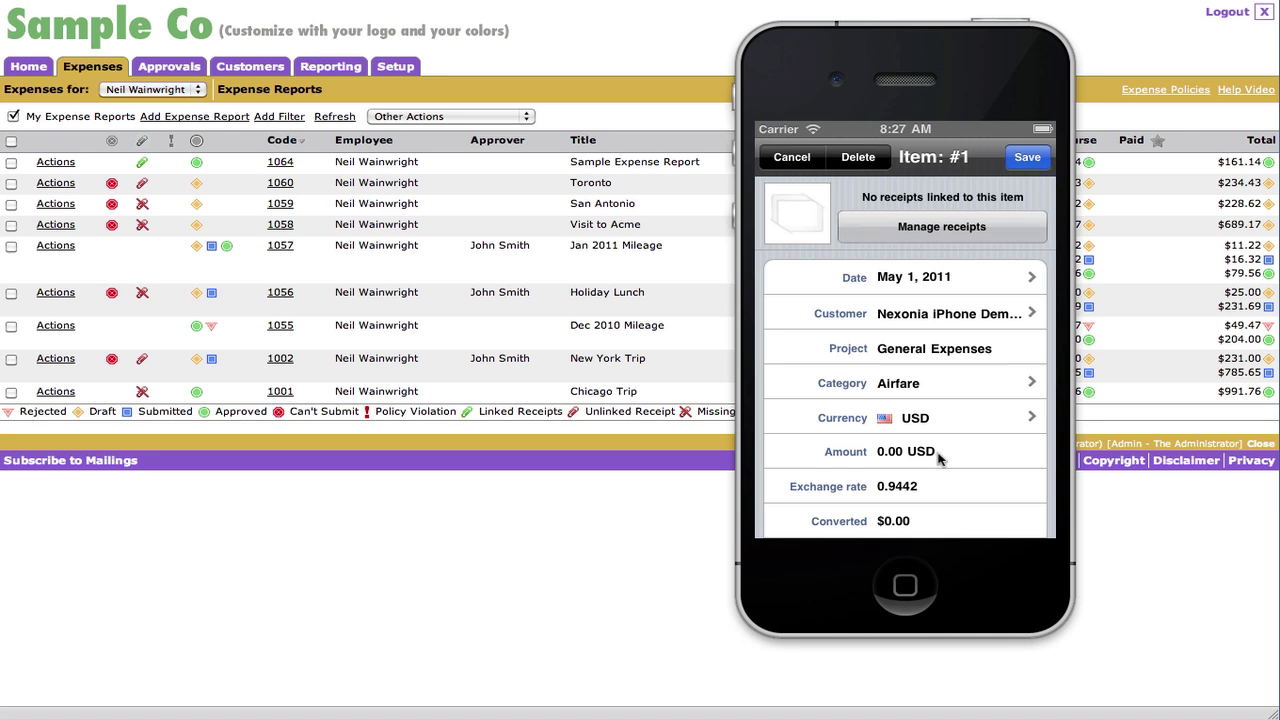
# - Enter 678.43 as the item amount, converting to $640.57
pyautogui.click(910, 458)
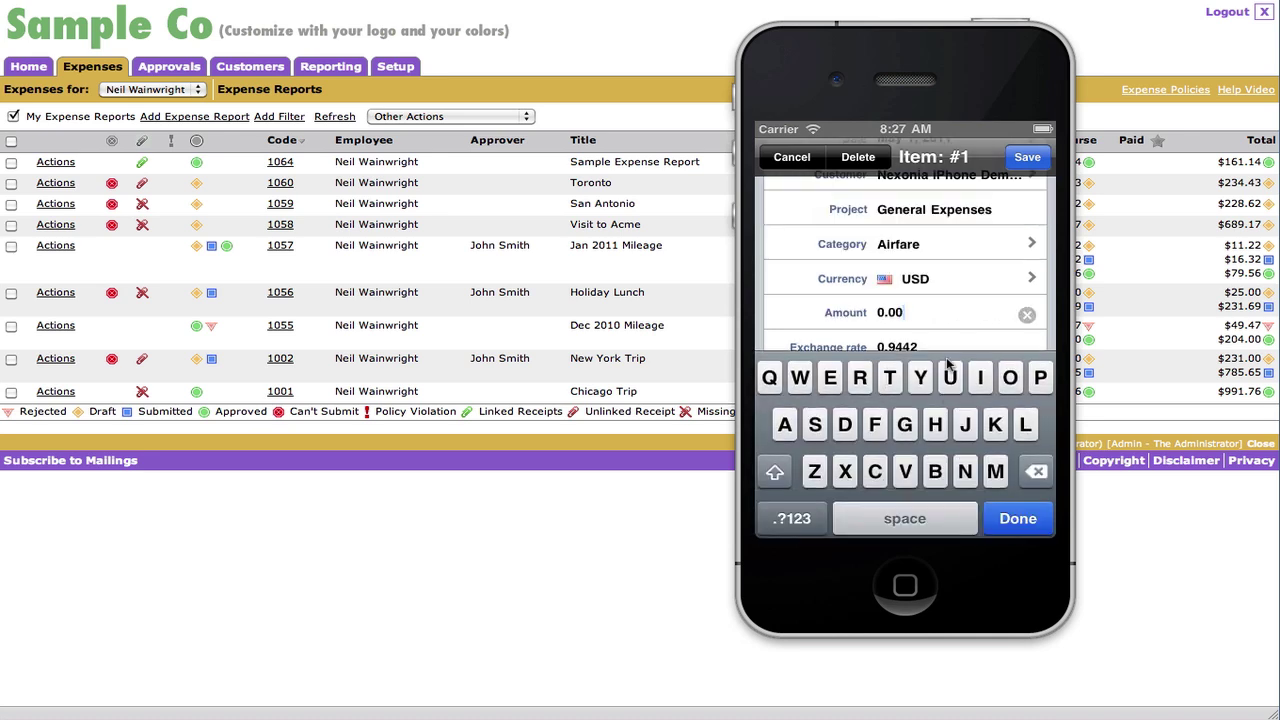
pyautogui.click(1024, 316)
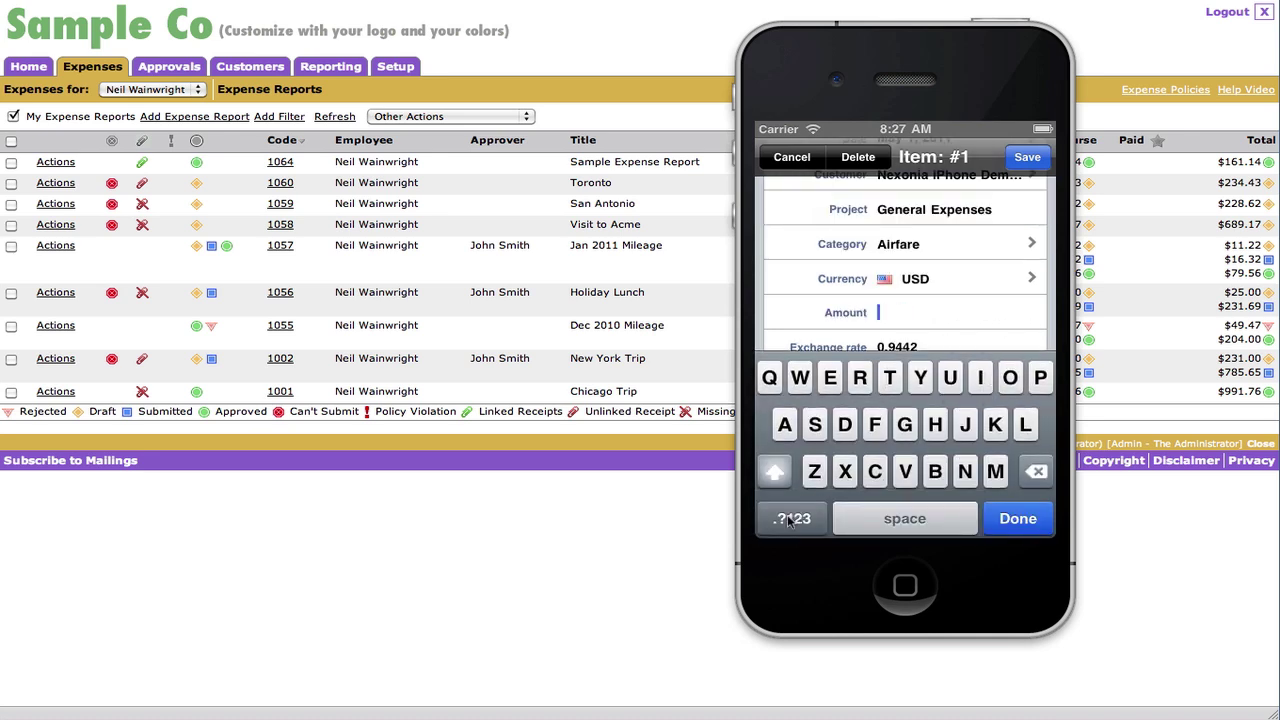
pyautogui.click(792, 518)
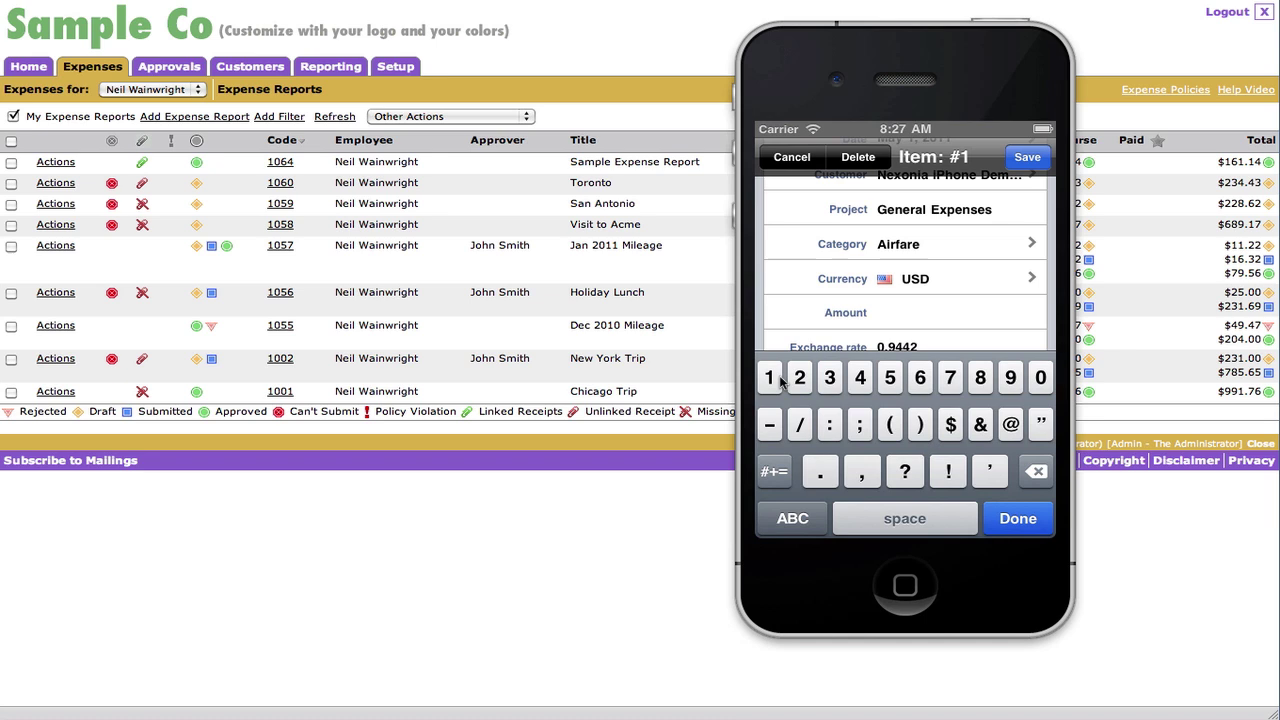
pyautogui.click(918, 380)
pyautogui.click(950, 380)
pyautogui.click(980, 380)
pyautogui.click(820, 471)
pyautogui.click(860, 377)
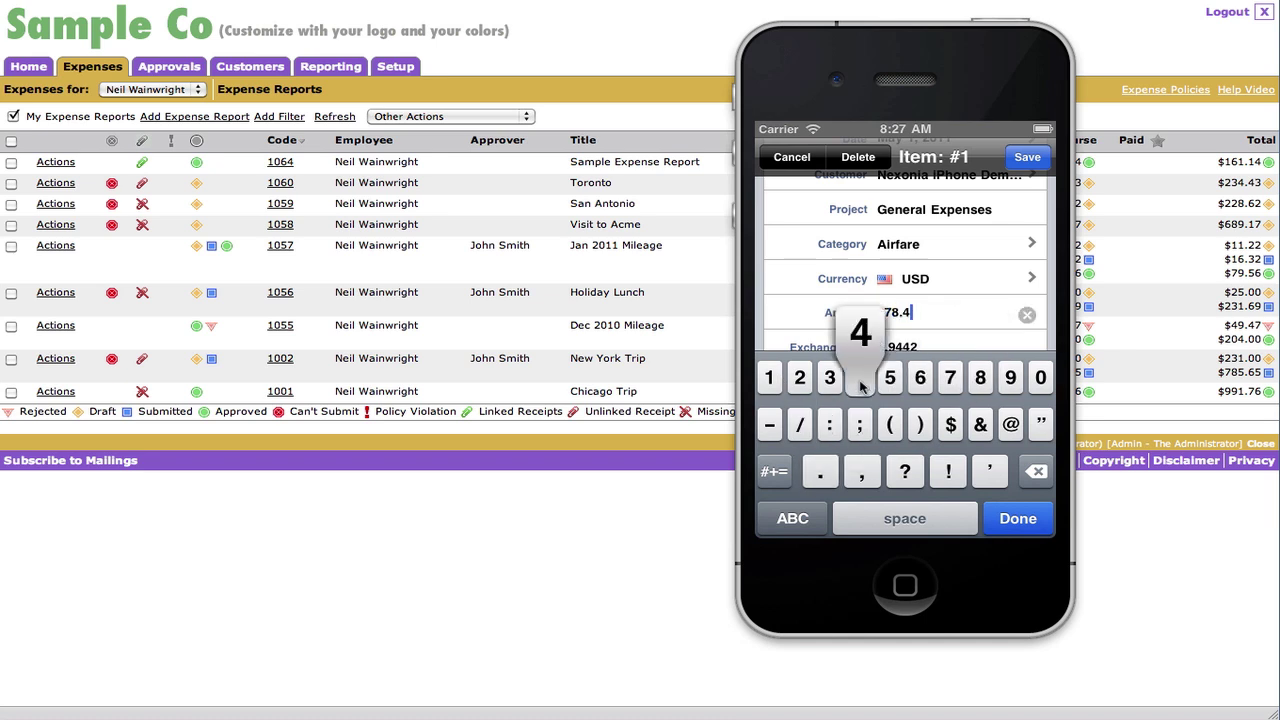
pyautogui.click(830, 377)
pyautogui.click(1012, 518)
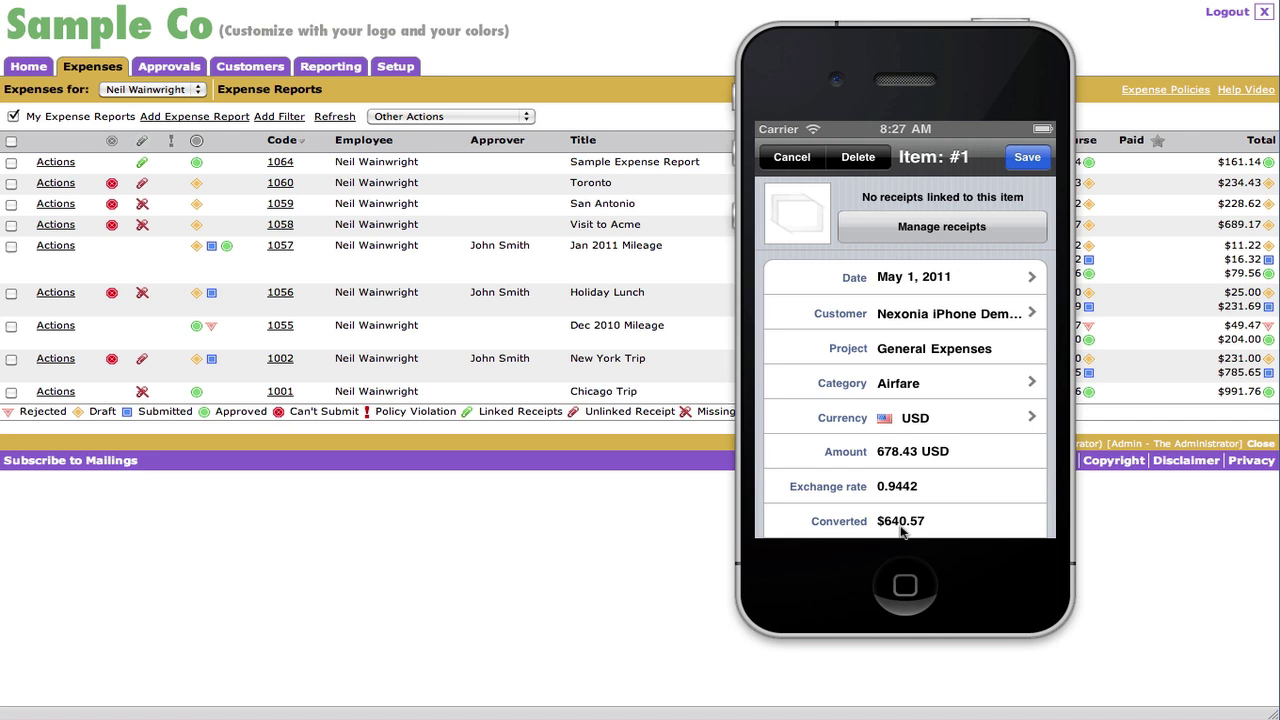
# - Save the 678.43 USD Airfare item and review its details
pyautogui.click(1029, 156)
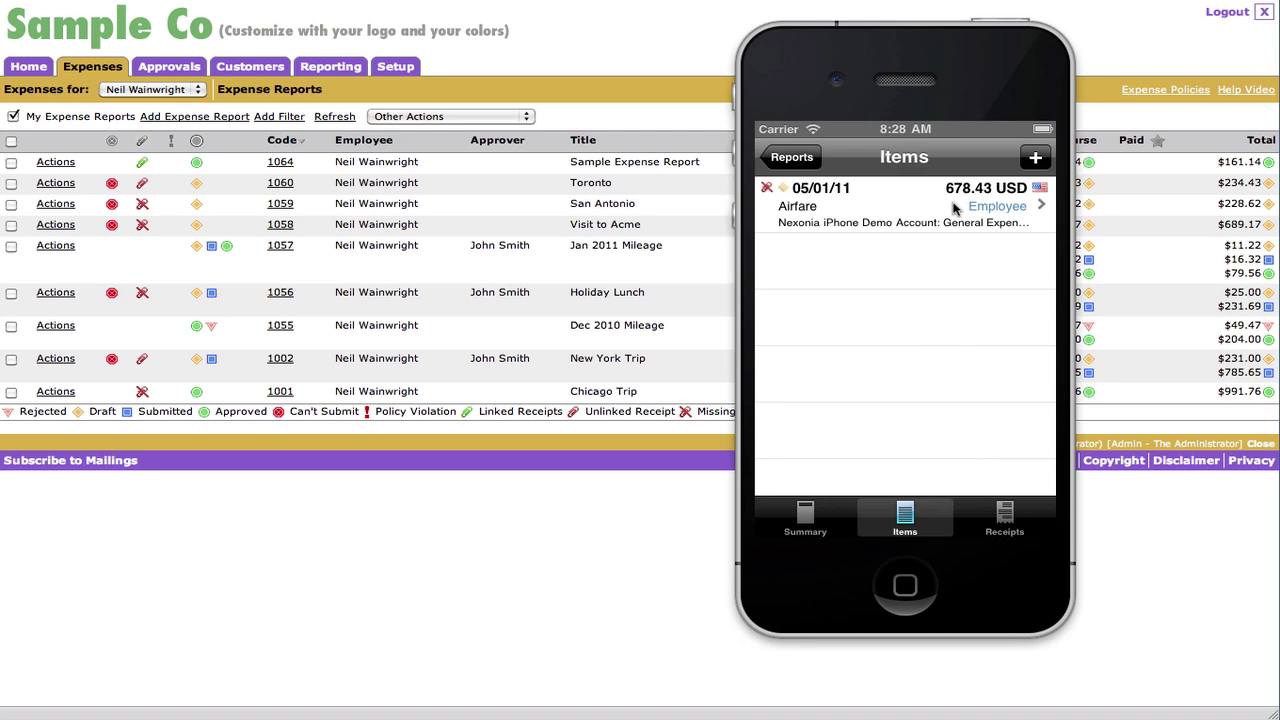
pyautogui.click(840, 203)
pyautogui.moveTo(955, 385); pyautogui.dragTo(952, 225)
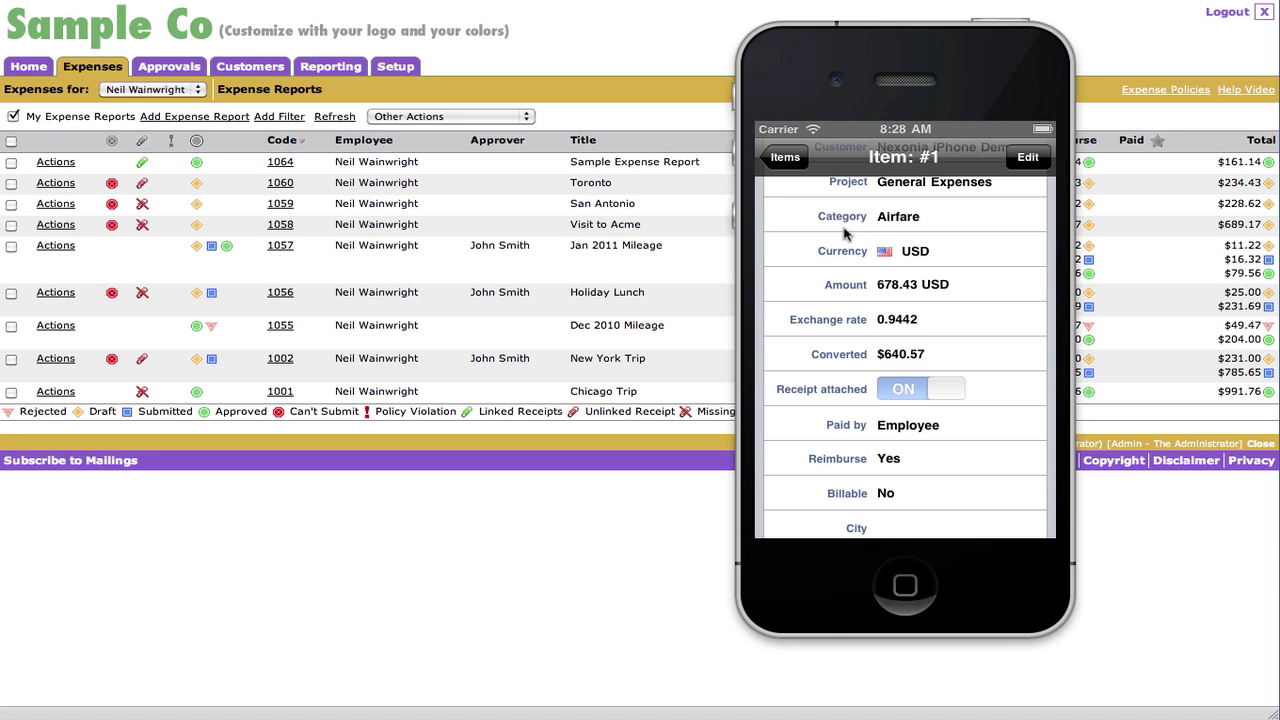
pyautogui.click(786, 158)
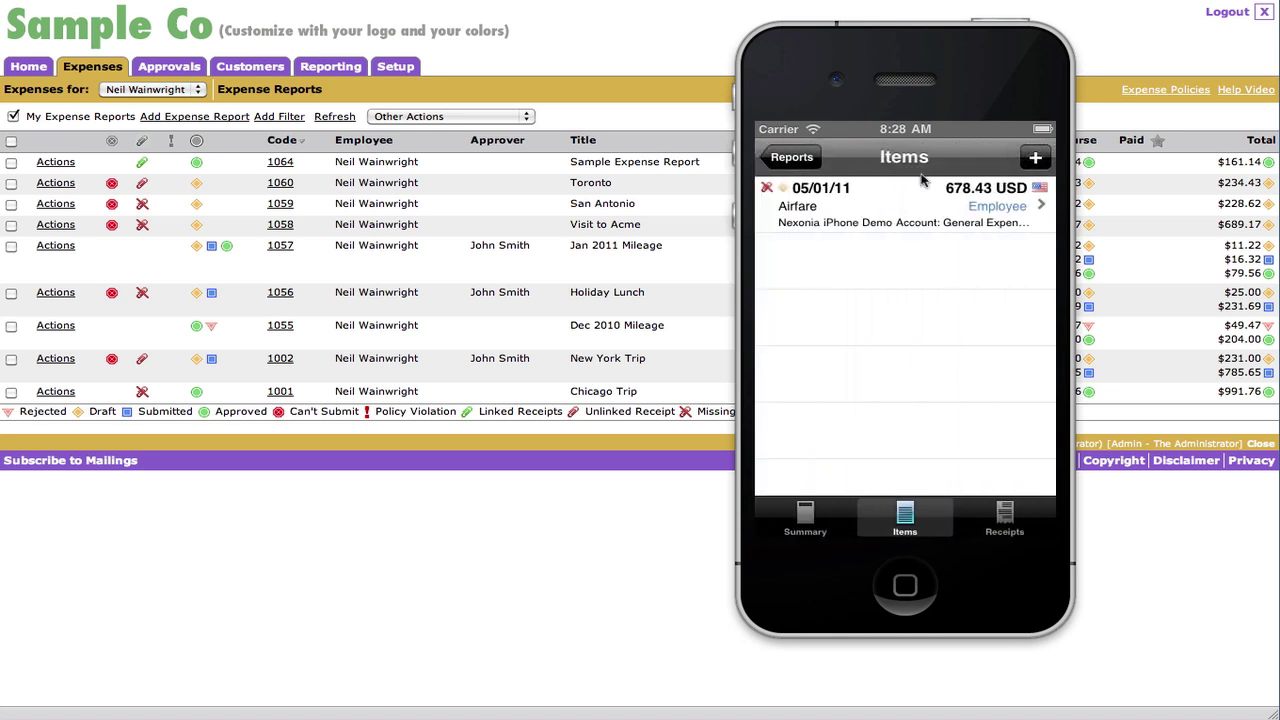
# - Add a receipt to the report from the Saved Photos album's receipt shots
pyautogui.click(1015, 516)
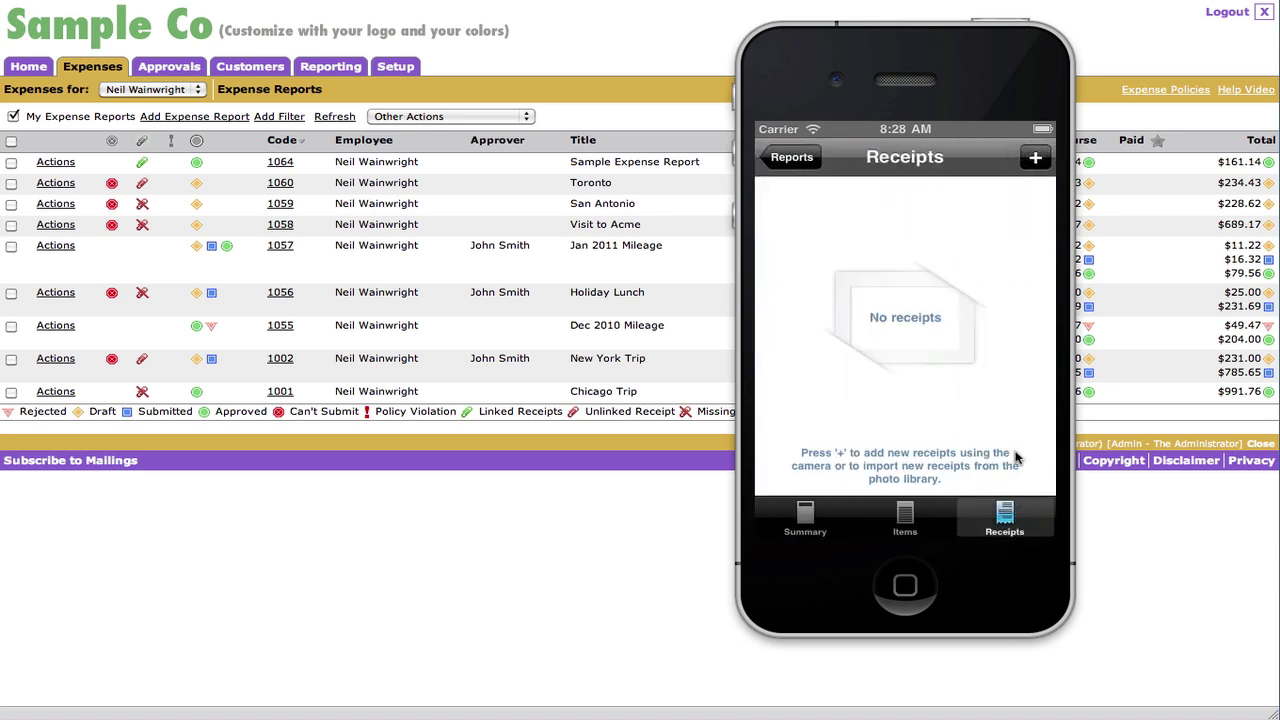
pyautogui.click(1036, 160)
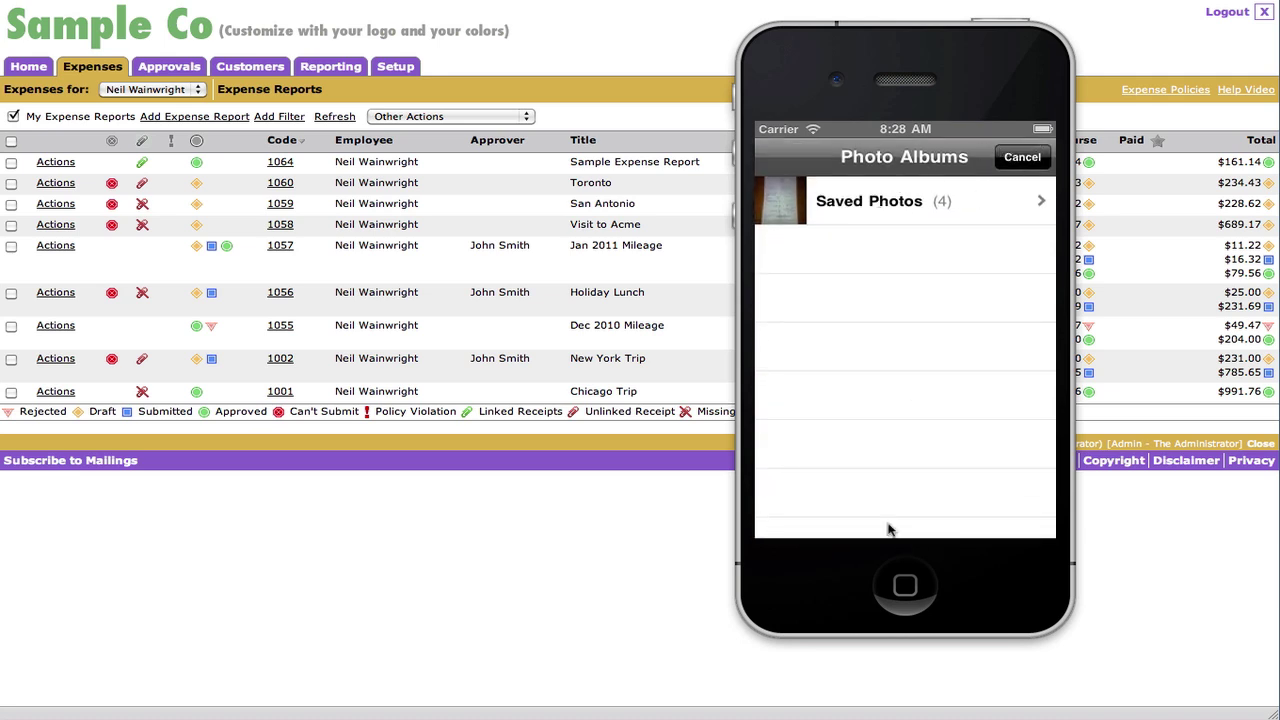
pyautogui.click(1008, 201)
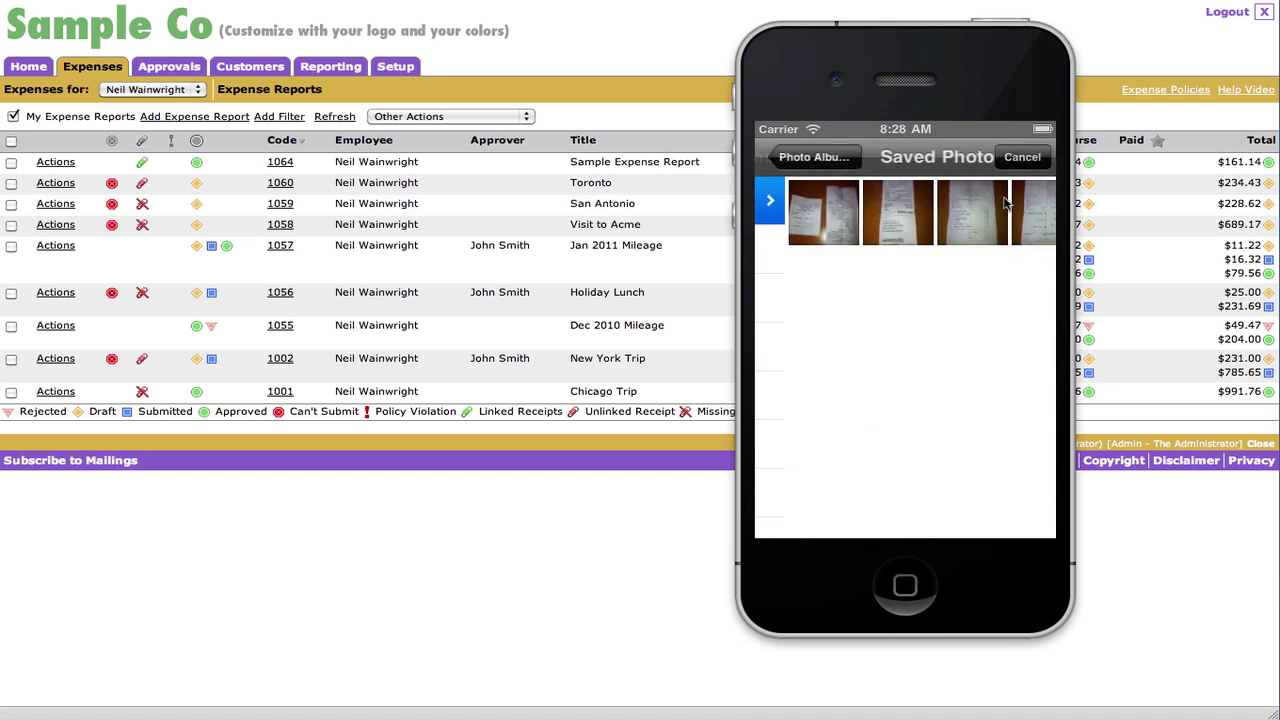
# - Add the $24.79 restaurant receipt photo and link it to the existing Airfare item
pyautogui.click(880, 213)
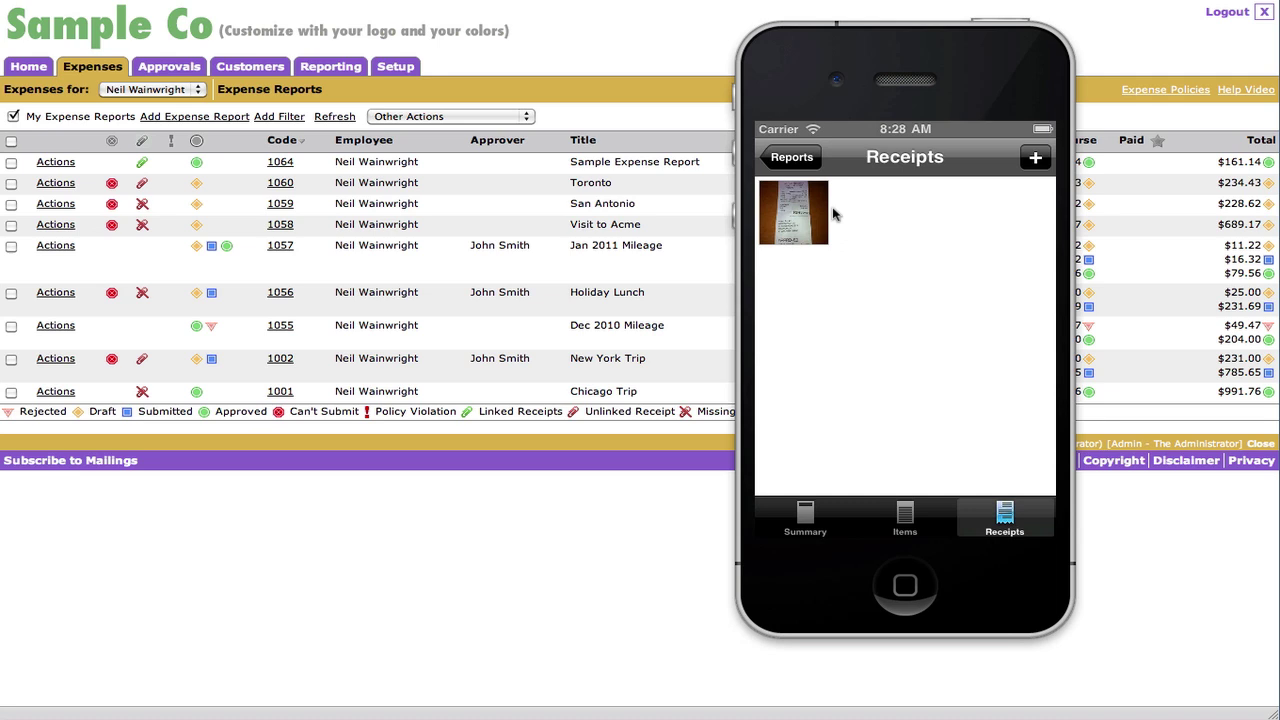
pyautogui.click(797, 215)
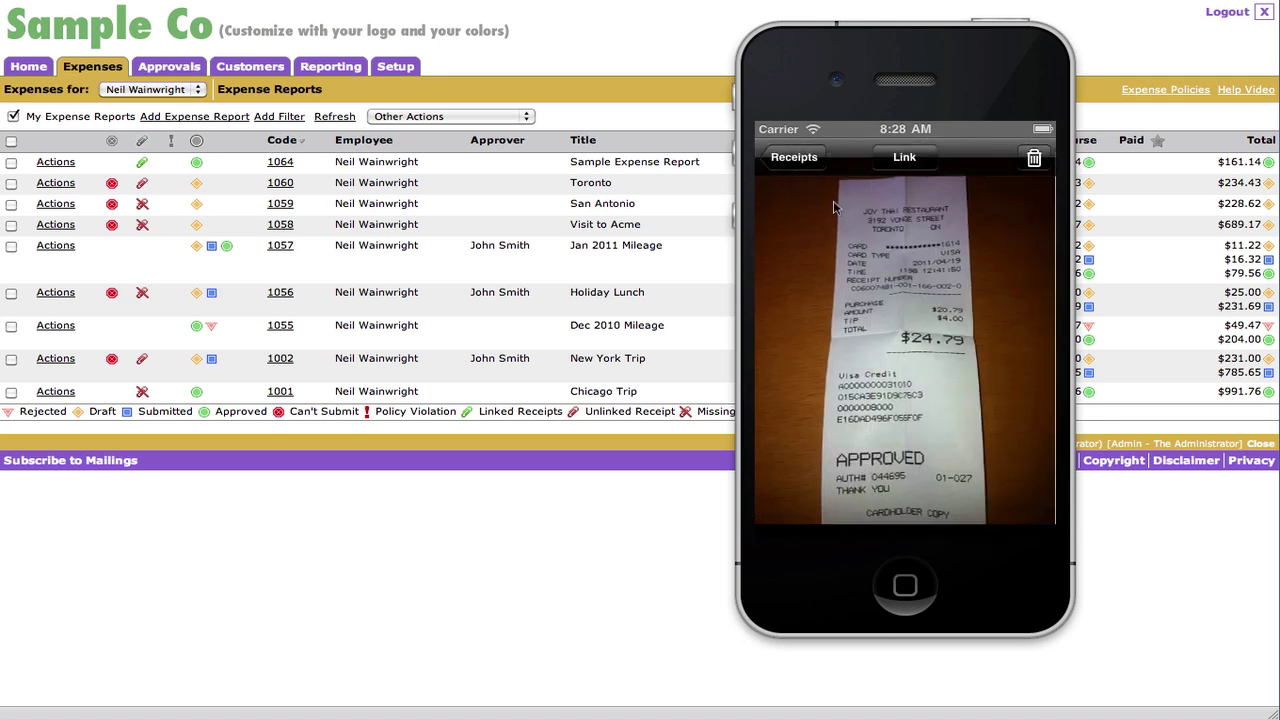
pyautogui.click(905, 160)
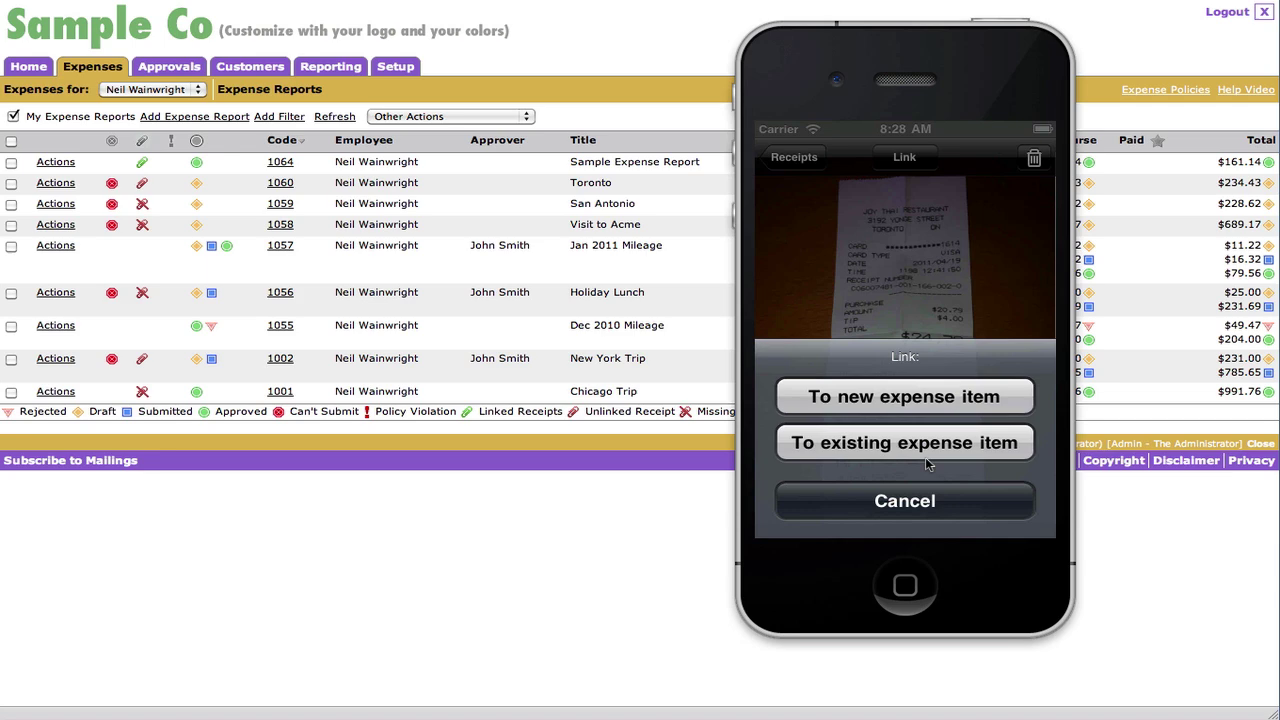
pyautogui.click(916, 448)
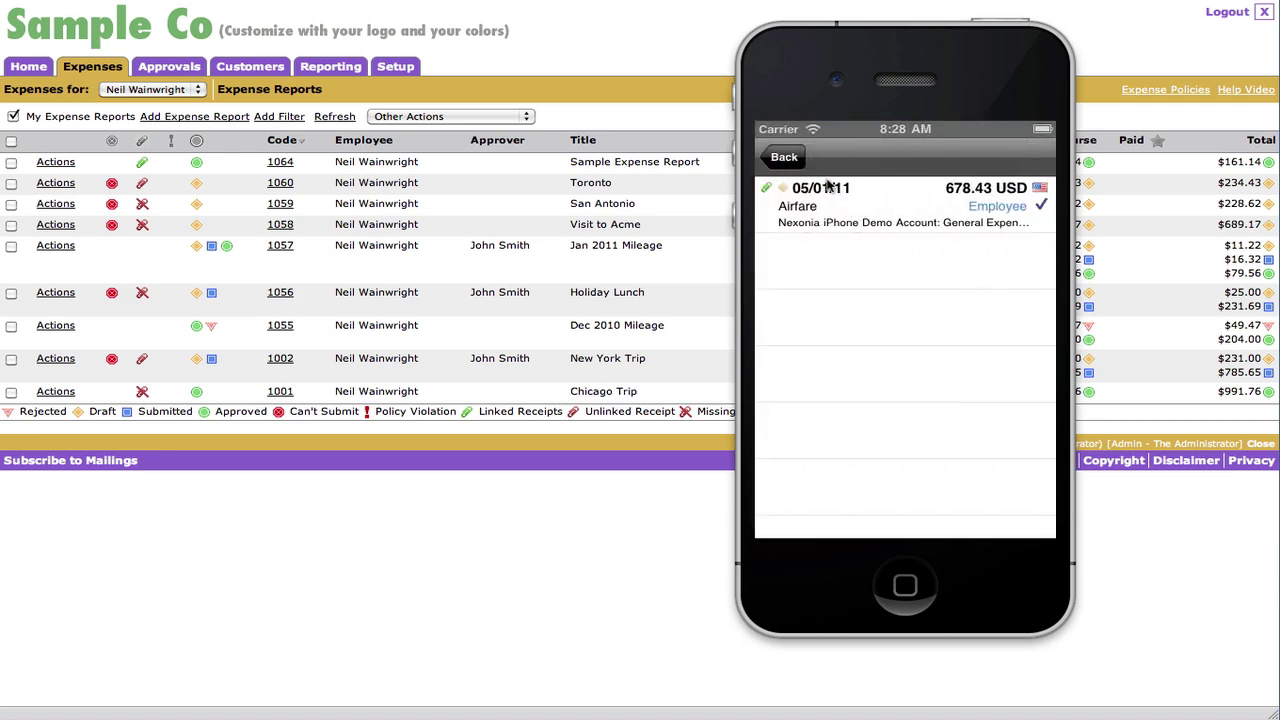
pyautogui.click(800, 166)
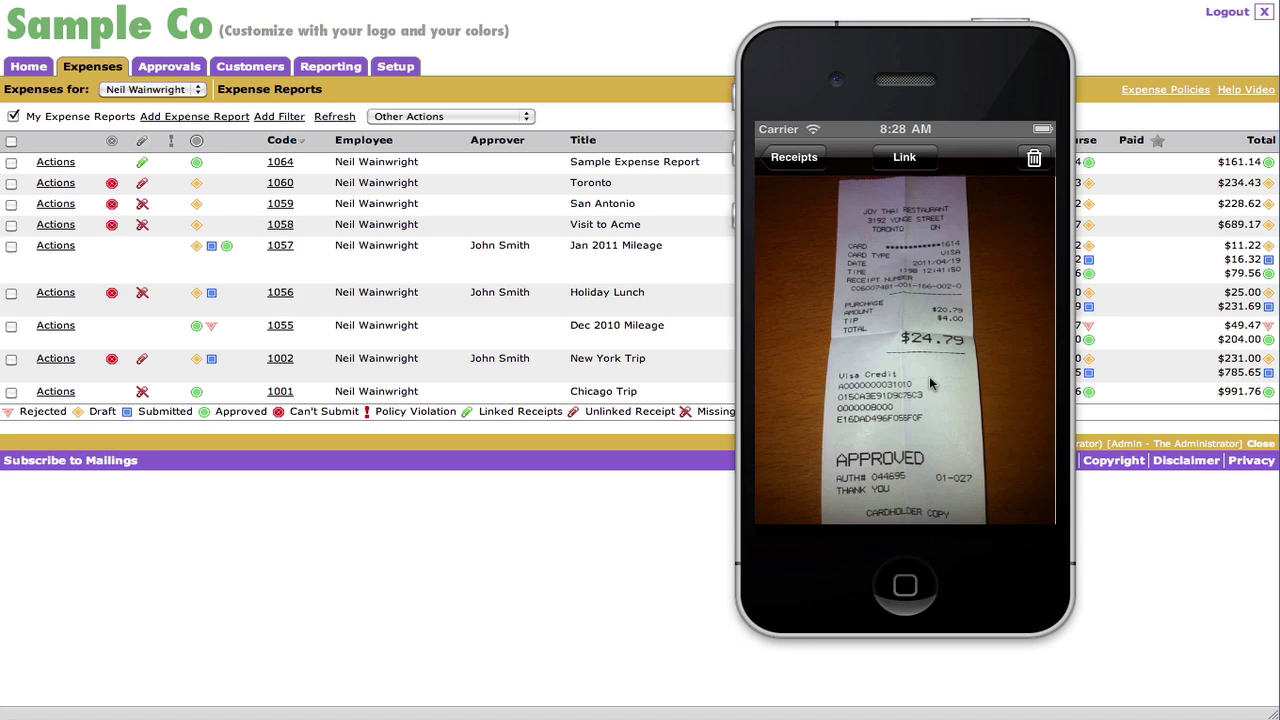
# - Reopen the Second Expense Report's Airfare item and change its category to Meals-Lunch
pyautogui.click(794, 158)
pyautogui.click(792, 160)
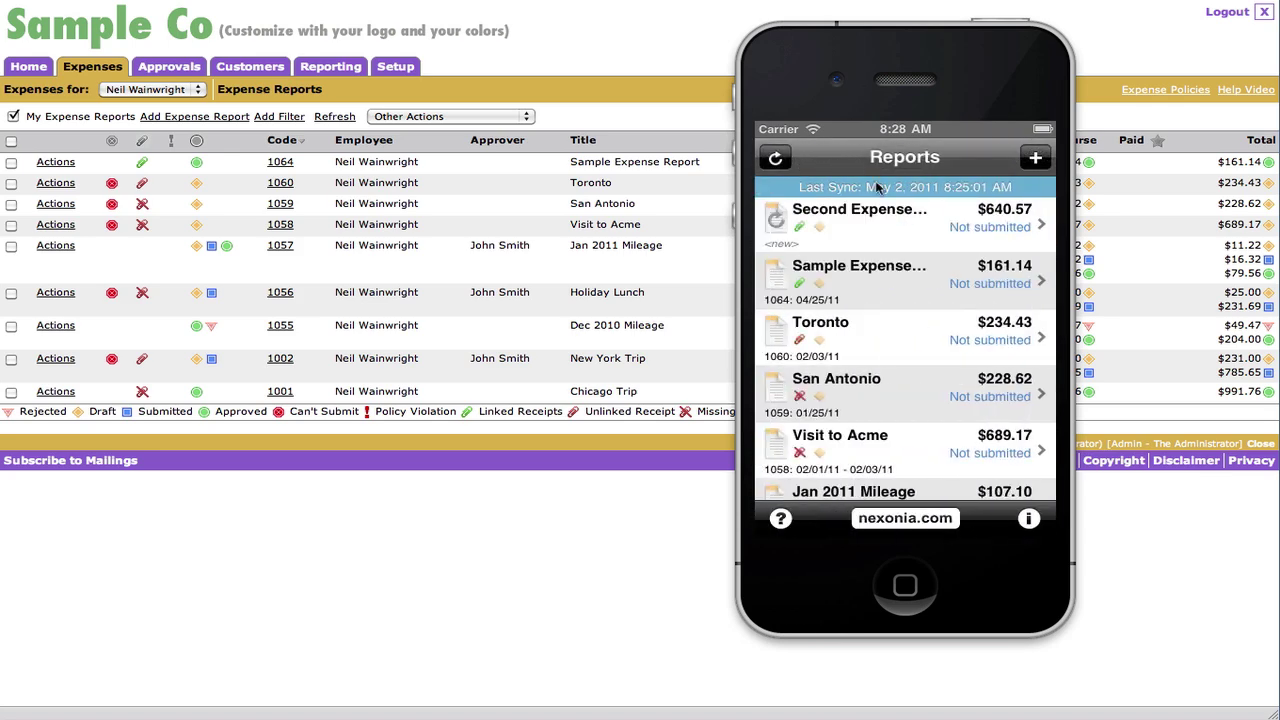
pyautogui.click(881, 231)
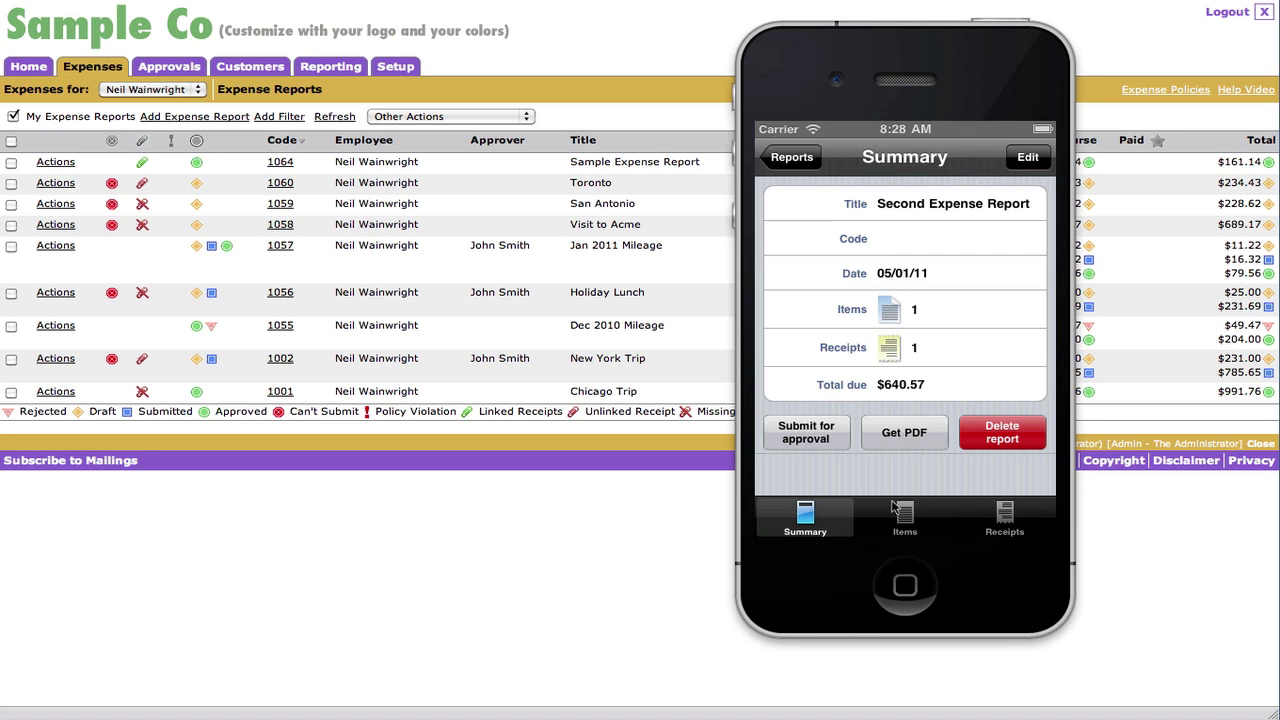
pyautogui.click(905, 515)
pyautogui.click(895, 197)
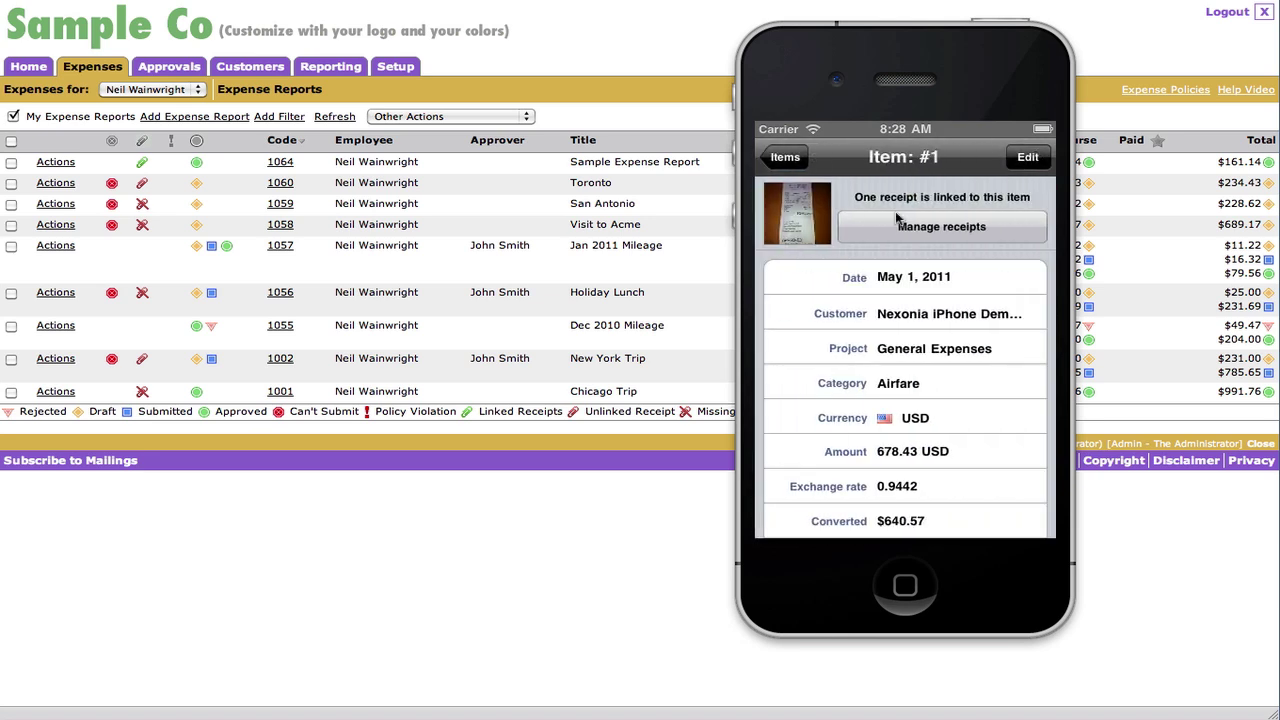
pyautogui.click(1020, 160)
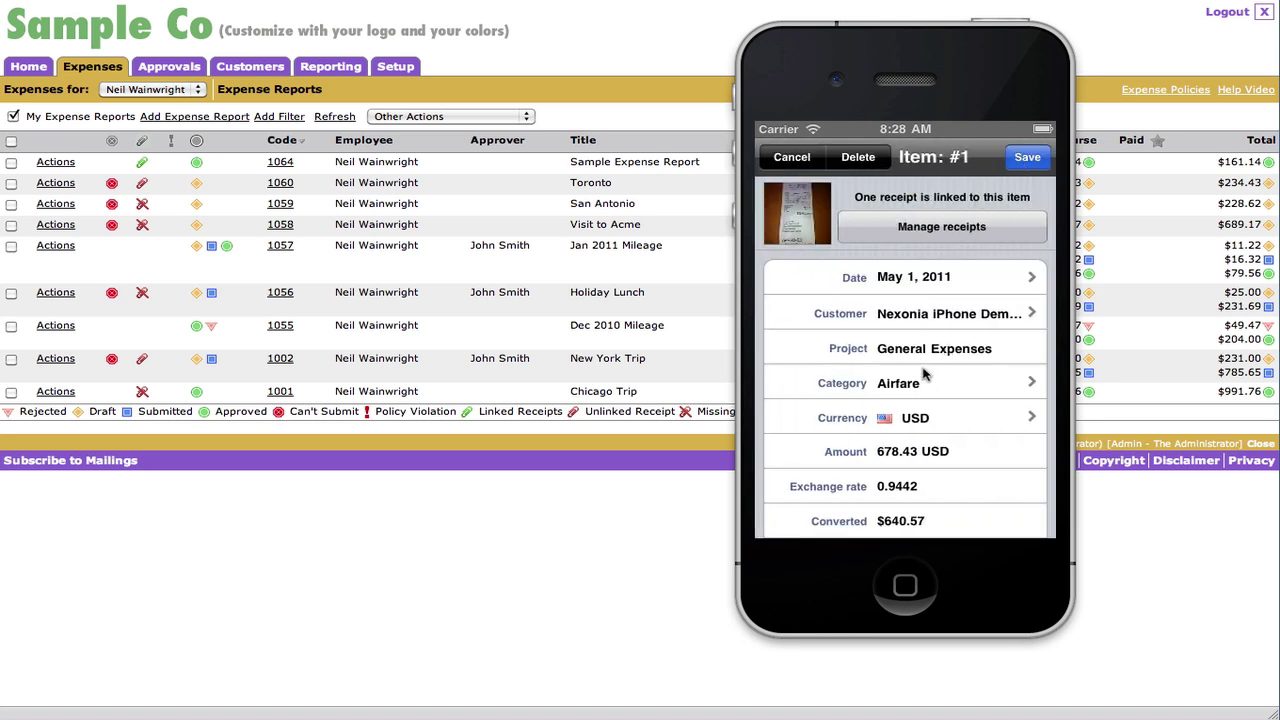
pyautogui.click(922, 378)
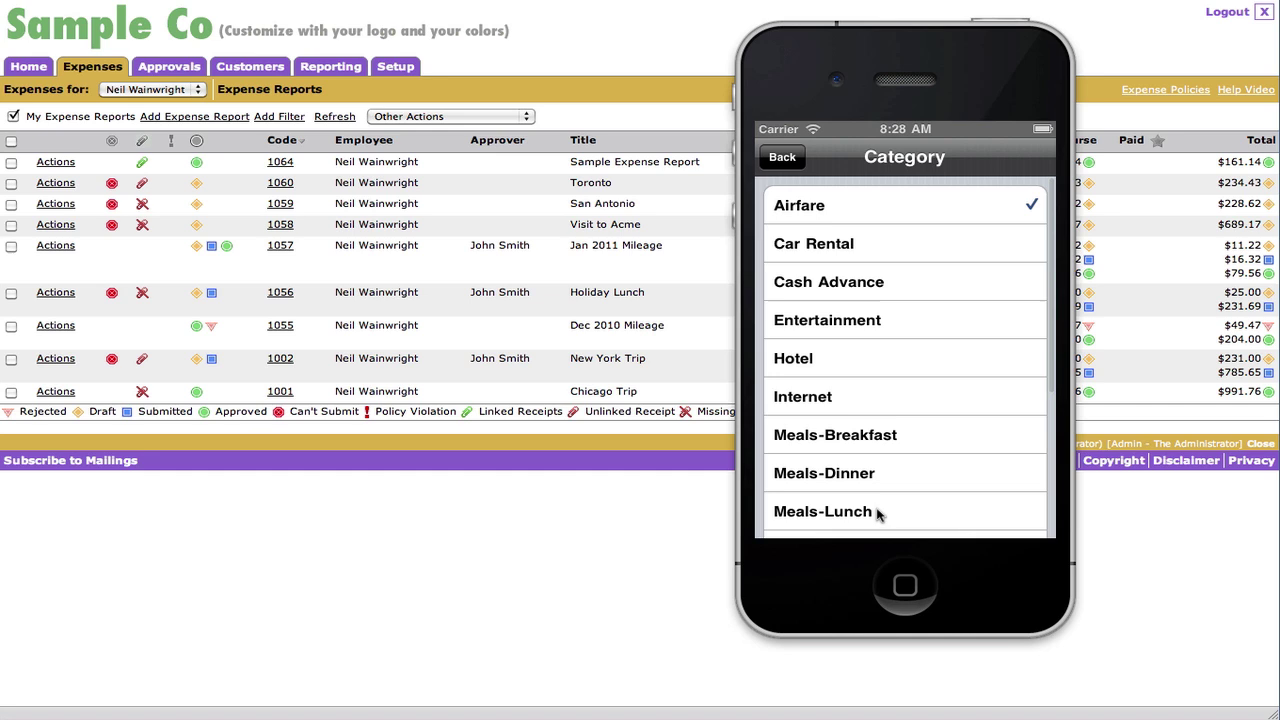
pyautogui.click(880, 514)
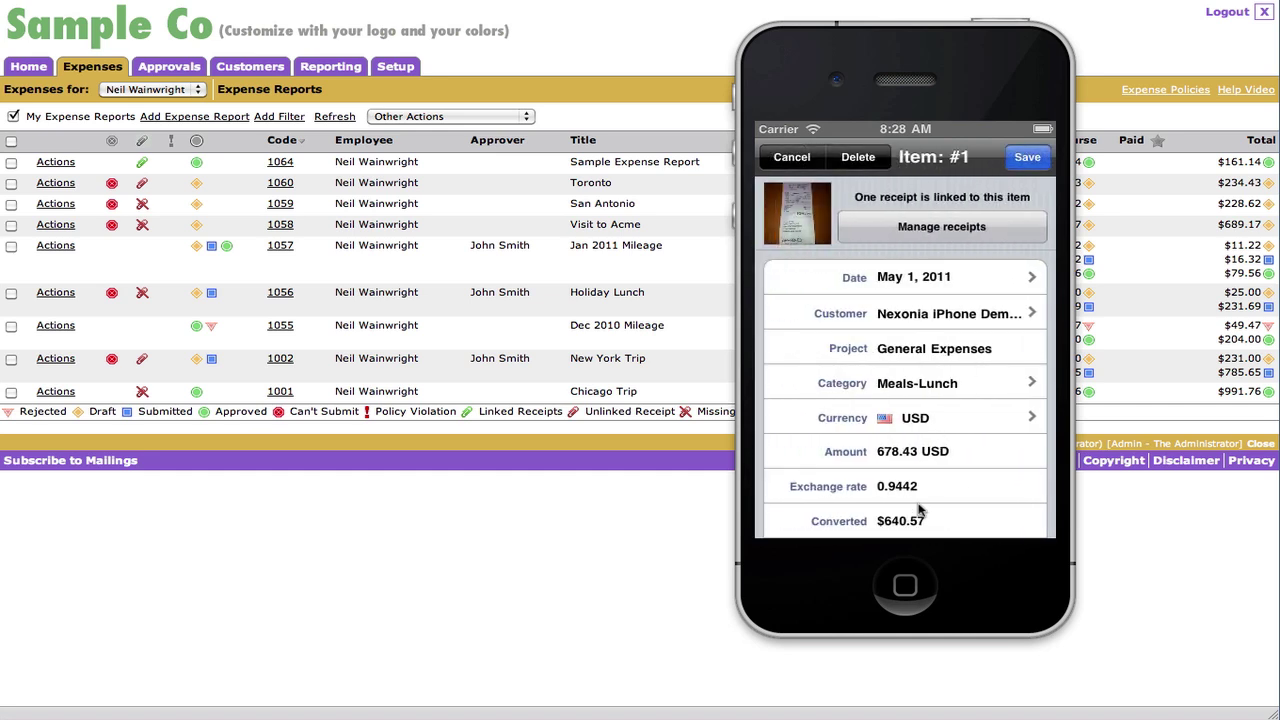
# - Replace the item amount with 24.79 USD and save the lunch expense
pyautogui.click(928, 456)
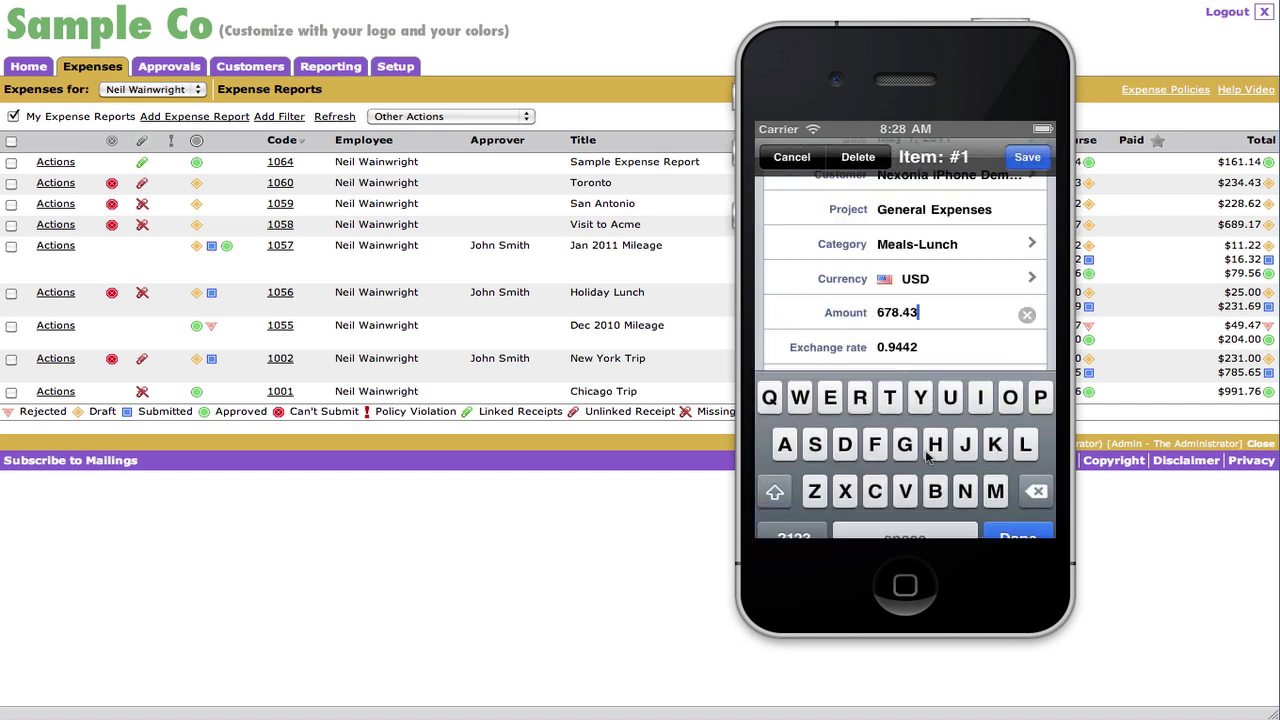
pyautogui.click(1027, 314)
pyautogui.write('24.79')
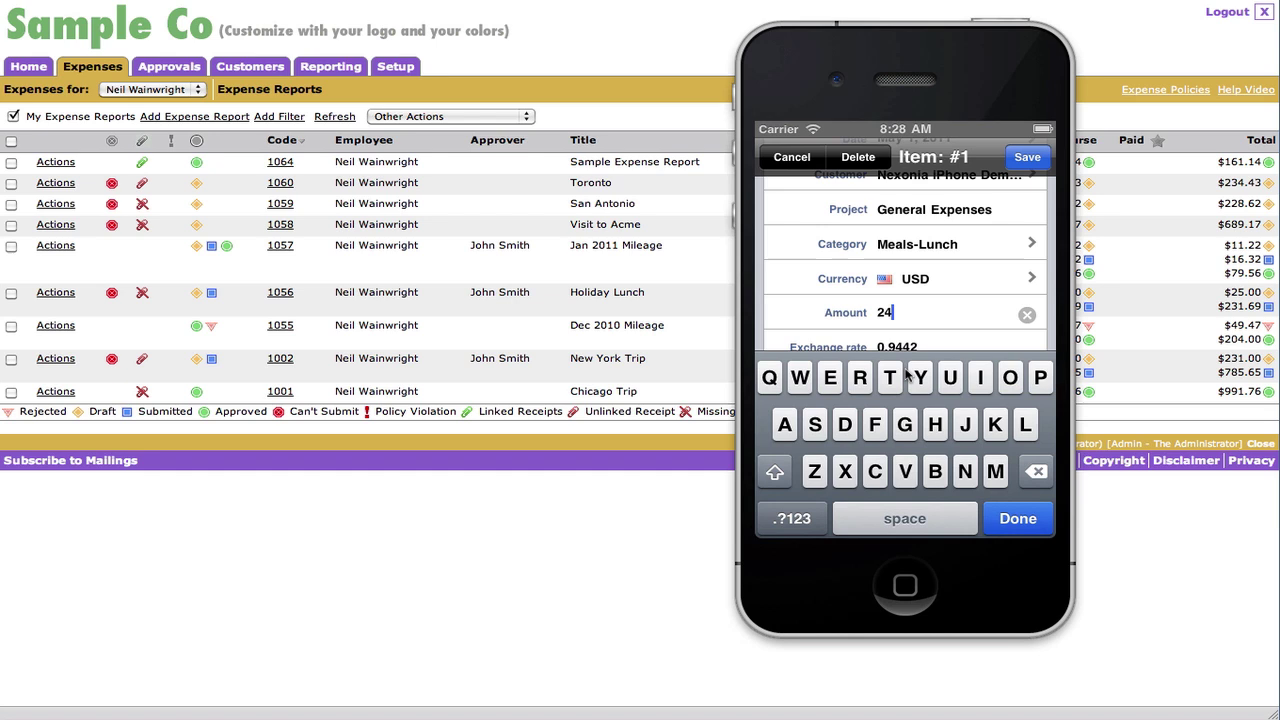
pyautogui.click(1018, 518)
pyautogui.click(1026, 158)
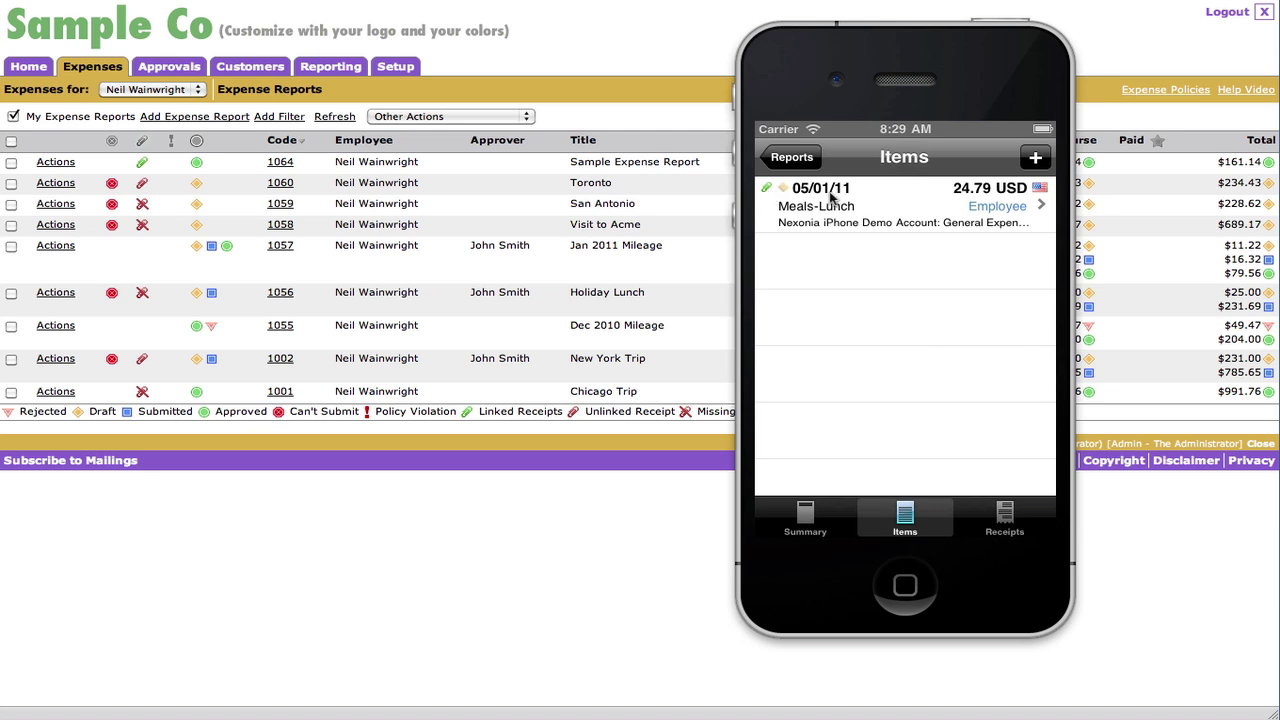
# - Sync the iPhone reports and refresh the web list so report 1065 shows as a $23.41 draft
pyautogui.click(800, 158)
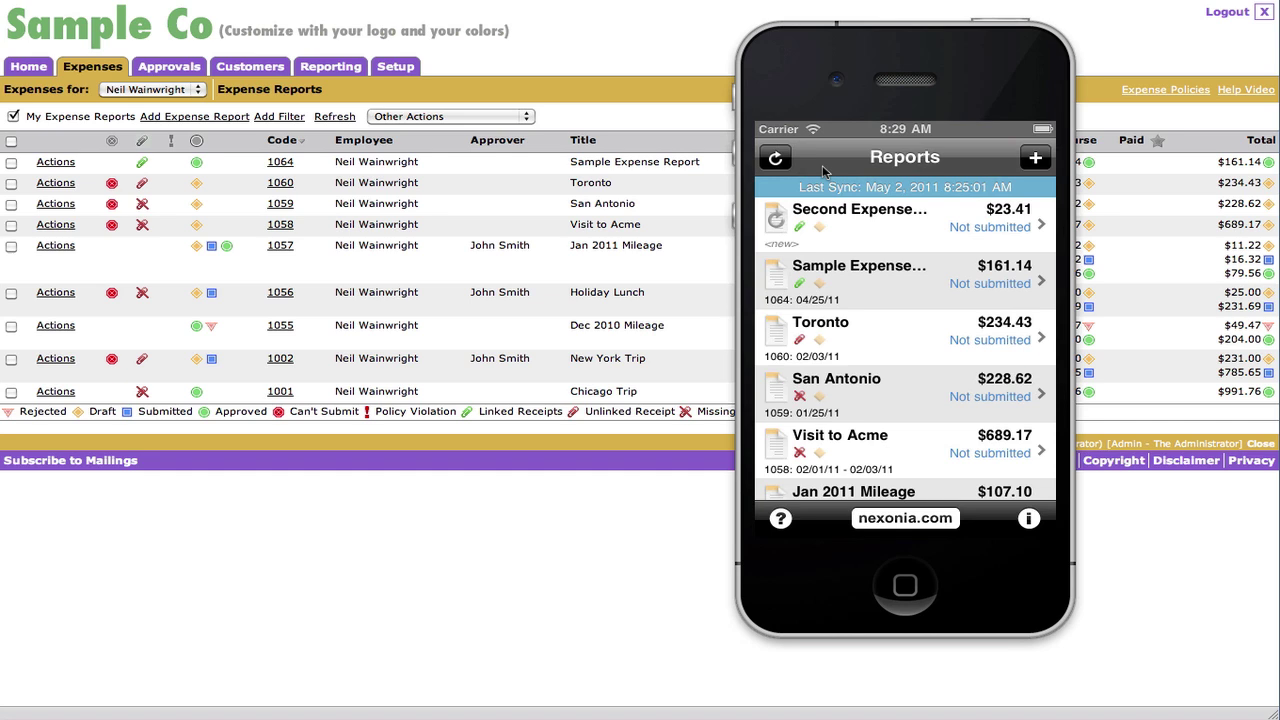
pyautogui.click(776, 160)
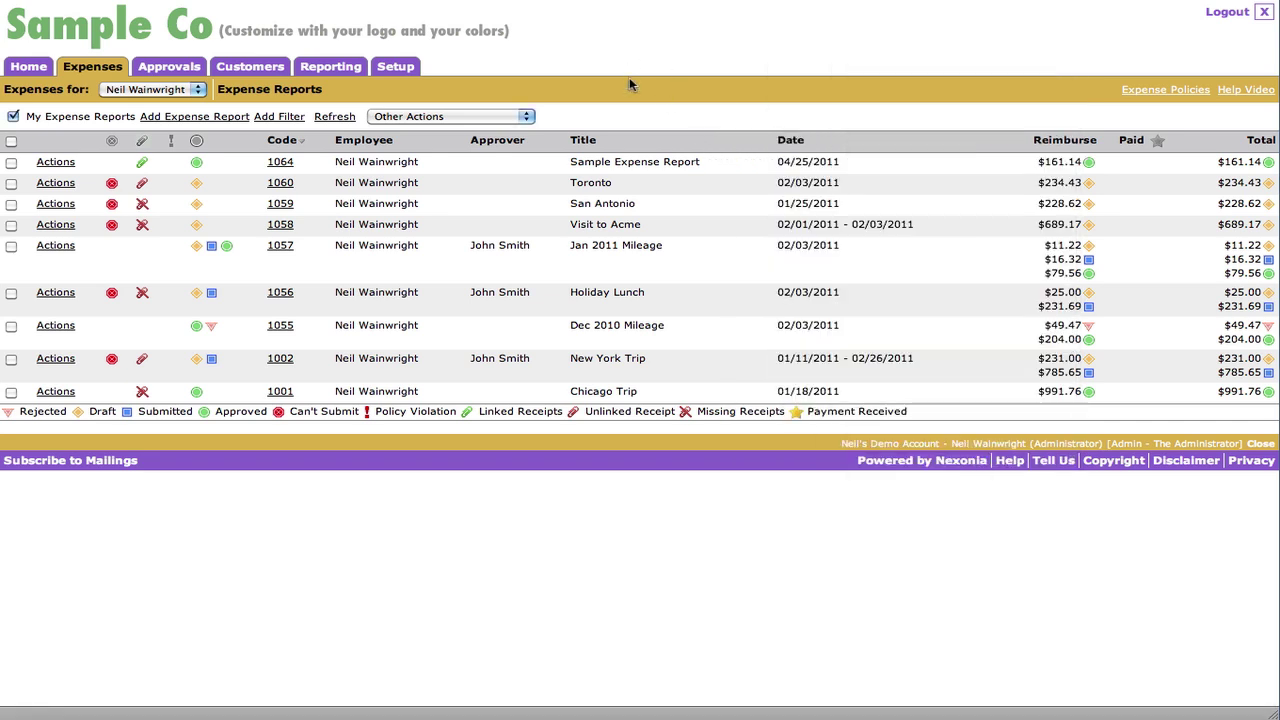
pyautogui.click(334, 117)
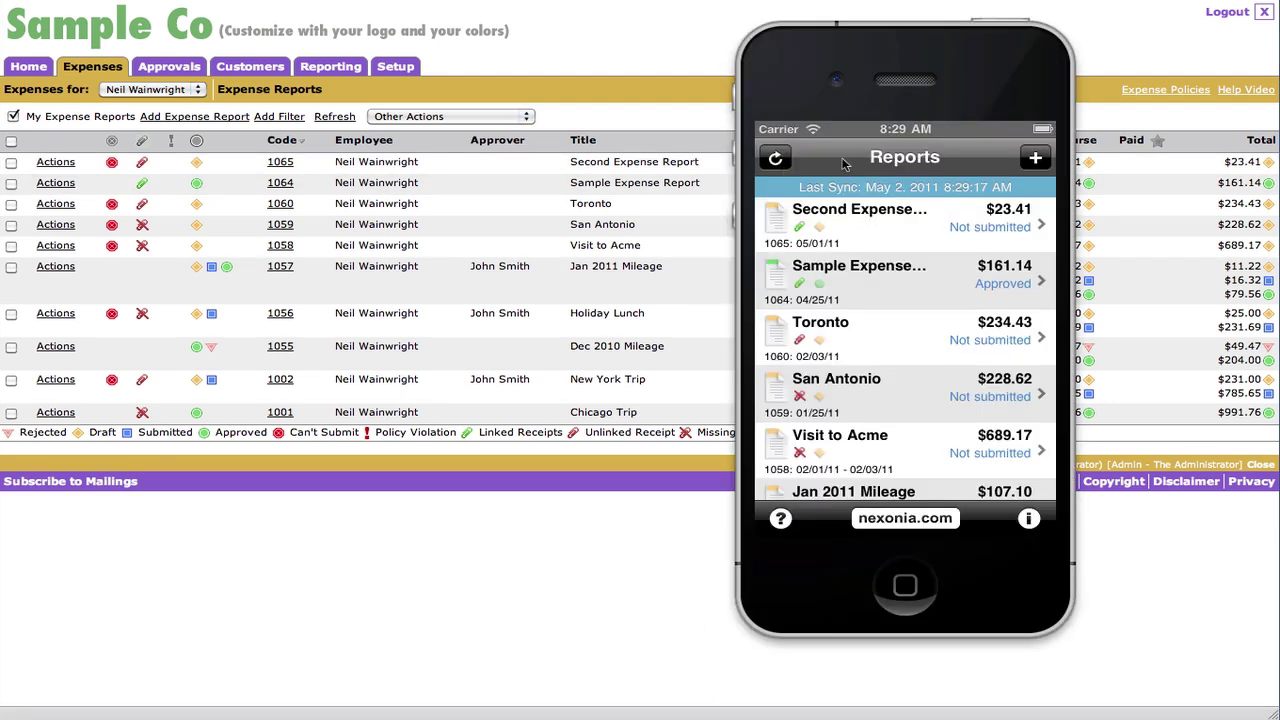
# - Submit the Second Expense Report from the phone with immediate sync, then refresh the web list to confirm
pyautogui.click(912, 230)
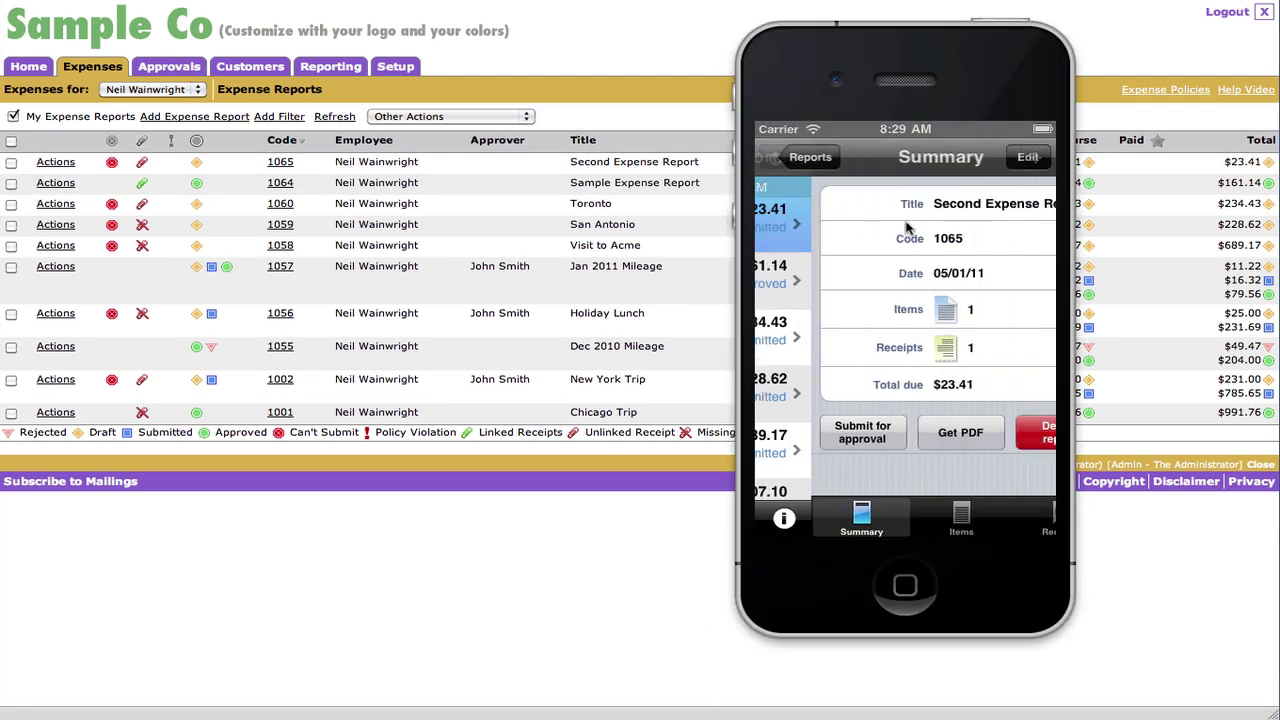
pyautogui.click(810, 436)
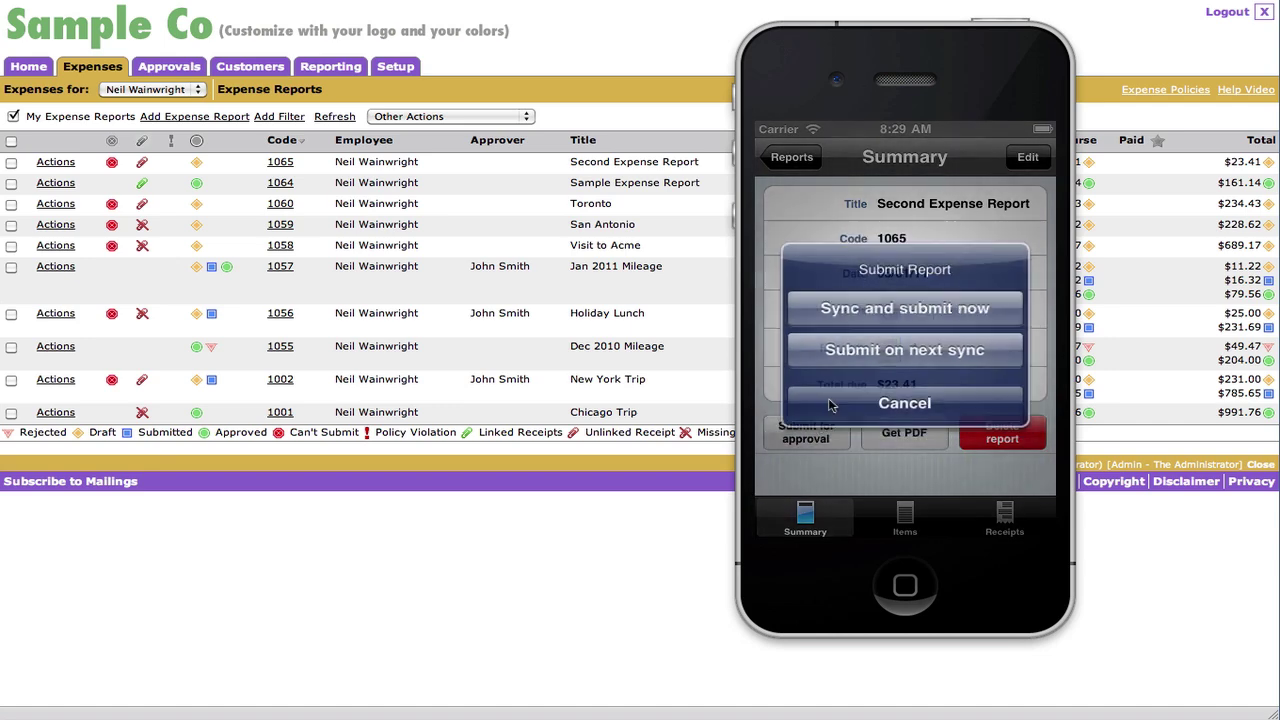
pyautogui.click(919, 310)
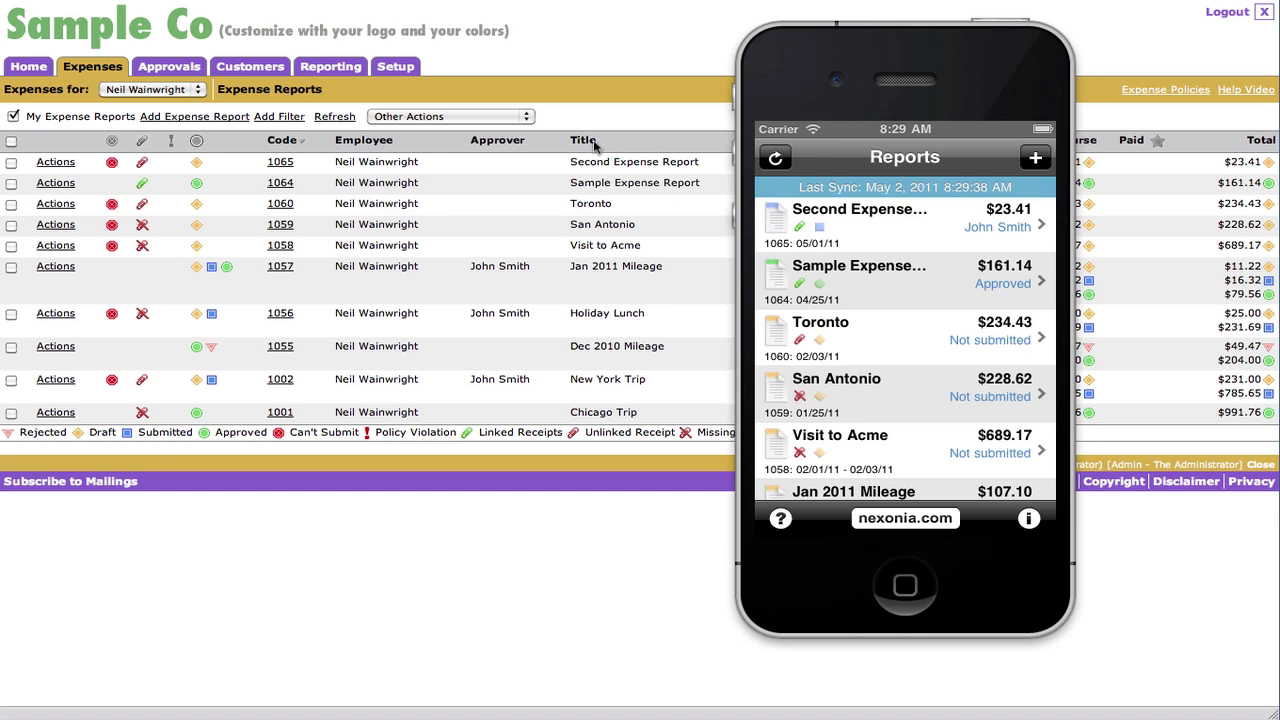
pyautogui.click(326, 117)
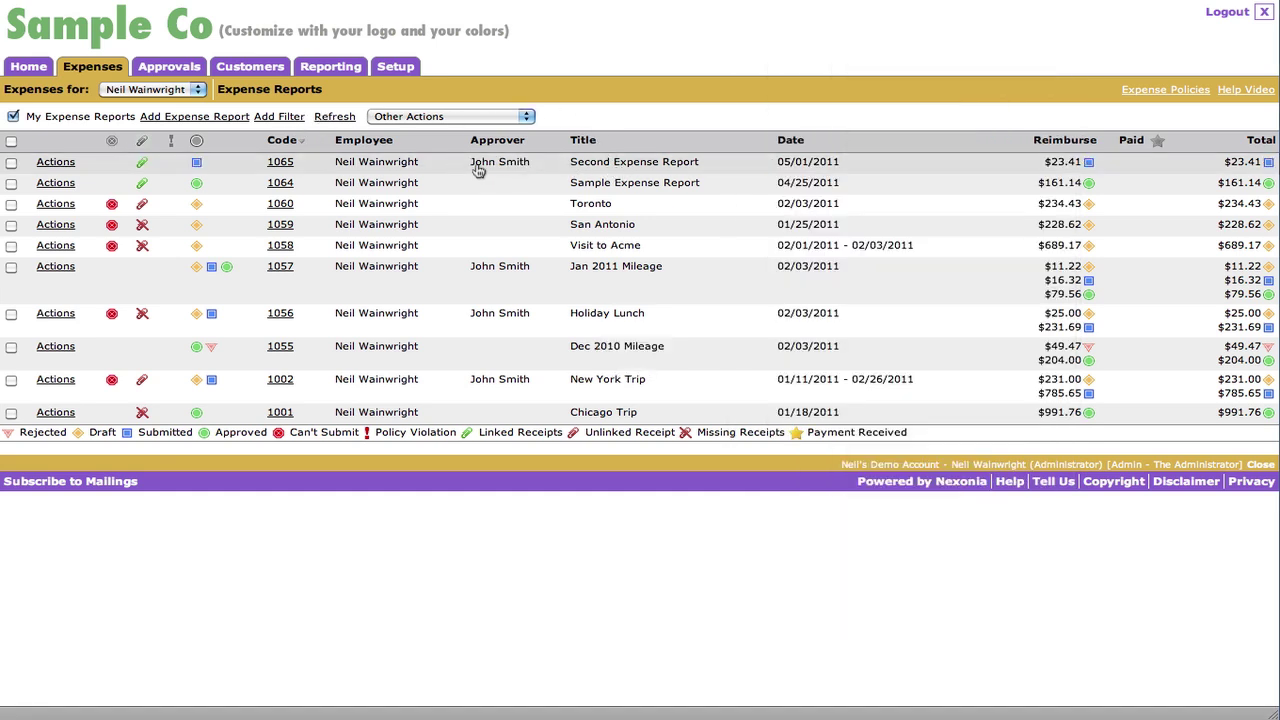
# - Open report 1065, the Second Expense Report, from the pending approvals list
pyautogui.click(170, 66)
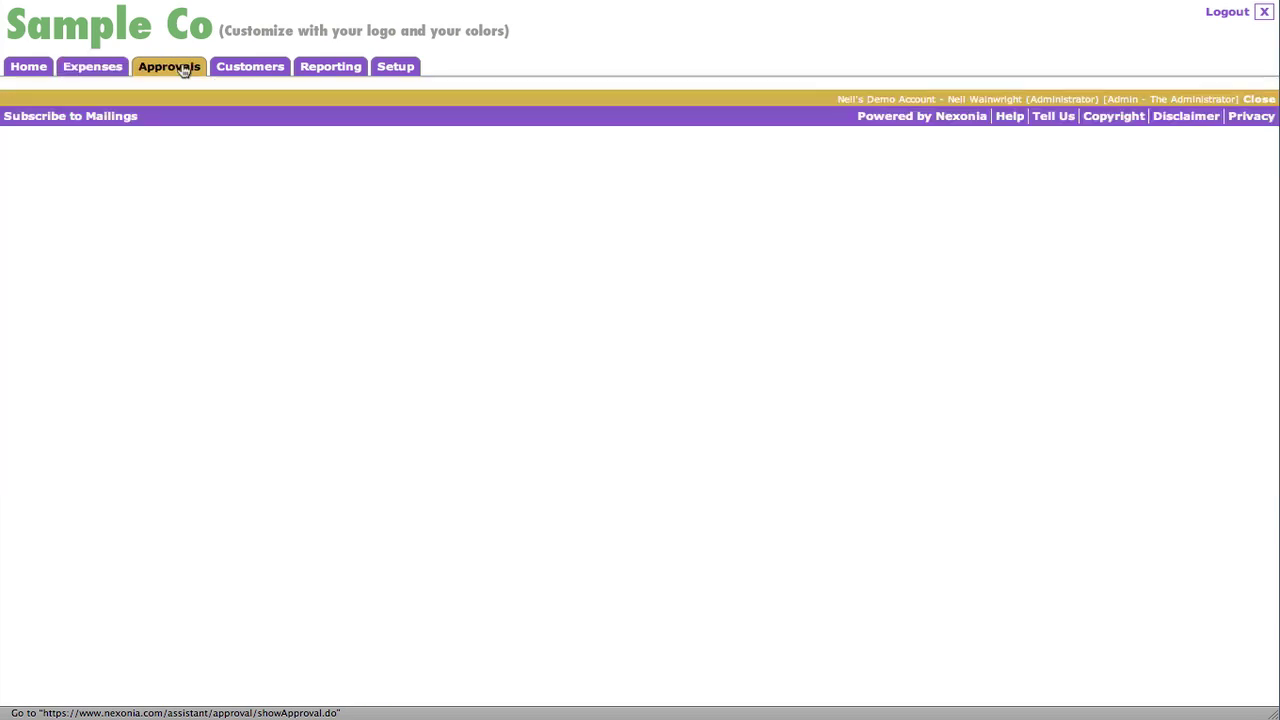
pyautogui.click(13, 117)
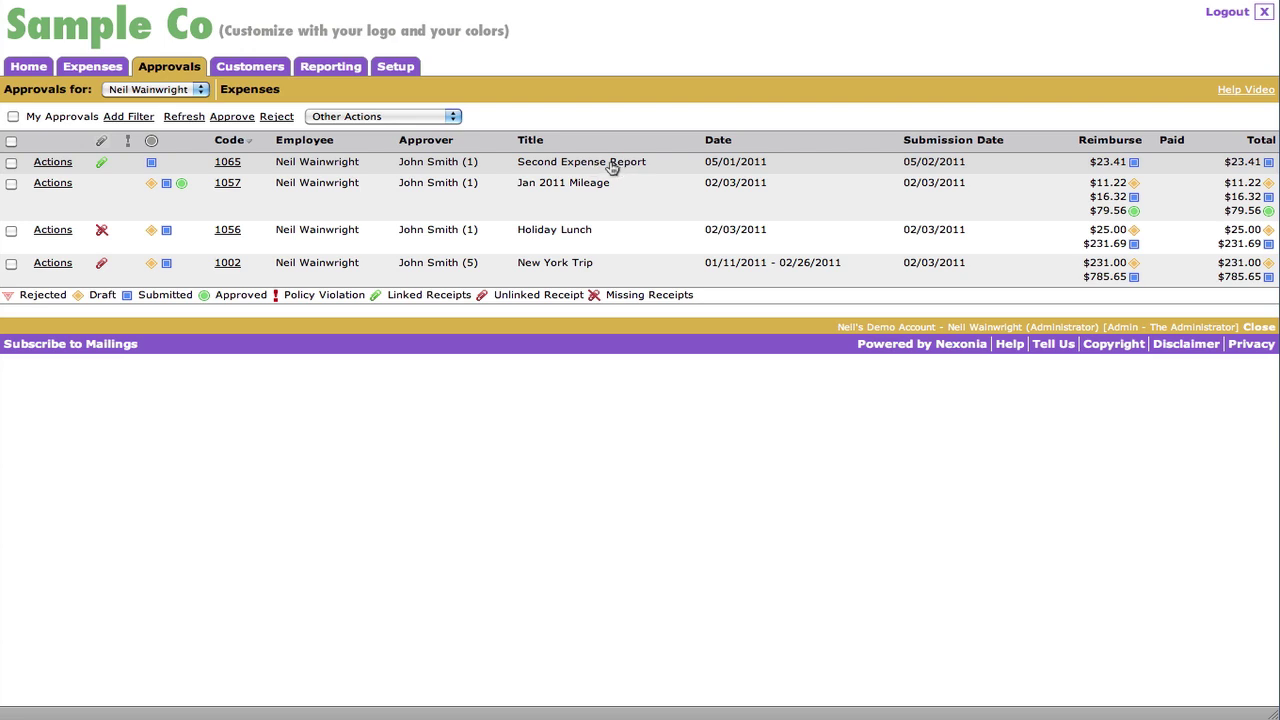
pyautogui.click(612, 167)
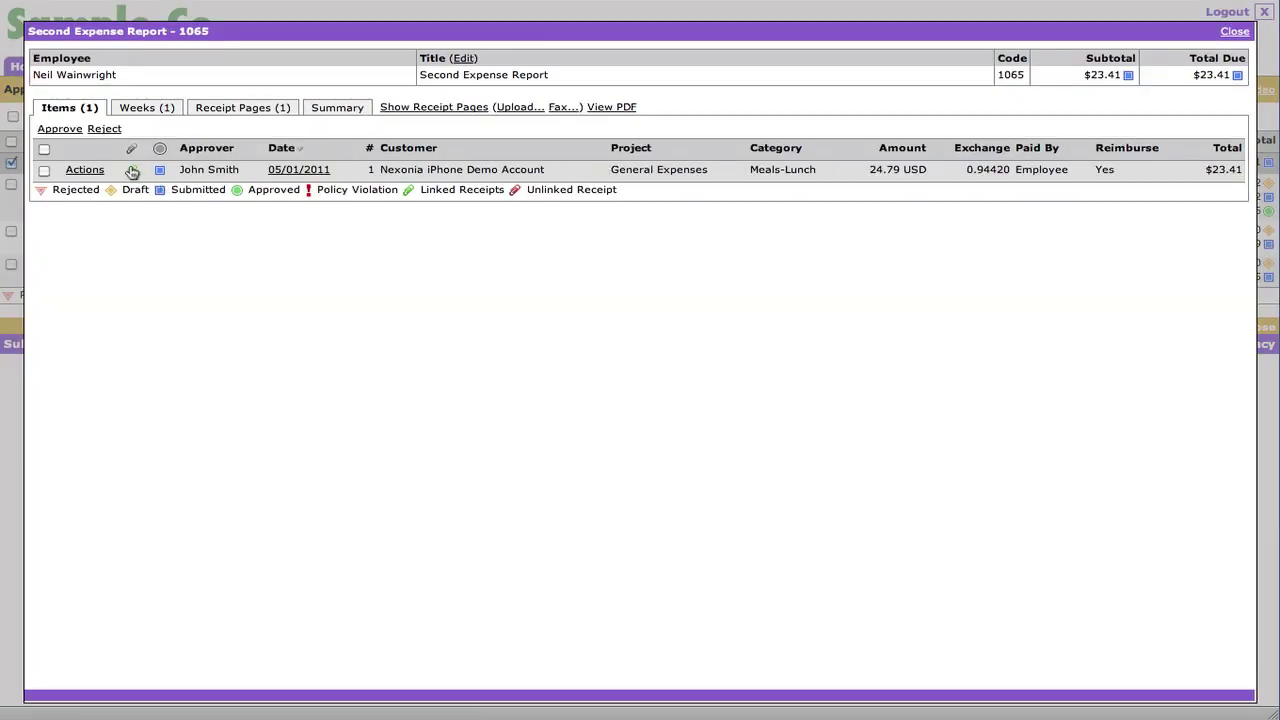
# - Check the lunch receipt and approve the item with the comment 'looks great :)'
pyautogui.click(132, 172)
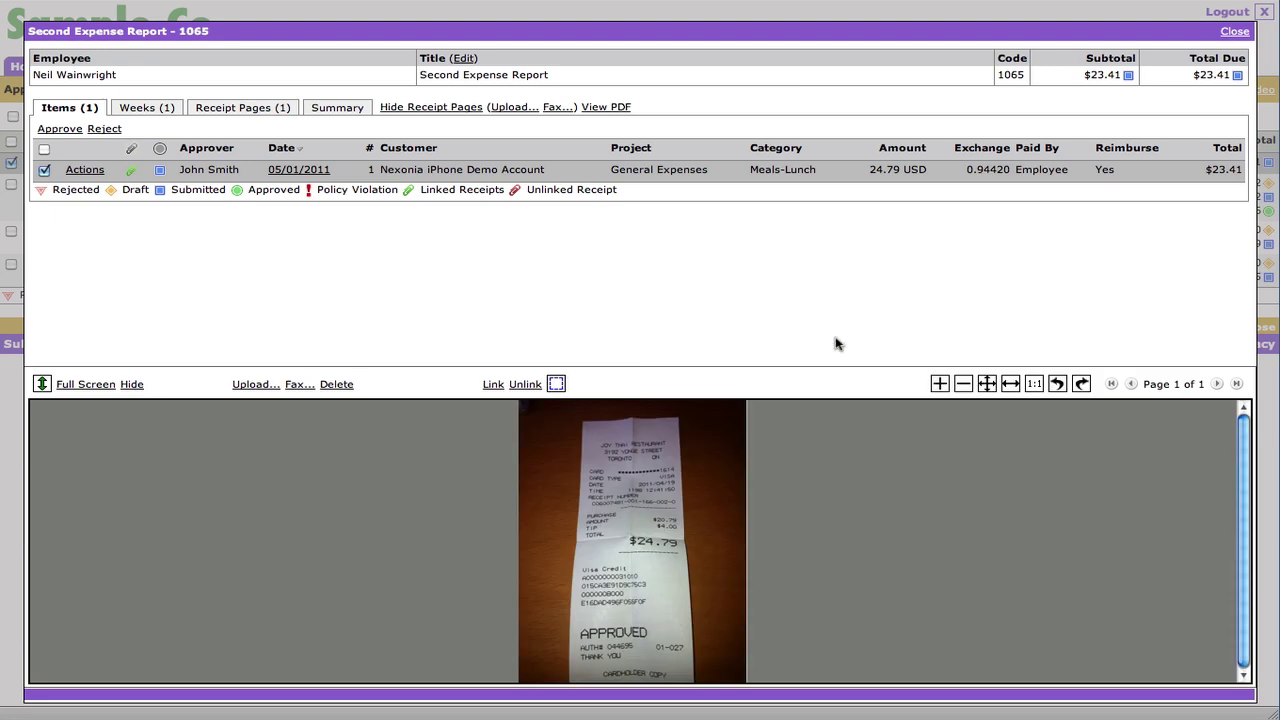
pyautogui.click(40, 131)
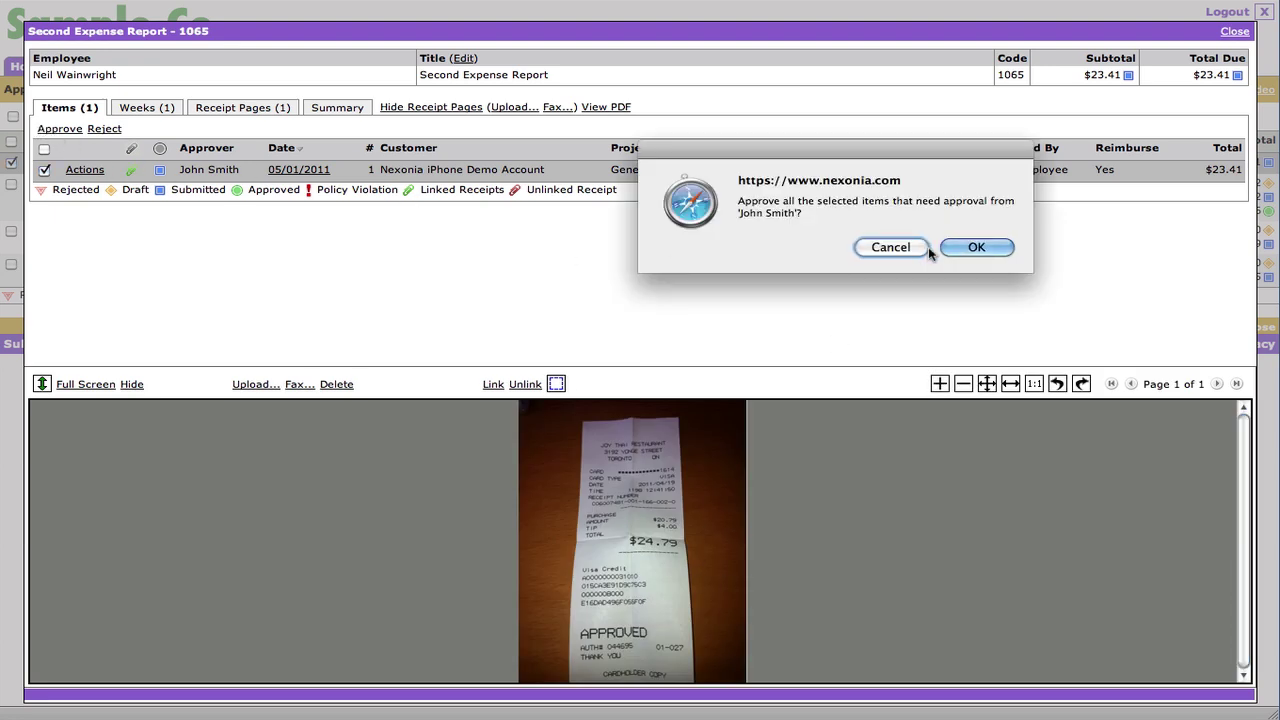
pyautogui.click(972, 249)
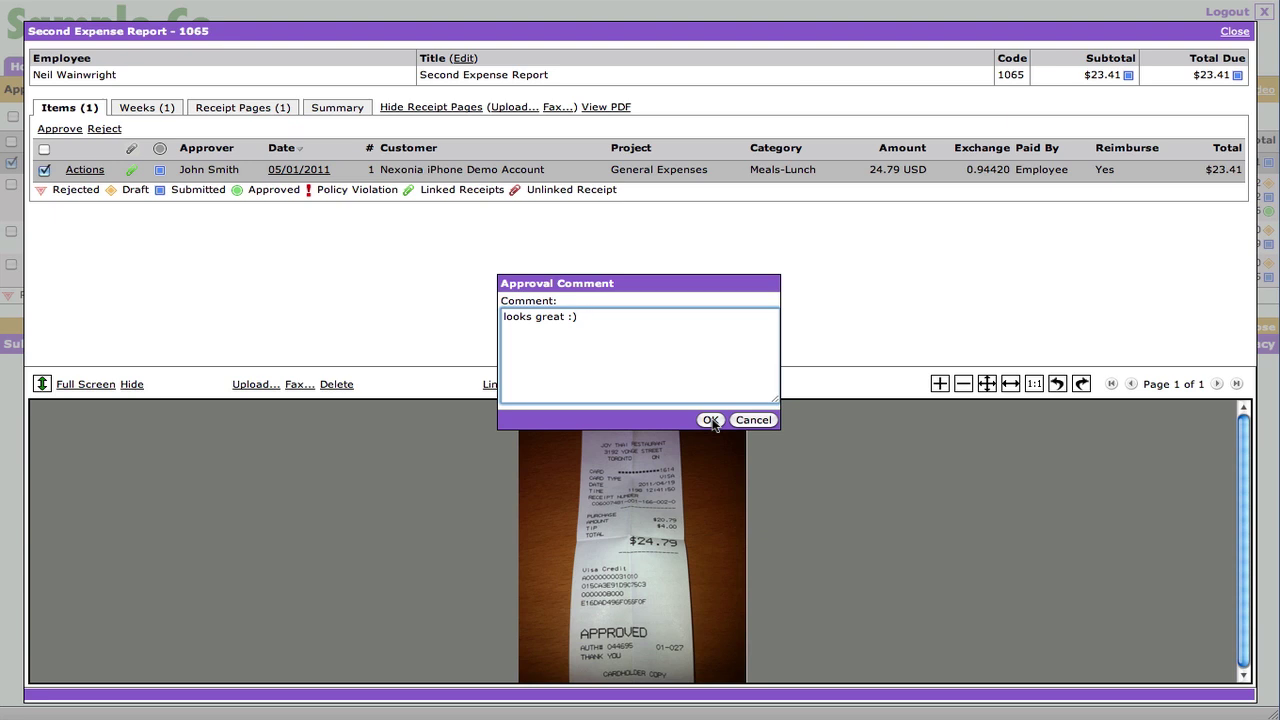
pyautogui.click(710, 420)
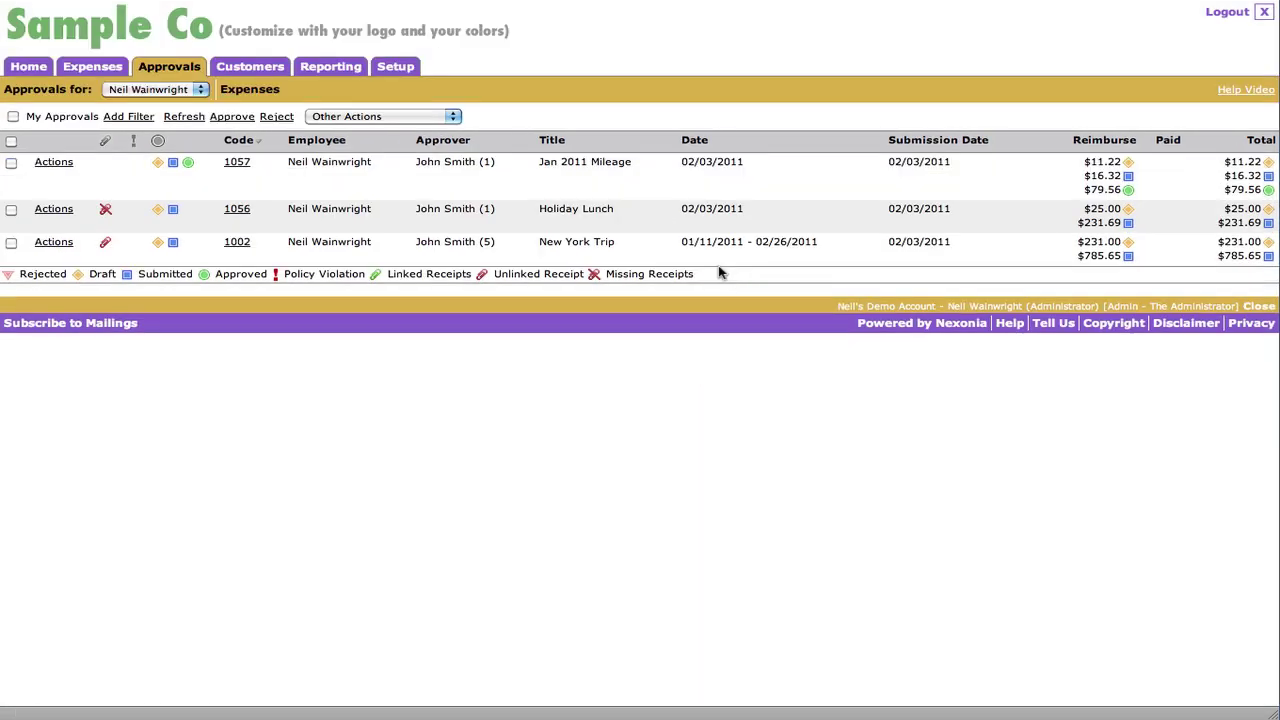
# - Return to the web expense reports and sync the phone so report 1065 shows Approved
pyautogui.click(86, 70)
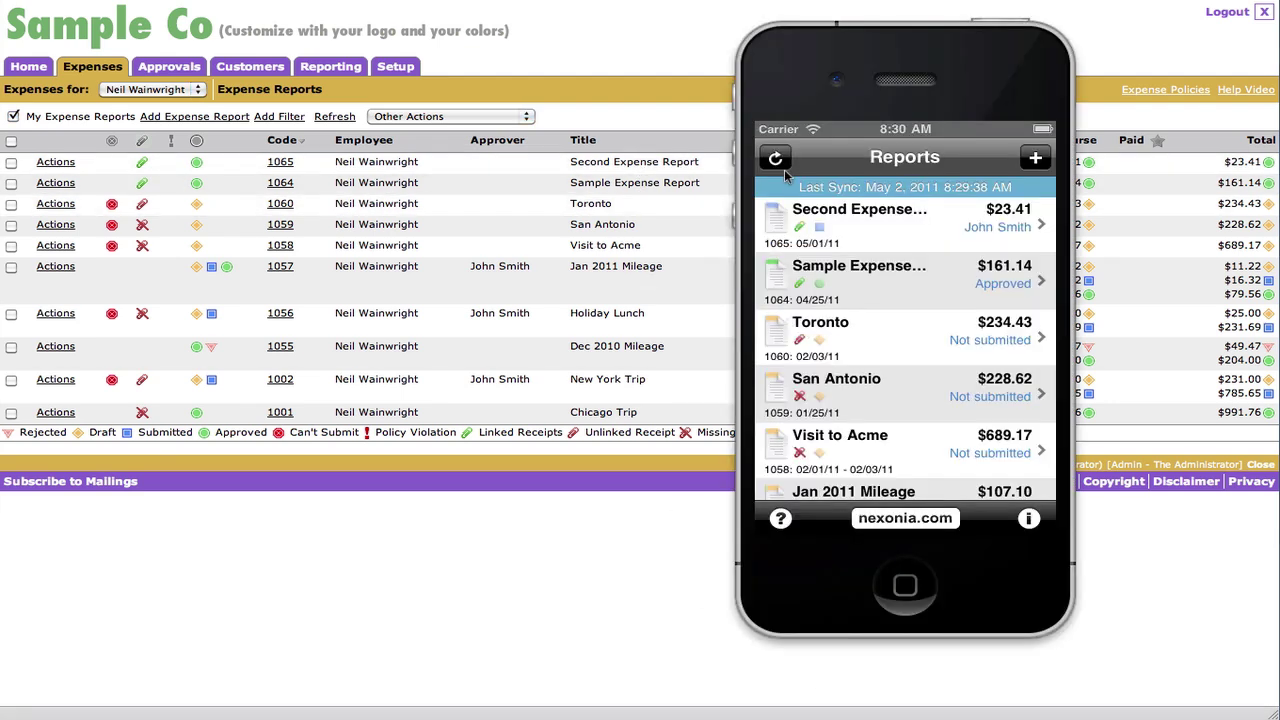
pyautogui.click(778, 162)
# - Browse the Company Setup expense categories list, from Airfare to Taxis, including Meals-Lunch
pyautogui.click(326, 68)
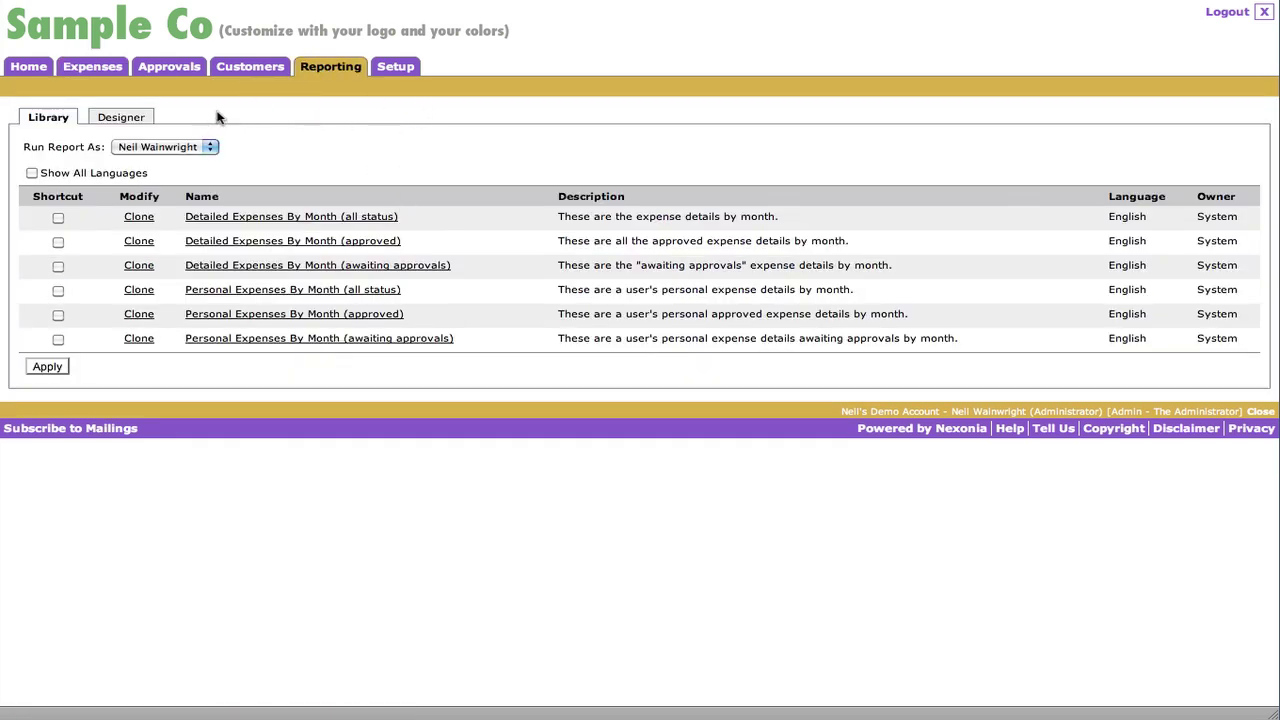
pyautogui.click(400, 68)
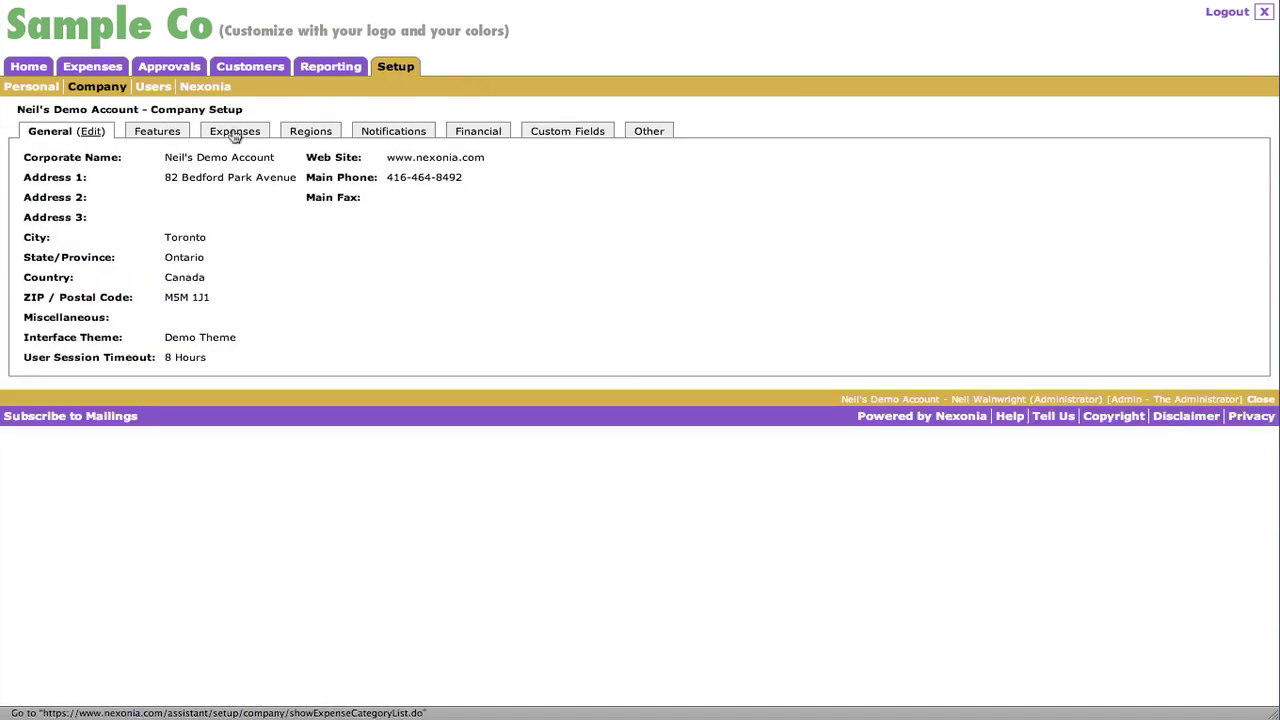
pyautogui.click(235, 131)
pyautogui.scroll(-5, 414, 345)
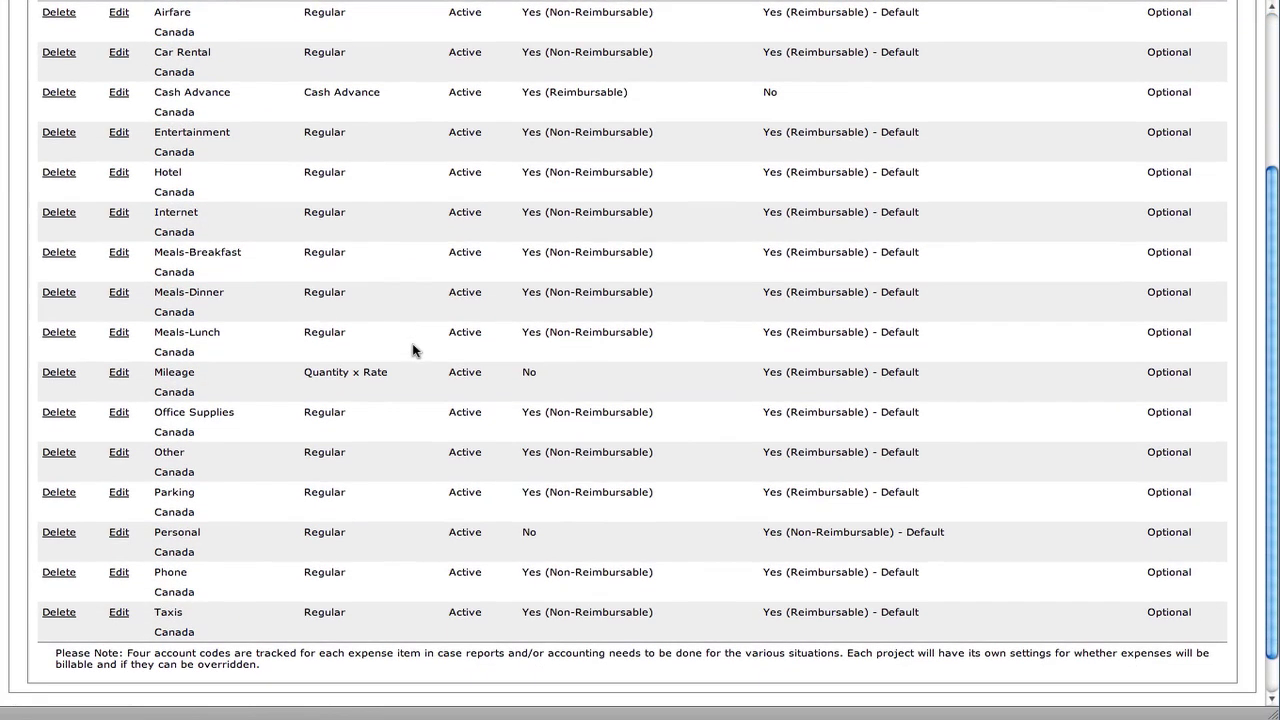
pyautogui.scroll(2, 414, 349)
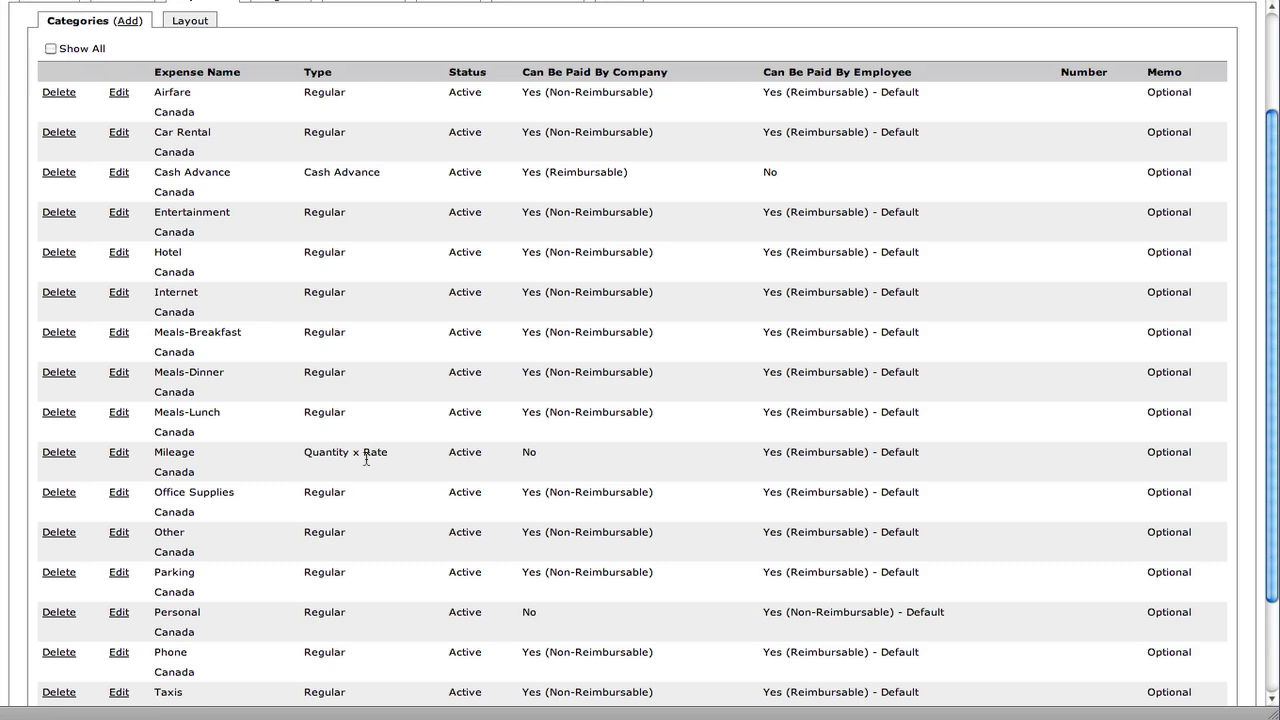
pyautogui.scroll(3, 366, 458)
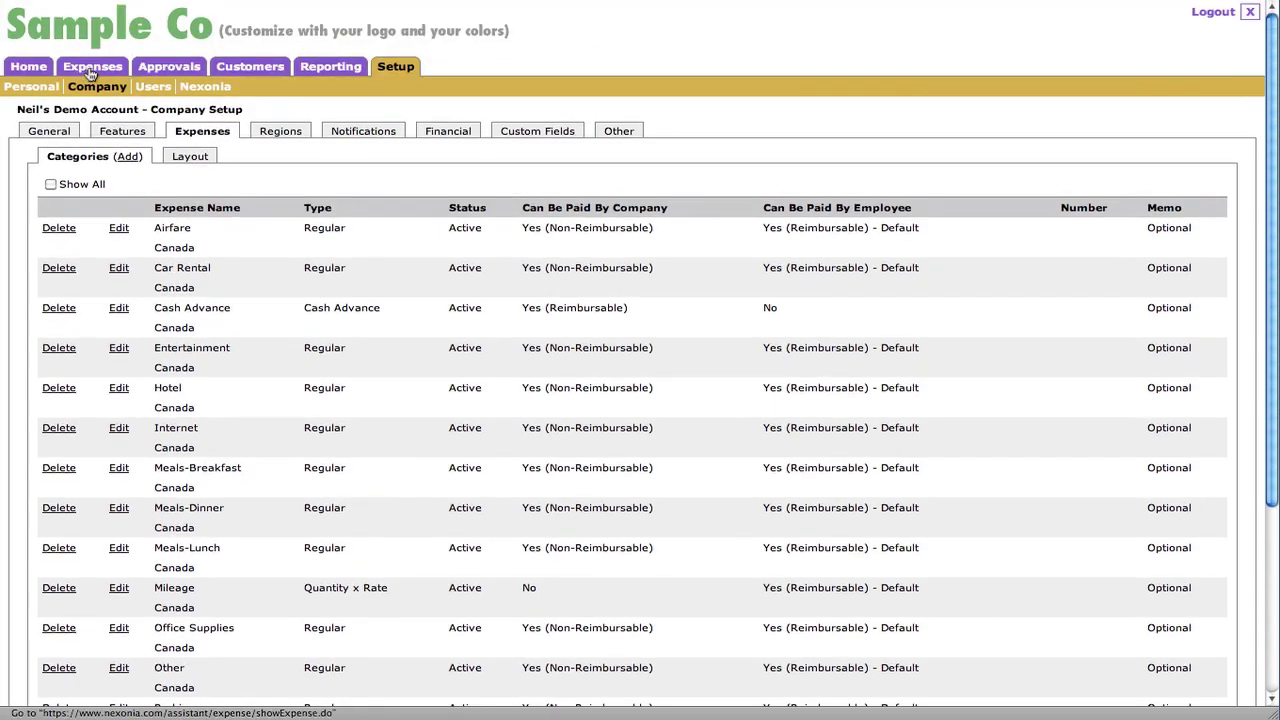
# - Go back to the Expense Reports list showing report 1065 approved
pyautogui.click(90, 70)
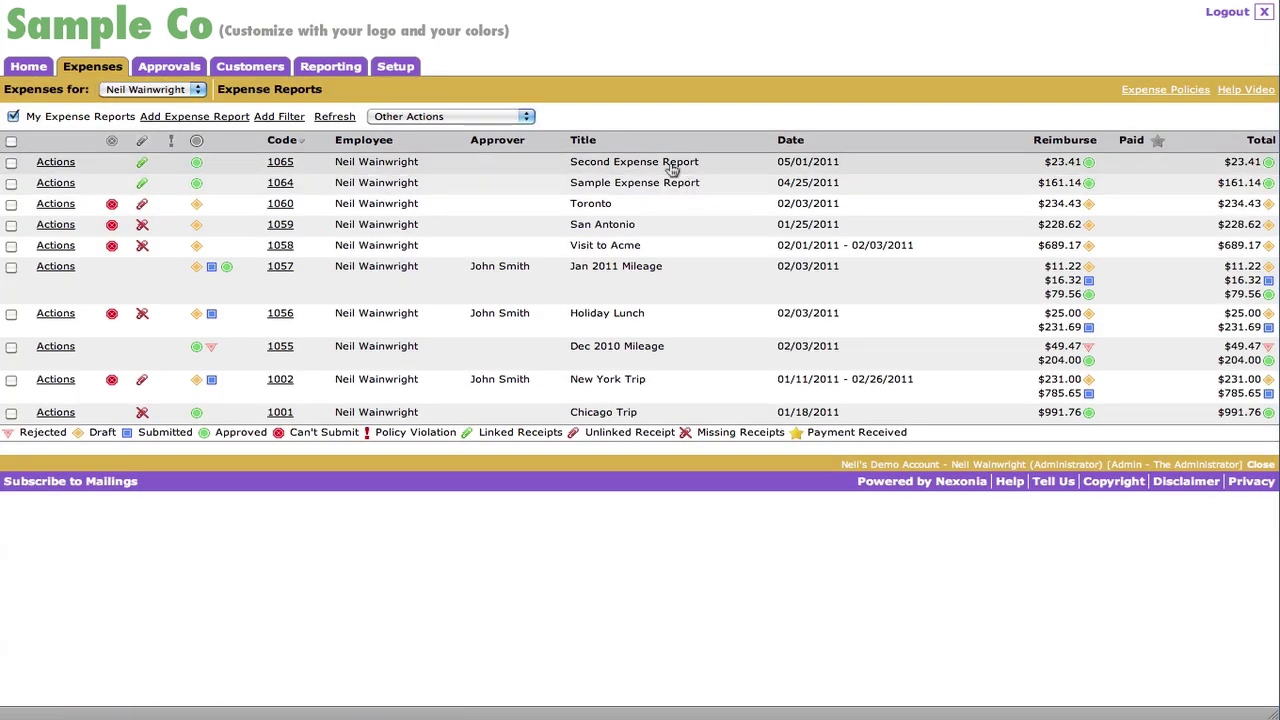